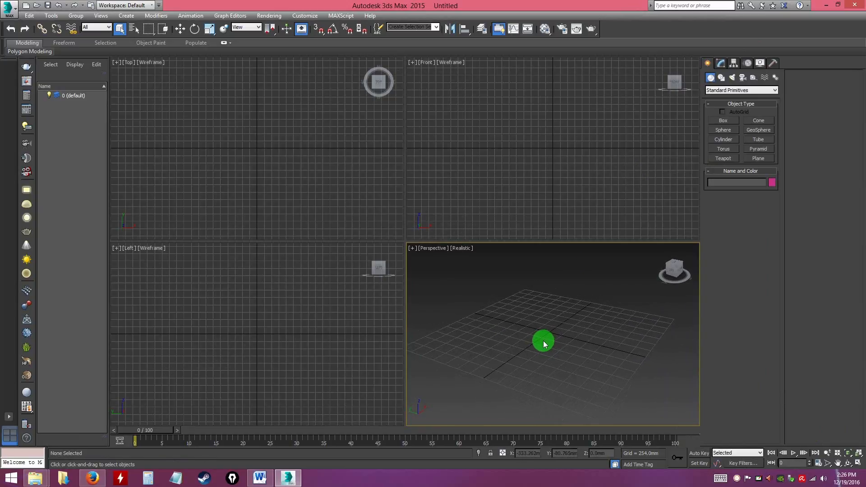
pyautogui.keyDown('alt'); pyautogui.moveTo(544, 340); pyautogui.dragTo(544, 323, button='middle'); pyautogui.keyUp('alt')
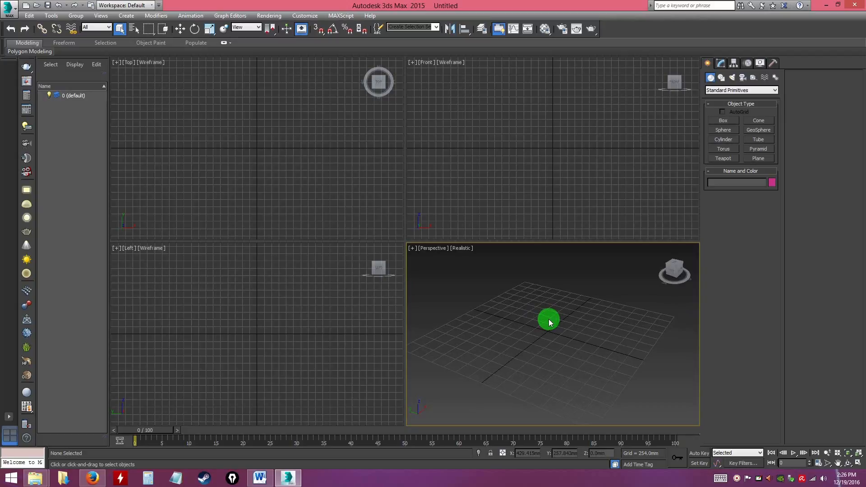
pyautogui.moveTo(549, 322)
pyautogui.keyDown('alt'); pyautogui.mouseDown(button='middle')
pyautogui.moveTo(548, 334)
pyautogui.moveTo(582, 319)
pyautogui.moveTo(547, 353)
pyautogui.moveTo(565, 330)
pyautogui.mouseUp(button='middle'); pyautogui.keyUp('alt')
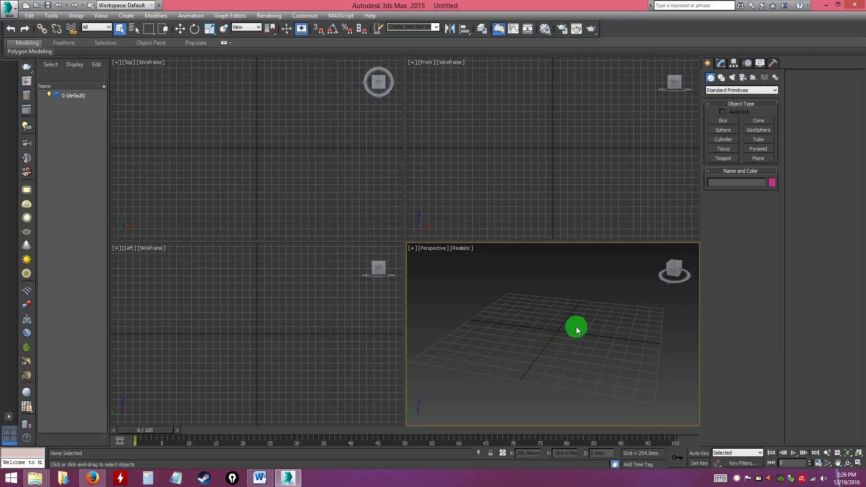
pyautogui.keyDown('alt'); pyautogui.moveTo(577, 329); pyautogui.dragTo(580, 335, button='middle'); pyautogui.keyUp('alt')
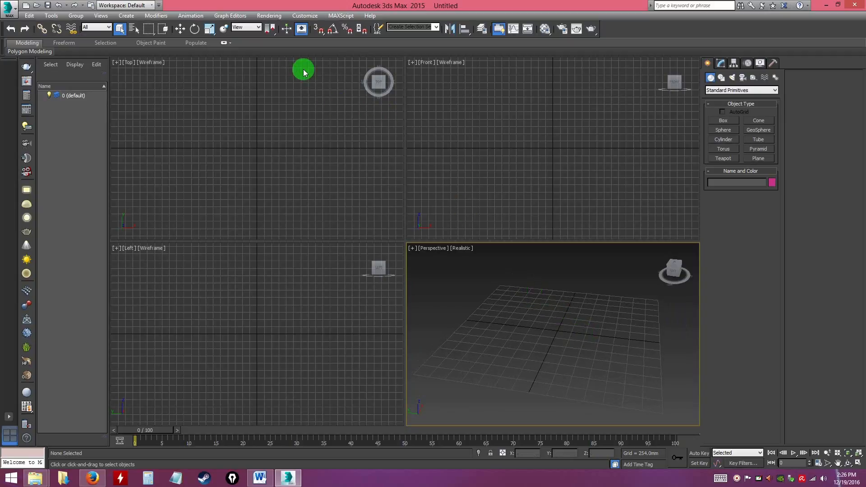
# - Check the display unit scale in the units setup, keeping metric millimeters
pyautogui.click(305, 16)
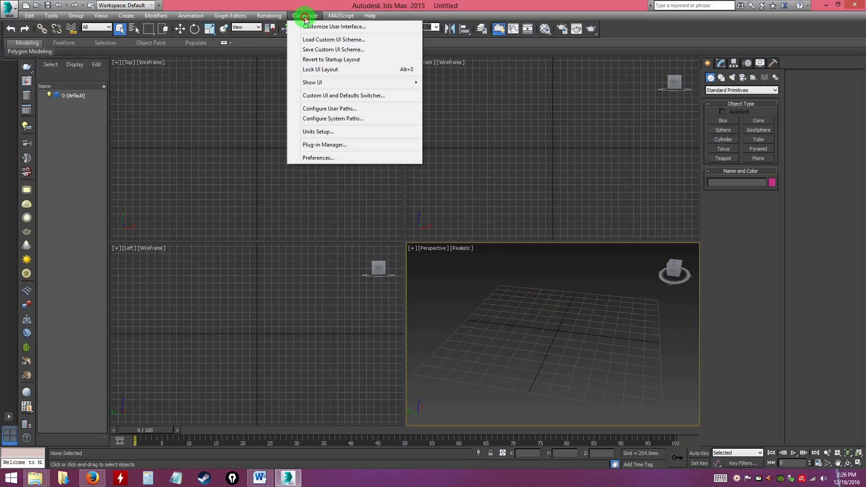
pyautogui.click(316, 132)
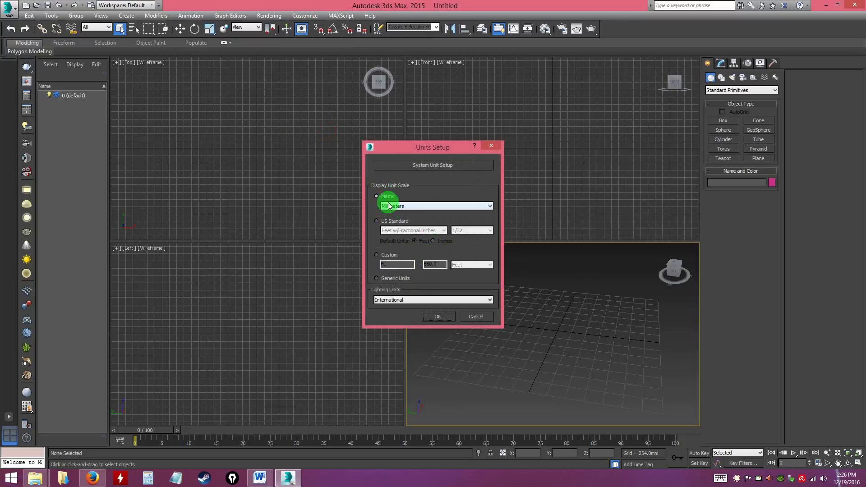
pyautogui.click(440, 317)
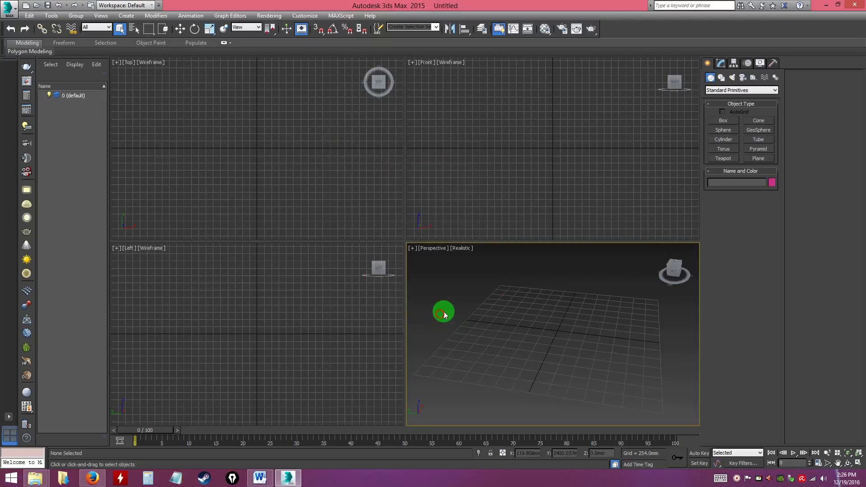
# - Create a flat box of about 3186 mm length, 1794 mm width and 256 mm height on the Perspective grid
pyautogui.click(724, 121)
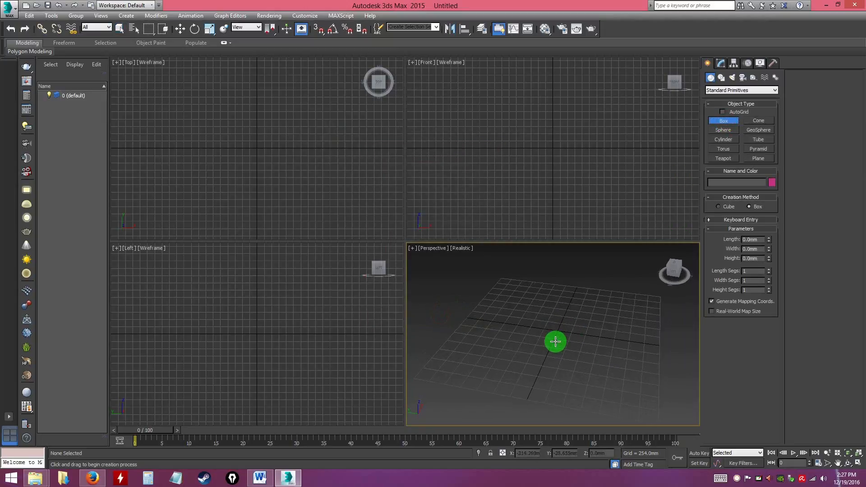
pyautogui.moveTo(492, 296); pyautogui.dragTo(640, 376)
pyautogui.click(599, 363)
pyautogui.rightClick(605, 326)
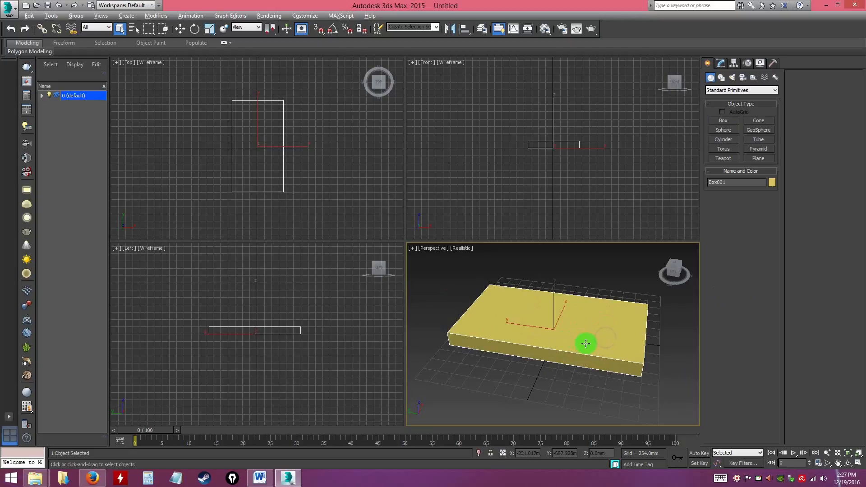
pyautogui.keyDown('alt'); pyautogui.moveTo(586, 344); pyautogui.dragTo(565, 333, button='middle'); pyautogui.keyUp('alt')
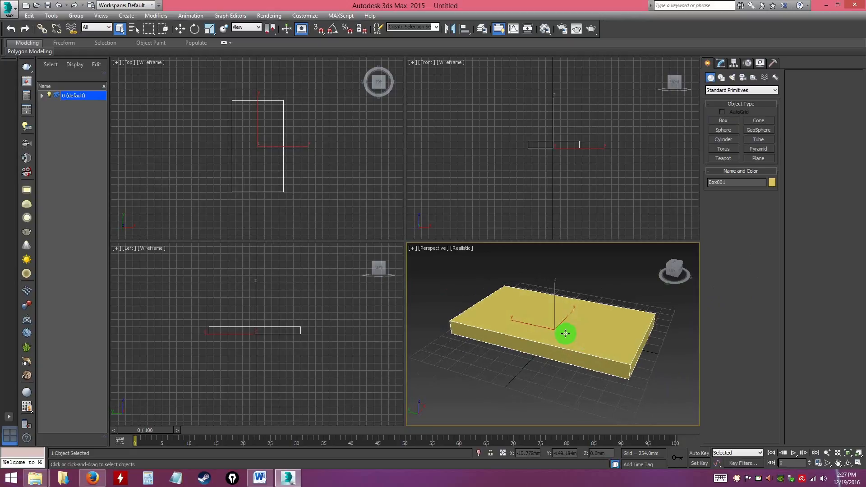
# - Rename the box as table_top
pyautogui.click(721, 63)
pyautogui.keyDown('alt'); pyautogui.moveTo(584, 331); pyautogui.dragTo(587, 323, button='middle'); pyautogui.keyUp('alt')
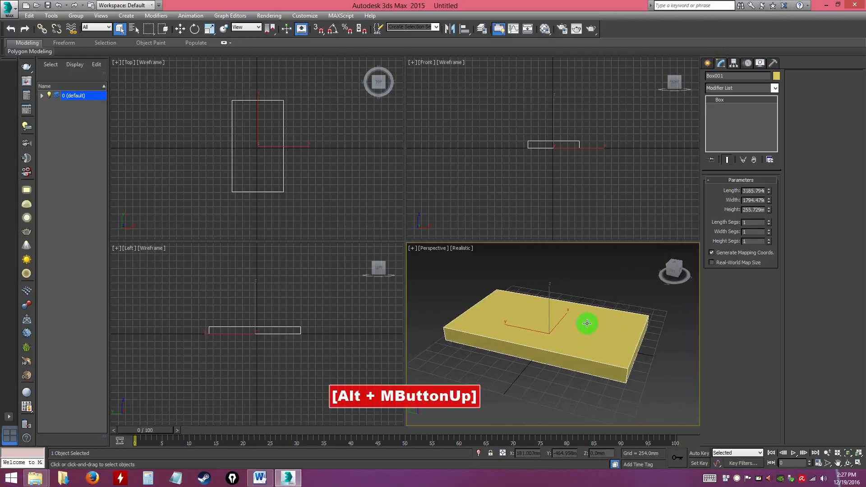
pyautogui.click(726, 75)
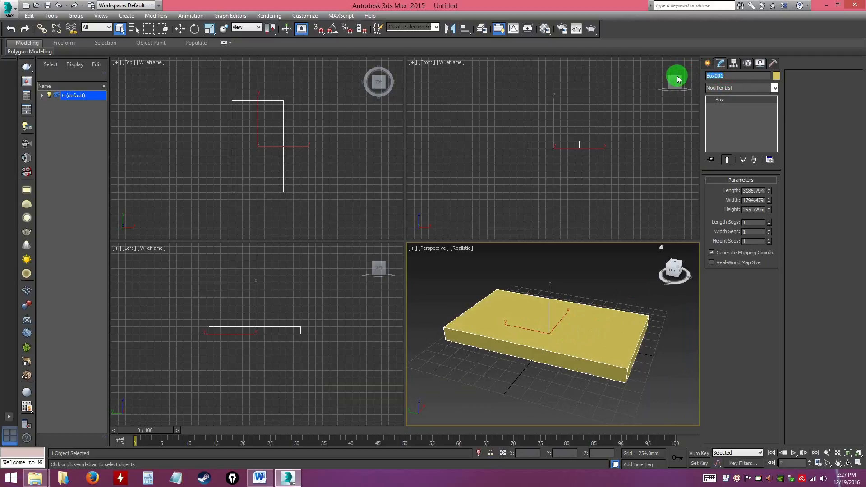
pyautogui.write('table')
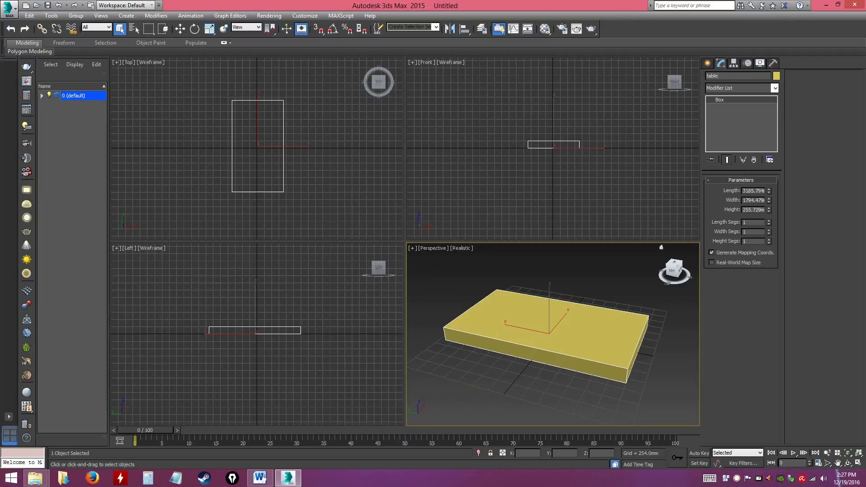
pyautogui.press('shift')
pyautogui.write('_top')
pyautogui.press('Return')
# - Set the length of the table_top box to 1000 mm
pyautogui.press('alt')
pyautogui.keyDown('alt'); pyautogui.moveTo(593, 309); pyautogui.dragTo(578, 332, button='middle'); pyautogui.keyUp('alt')
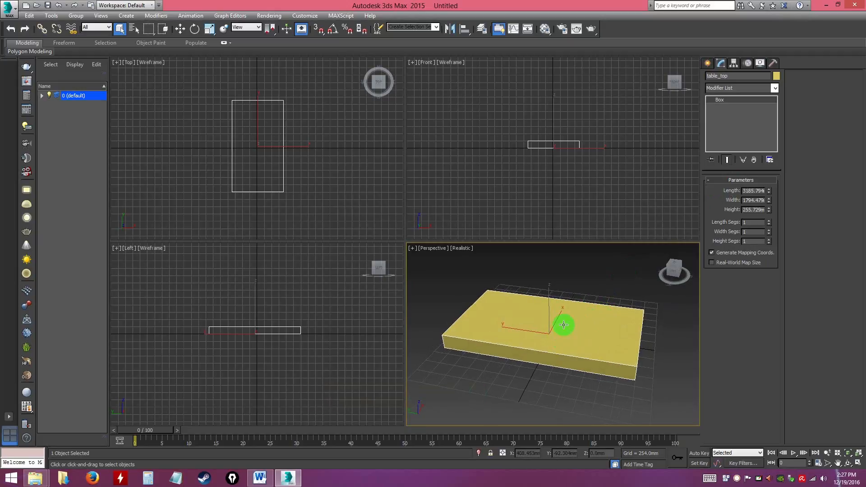
pyautogui.keyDown('alt'); pyautogui.moveTo(567, 324); pyautogui.dragTo(565, 318, button='middle'); pyautogui.keyUp('alt')
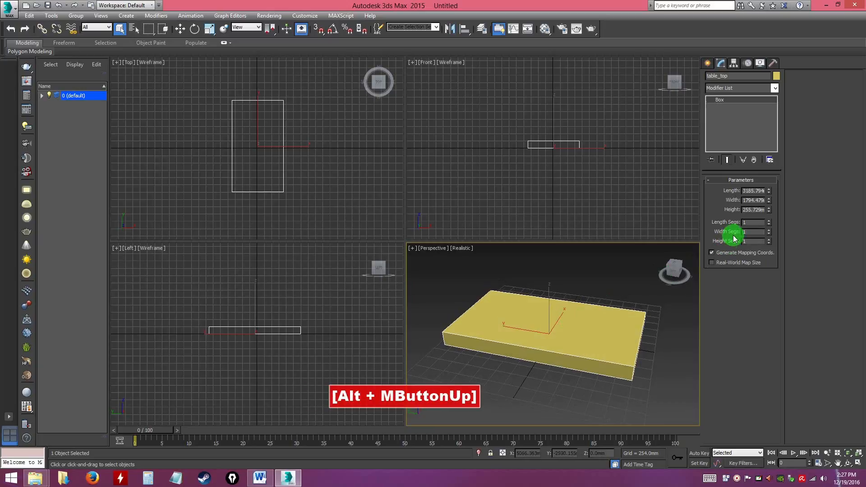
pyautogui.moveTo(771, 195); pyautogui.dragTo(772, 191)
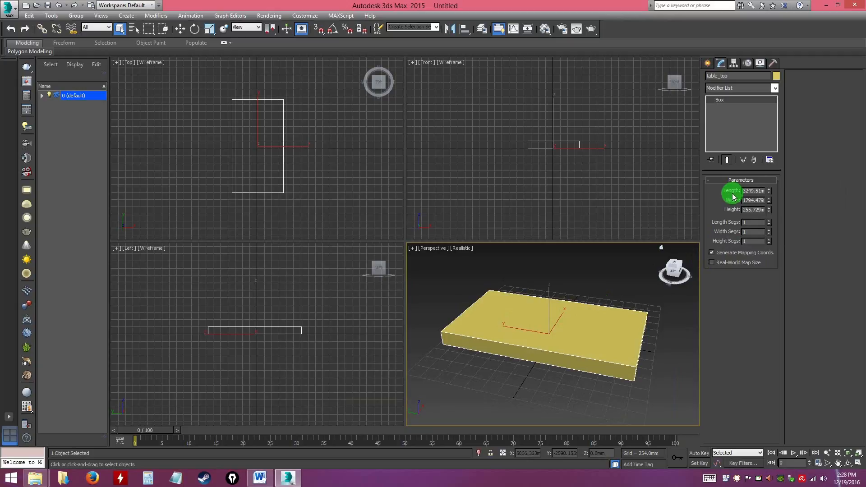
pyautogui.moveTo(732, 196); pyautogui.dragTo(760, 203)
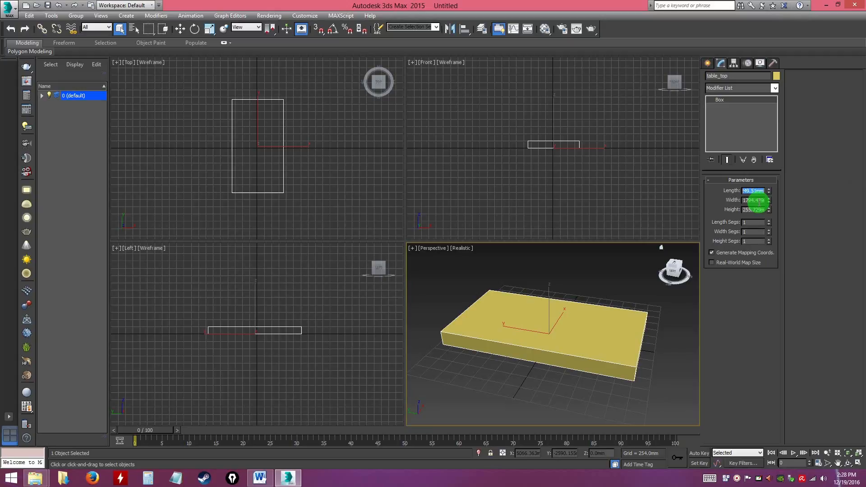
pyautogui.write('1000')
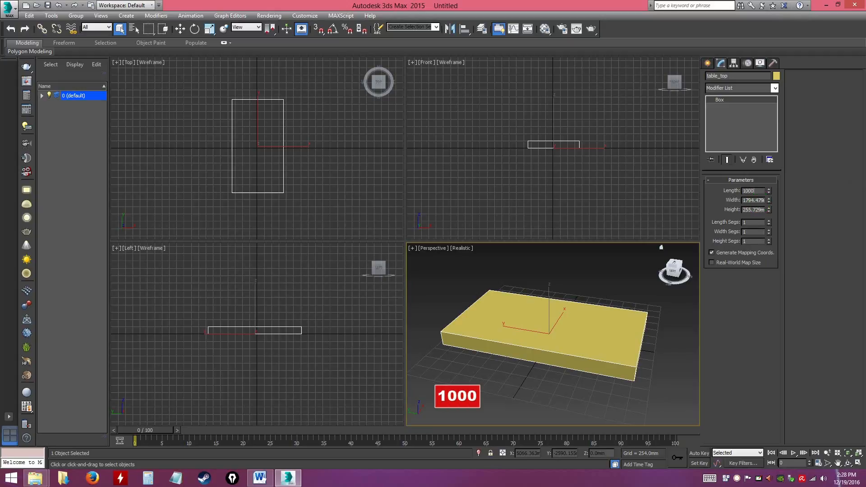
pyautogui.click(758, 201)
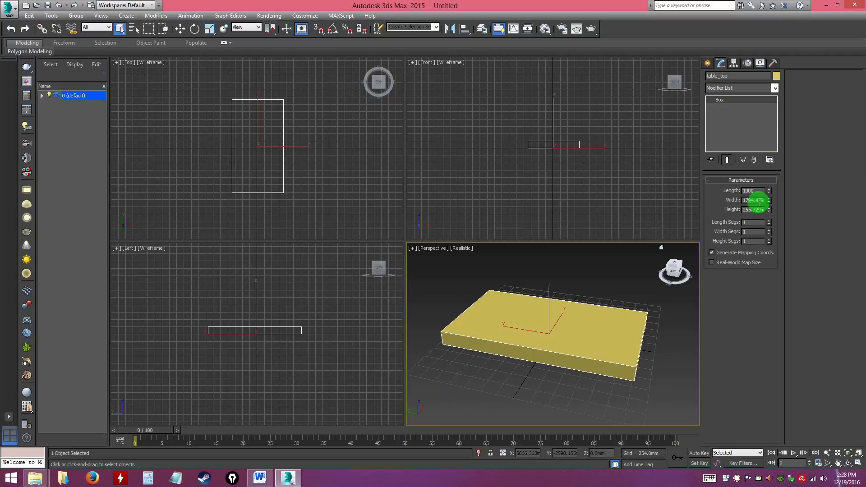
pyautogui.press('Return')
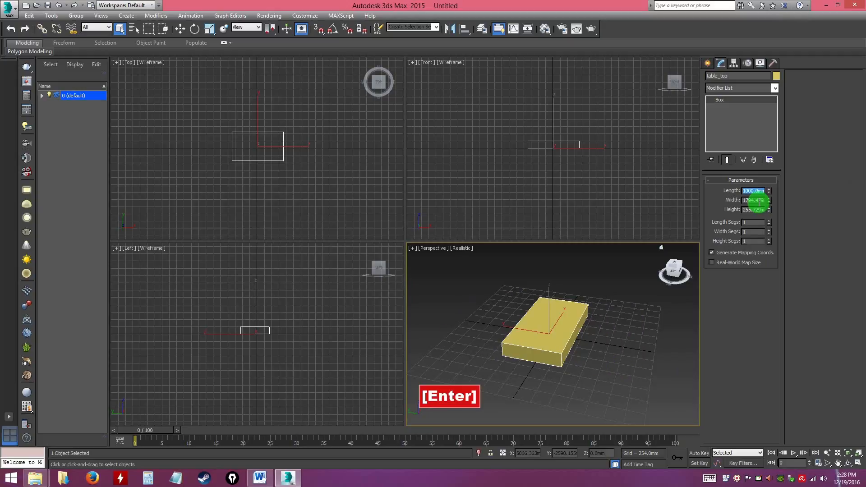
# - Set the width of the table_top box to 500 mm
pyautogui.keyDown('alt'); pyautogui.moveTo(586, 342); pyautogui.dragTo(604, 328, button='middle'); pyautogui.keyUp('alt')
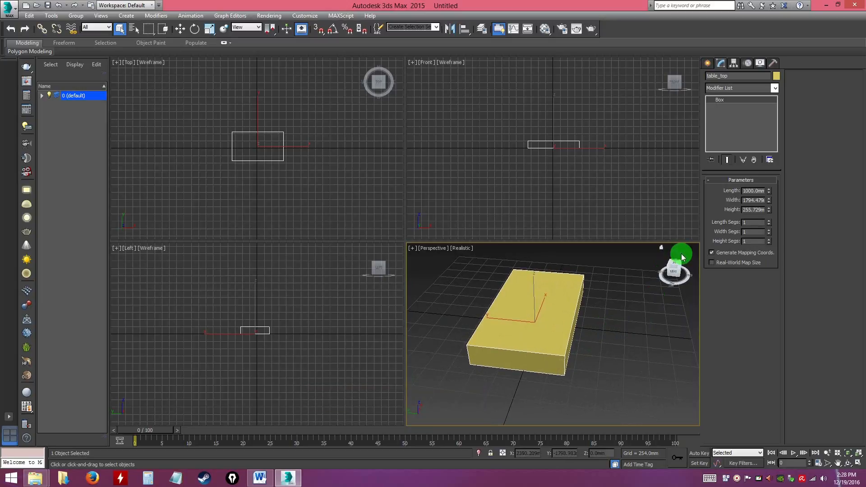
pyautogui.moveTo(772, 203); pyautogui.dragTo(769, 199)
pyautogui.doubleClick(752, 202)
pyautogui.doubleClick(753, 202)
pyautogui.write('5')
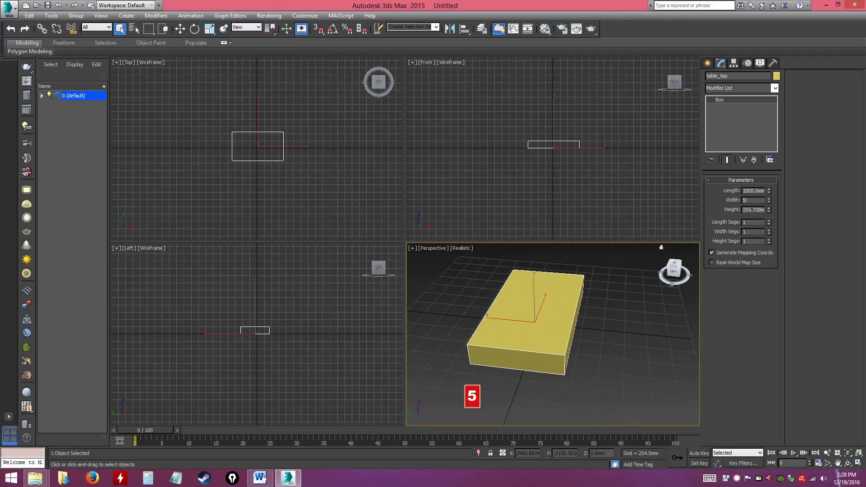
pyautogui.write('00')
pyautogui.press('Return')
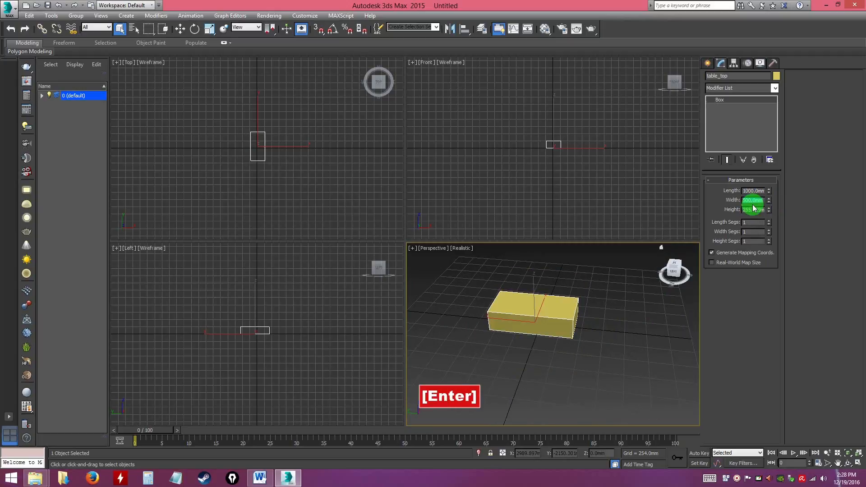
# - Try a height of 100 mm for the table_top box and settle on a height of 50 mm
pyautogui.keyDown('alt'); pyautogui.moveTo(607, 322); pyautogui.dragTo(585, 319, button='middle'); pyautogui.keyUp('alt')
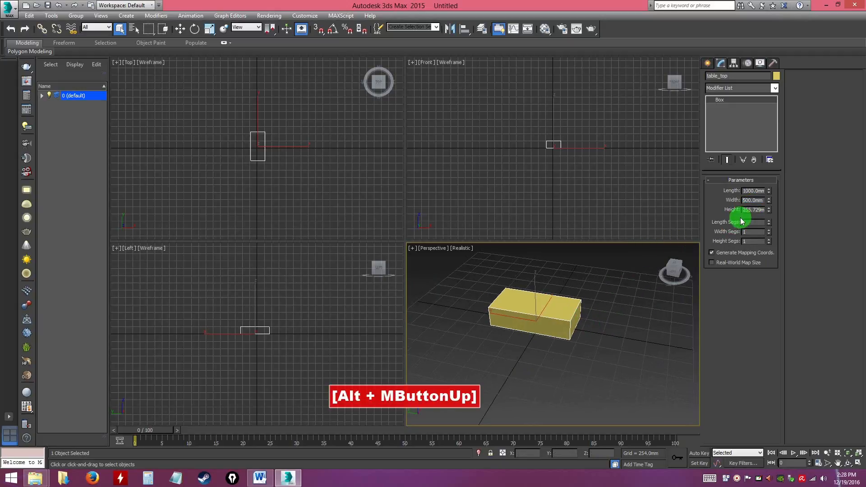
pyautogui.doubleClick(752, 210)
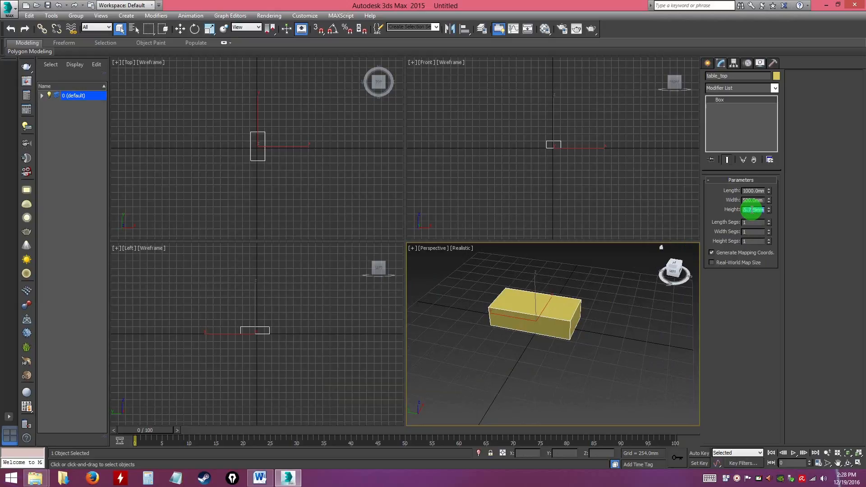
pyautogui.write('100')
pyautogui.click(752, 210)
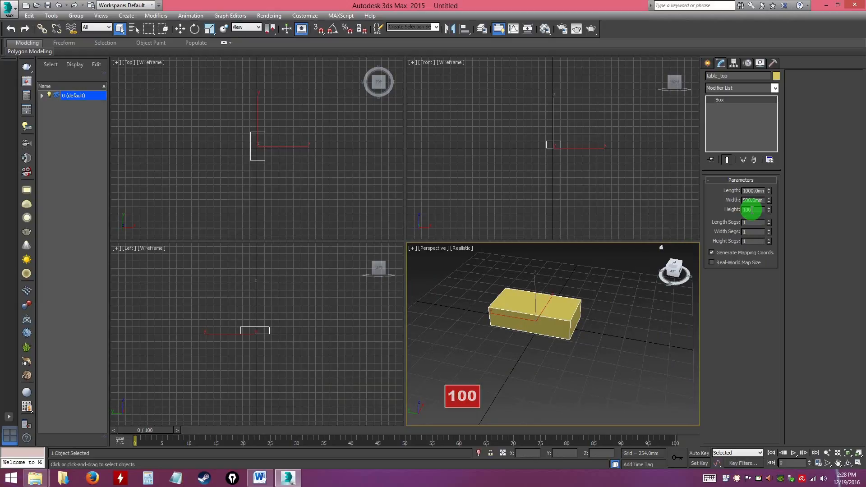
pyautogui.press('Return')
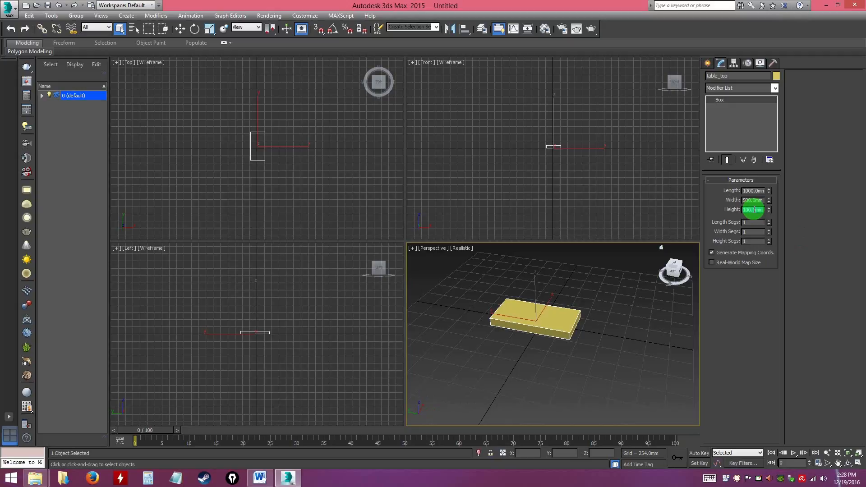
pyautogui.write('50')
pyautogui.press('Return')
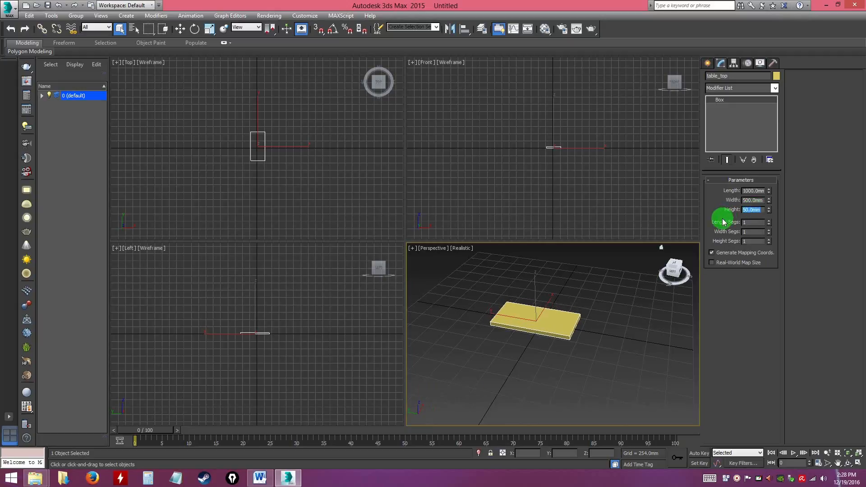
# - Zoom the Perspective view to the table_top box, maximize that viewport and widen the scene object list
pyautogui.click(595, 351)
pyautogui.keyDown('alt'); pyautogui.moveTo(596, 351); pyautogui.dragTo(516, 326, button='middle'); pyautogui.keyUp('alt')
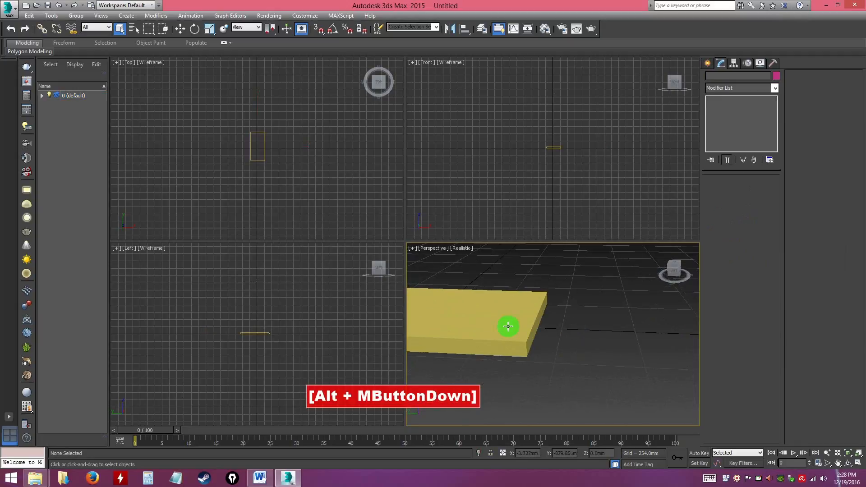
pyautogui.click(503, 324)
pyautogui.keyDown('alt'); pyautogui.moveTo(586, 346); pyautogui.dragTo(561, 326, button='middle'); pyautogui.keyUp('alt')
pyautogui.press('z')
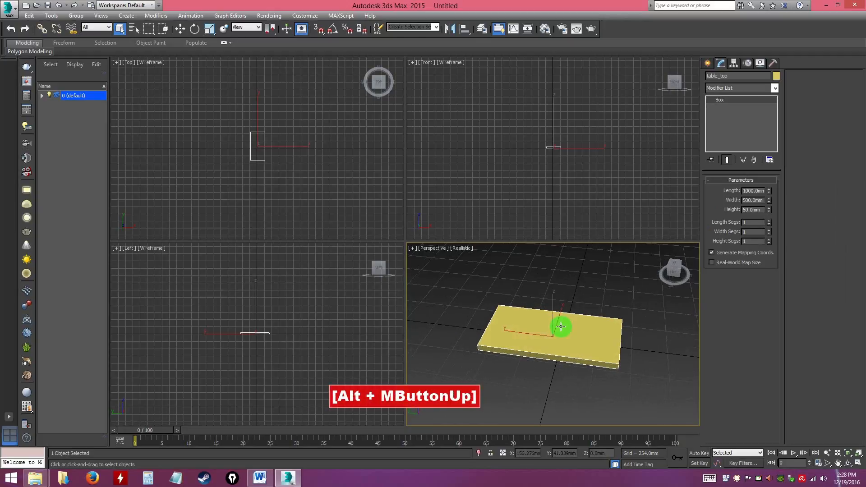
pyautogui.hotkey('alt', 'w')
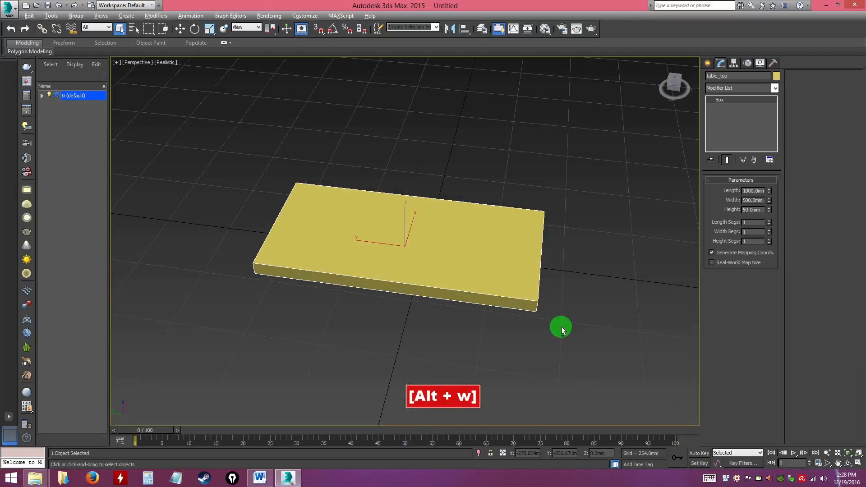
pyautogui.keyDown('alt'); pyautogui.moveTo(454, 292); pyautogui.dragTo(490, 291, button='middle'); pyautogui.keyUp('alt')
pyautogui.moveTo(132, 166); pyautogui.dragTo(134, 164)
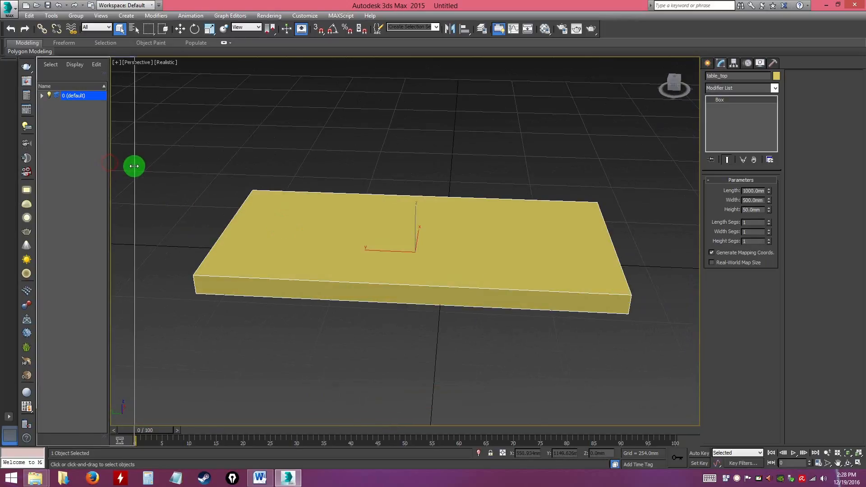
# - Move the table_top box straight up along Z to a height of about 449 mm above the grid
pyautogui.keyDown('alt'); pyautogui.moveTo(428, 299); pyautogui.dragTo(422, 301, button='middle'); pyautogui.keyUp('alt')
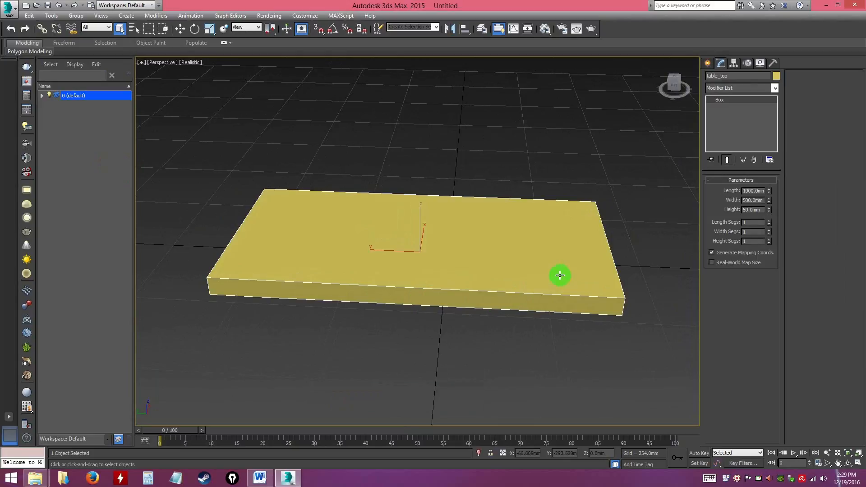
pyautogui.keyDown('alt'); pyautogui.moveTo(505, 178); pyautogui.dragTo(527, 265, button='middle'); pyautogui.keyUp('alt')
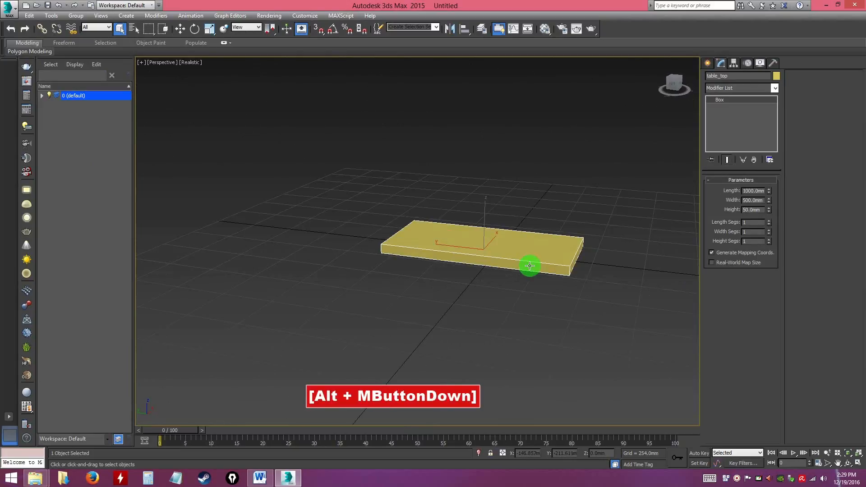
pyautogui.click(180, 28)
pyautogui.moveTo(483, 208); pyautogui.dragTo(479, 128)
pyautogui.click(524, 252)
pyautogui.keyDown('alt'); pyautogui.moveTo(486, 246); pyautogui.dragTo(478, 191, button='middle'); pyautogui.keyUp('alt')
pyautogui.click(479, 191)
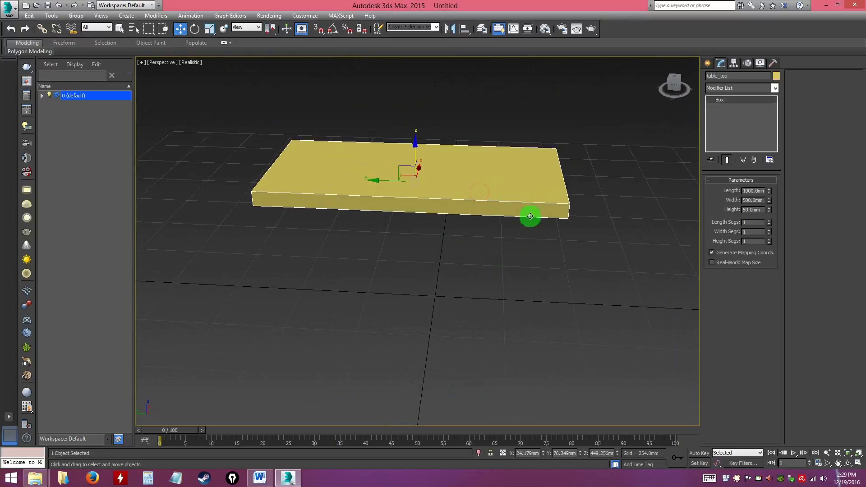
# - Set the height of the table_top box to 20 mm and deselect it
pyautogui.doubleClick(760, 210)
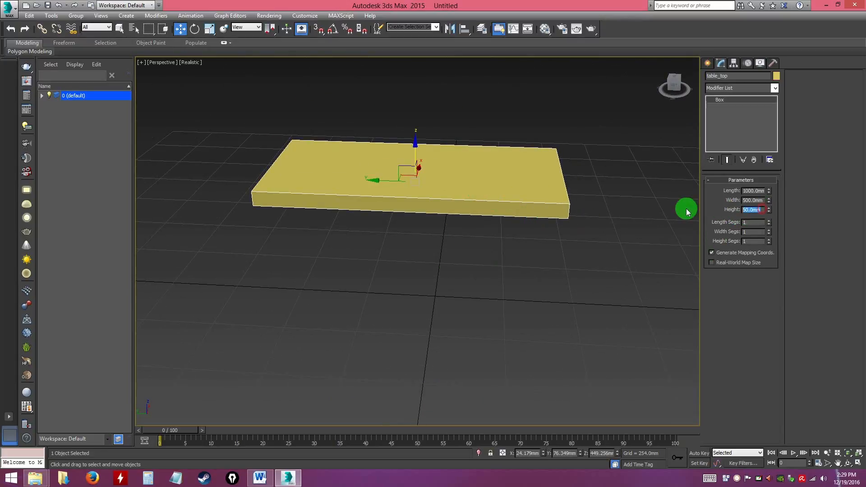
pyautogui.write('20')
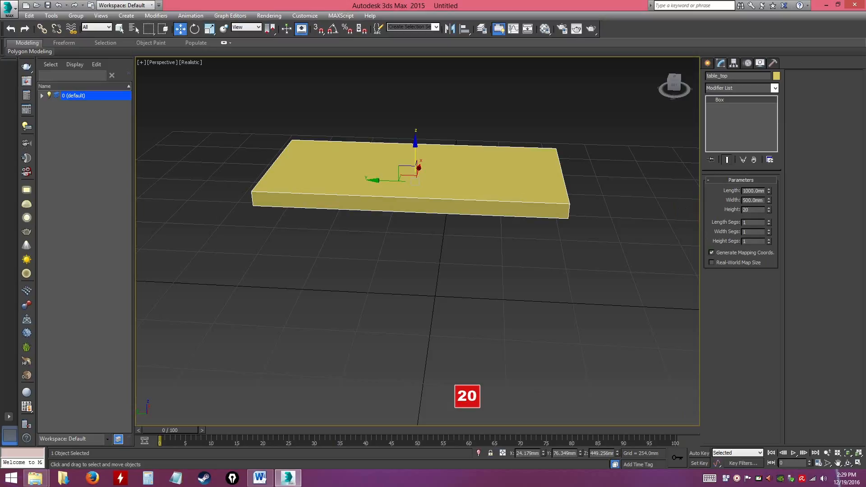
pyautogui.press('Return')
pyautogui.click(531, 247)
# - Create an upright box for a leg near the table top's front corner, about 63 mm long, 83 mm wide and 363 mm high
pyautogui.keyDown('alt'); pyautogui.moveTo(532, 247); pyautogui.dragTo(505, 221, button='middle'); pyautogui.keyUp('alt')
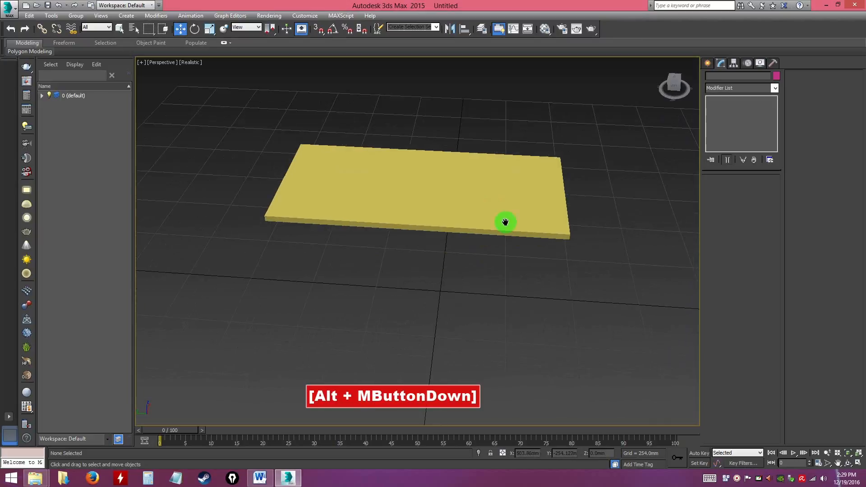
pyautogui.keyDown('alt'); pyautogui.moveTo(548, 272); pyautogui.dragTo(510, 265, button='middle'); pyautogui.keyUp('alt')
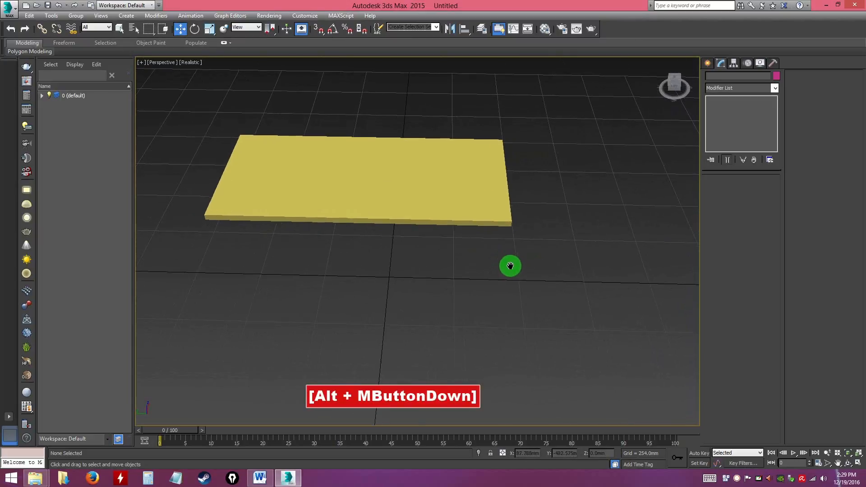
pyautogui.click(708, 63)
pyautogui.click(723, 121)
pyautogui.moveTo(499, 309); pyautogui.dragTo(516, 323)
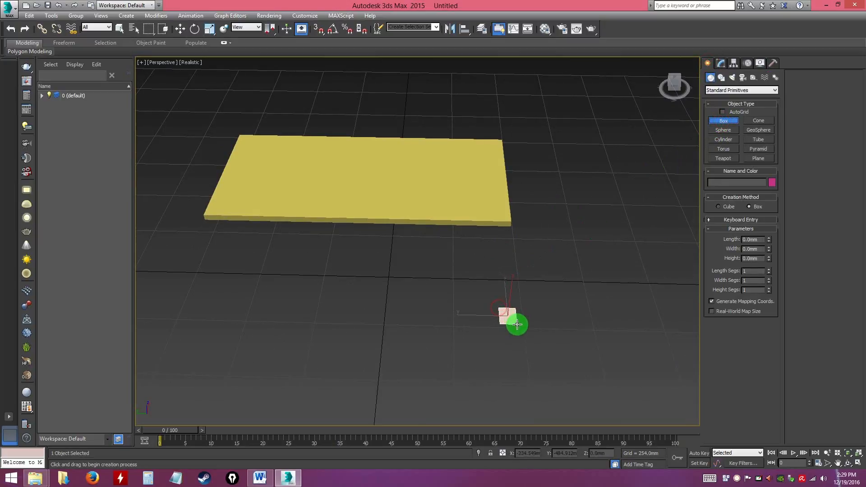
pyautogui.click(523, 227)
pyautogui.rightClick(570, 245)
pyautogui.keyDown('alt'); pyautogui.moveTo(570, 280); pyautogui.dragTo(561, 265, button='middle'); pyautogui.keyUp('alt')
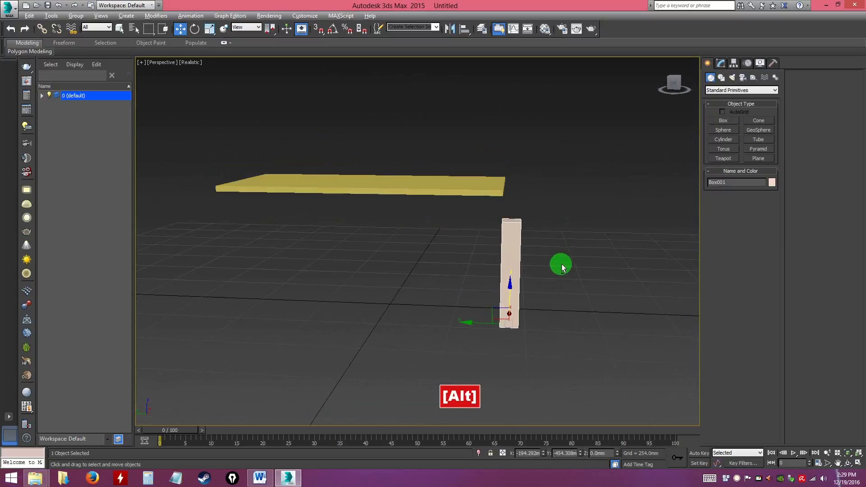
# - Rename the new leg box as table_leg1
pyautogui.click(720, 63)
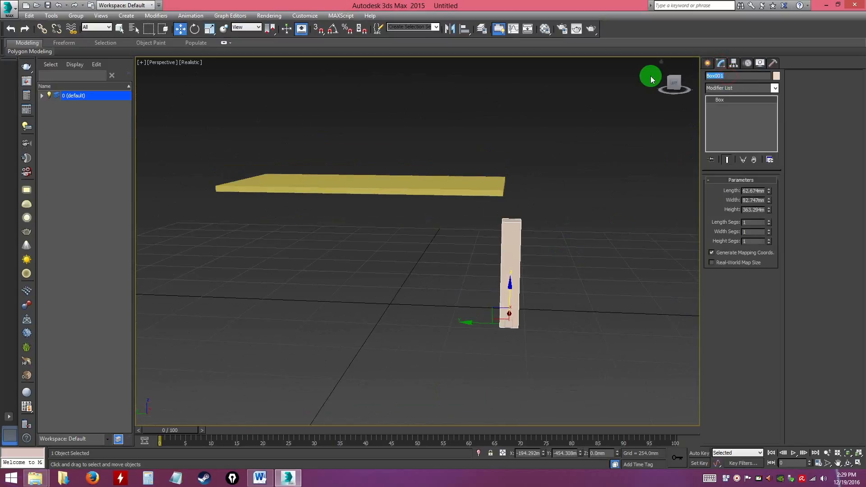
pyautogui.write('tabl')
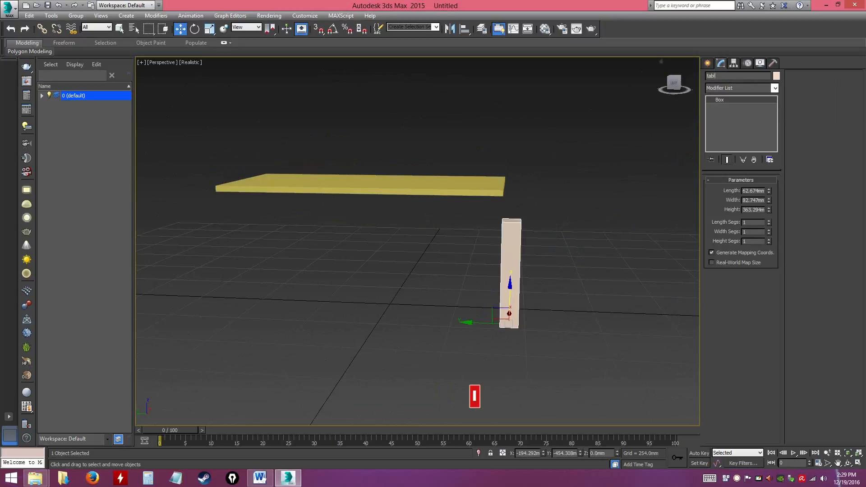
pyautogui.write('e_leg')
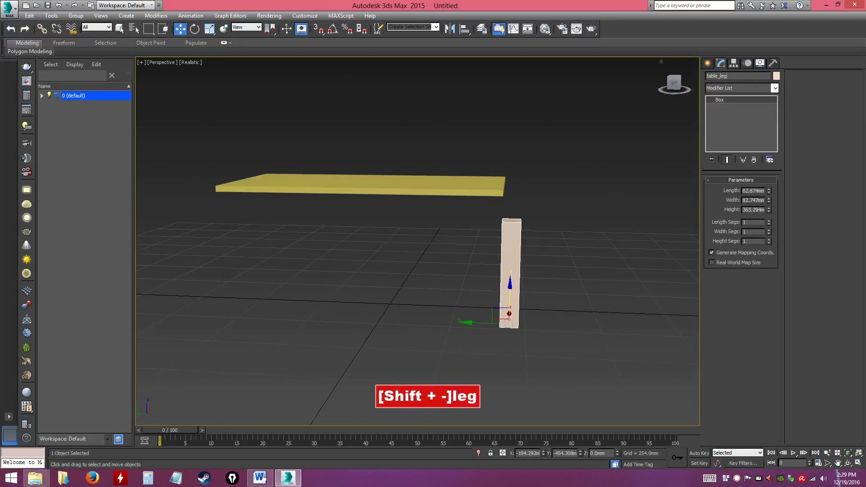
pyautogui.write('1')
pyautogui.press('Return')
# - Try a height of 900 mm for the table_leg1 box and settle on a height of 500 mm
pyautogui.keyDown('alt'); pyautogui.moveTo(551, 188); pyautogui.dragTo(783, 193, button='middle'); pyautogui.keyUp('alt')
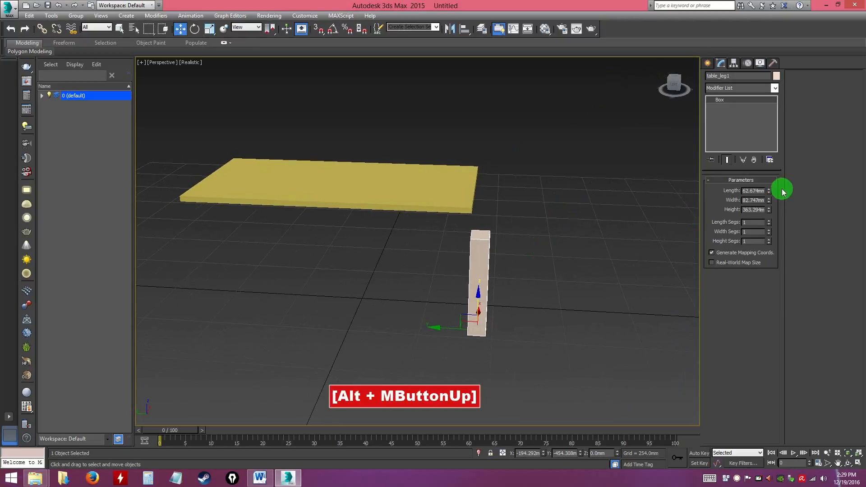
pyautogui.moveTo(769, 189); pyautogui.dragTo(769, 186)
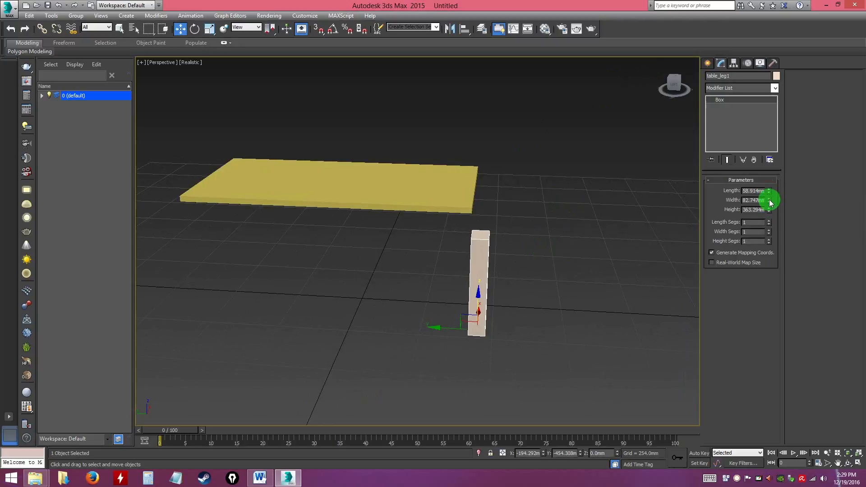
pyautogui.moveTo(771, 211); pyautogui.dragTo(770, 205)
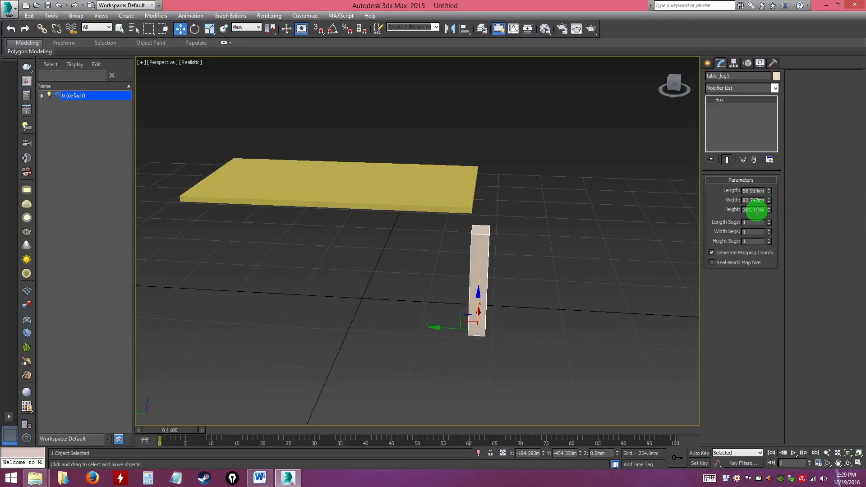
pyautogui.write('900')
pyautogui.press('Return')
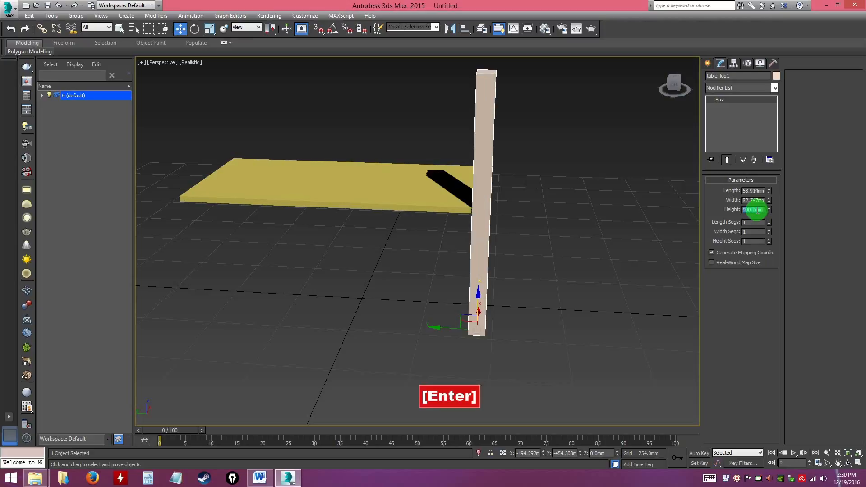
pyautogui.keyDown('alt'); pyautogui.moveTo(542, 233); pyautogui.dragTo(532, 266, button='middle'); pyautogui.keyUp('alt')
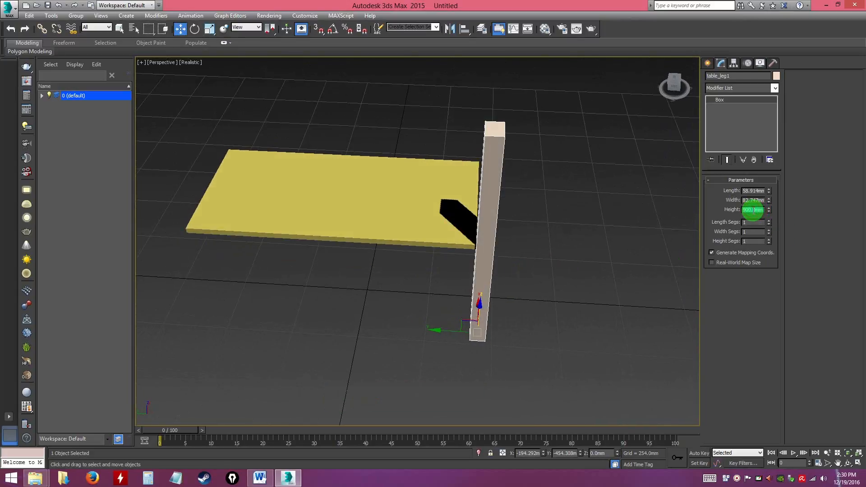
pyautogui.write('500')
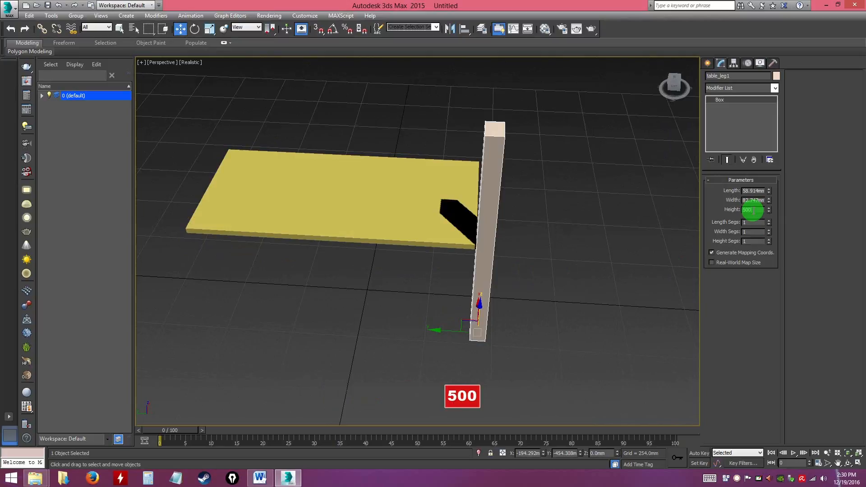
pyautogui.press('Return')
# - Set both the length and the width of the table_leg1 box to 50 mm
pyautogui.keyDown('alt'); pyautogui.moveTo(521, 198); pyautogui.dragTo(493, 223, button='middle'); pyautogui.keyUp('alt')
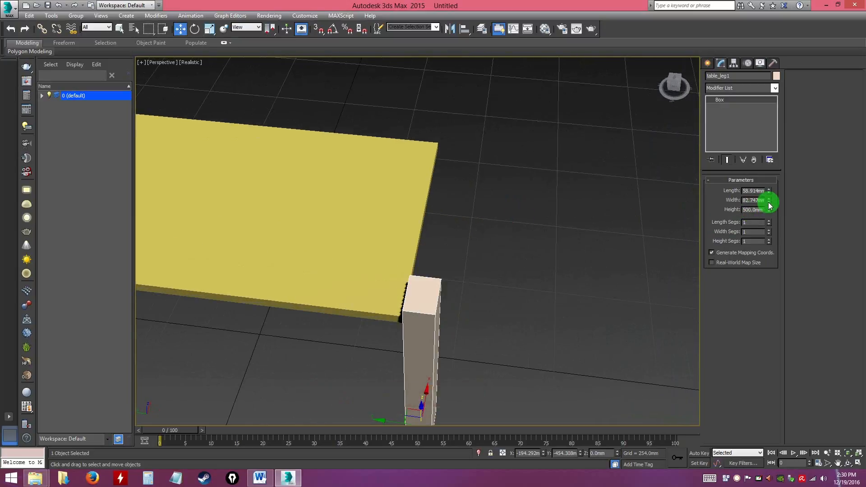
pyautogui.moveTo(770, 201)
pyautogui.mouseDown()
pyautogui.moveTo(770, 190)
pyautogui.moveTo(758, 199)
pyautogui.mouseUp()
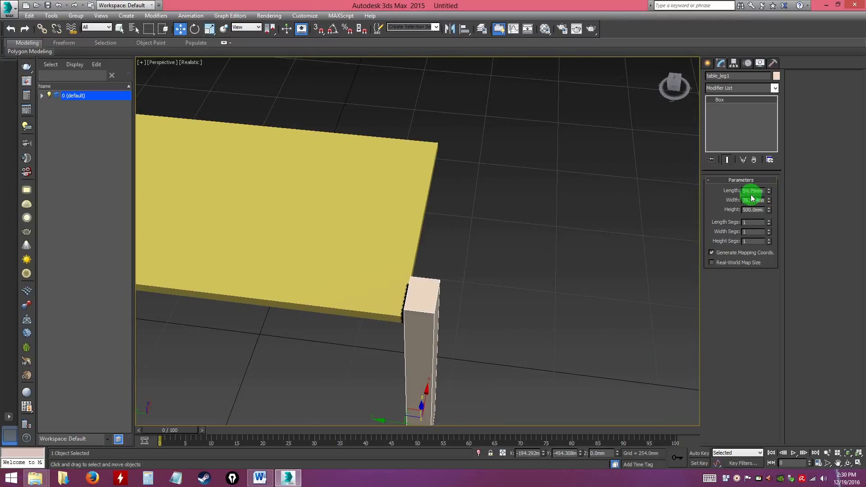
pyautogui.keyDown('alt'); pyautogui.moveTo(595, 257); pyautogui.dragTo(754, 190, button='middle'); pyautogui.keyUp('alt')
pyautogui.write('50')
pyautogui.press('Return')
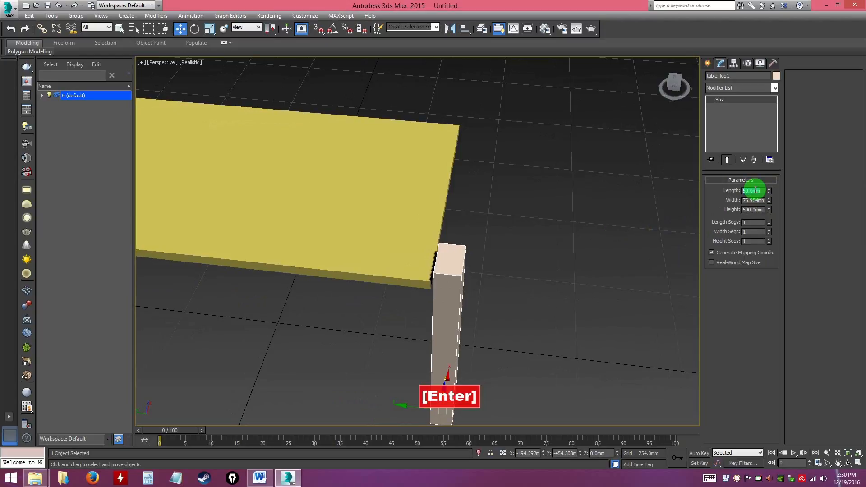
pyautogui.write('50')
pyautogui.press('Return')
pyautogui.keyDown('alt'); pyautogui.moveTo(478, 265); pyautogui.dragTo(501, 347, button='middle'); pyautogui.keyUp('alt')
pyautogui.click(551, 317)
# - Center the table_top box on the origin in the Top view by setting its X and Y position to 0 mm
pyautogui.click(377, 258)
pyautogui.keyDown('alt'); pyautogui.moveTo(397, 281); pyautogui.dragTo(407, 268, button='middle'); pyautogui.keyUp('alt')
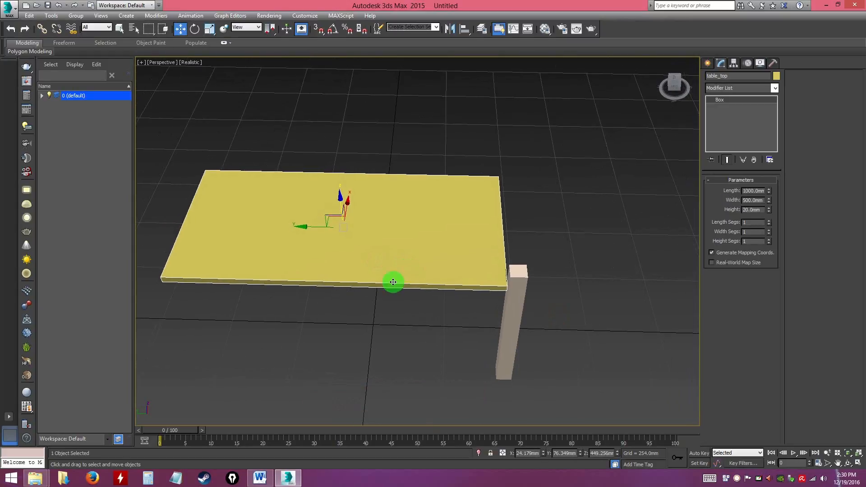
pyautogui.hotkey('alt', 'w')
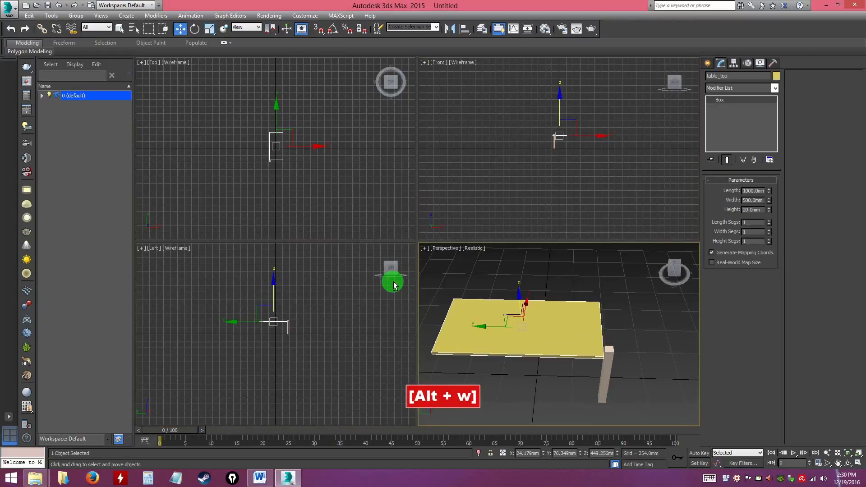
pyautogui.hotkey('alt', 'w')
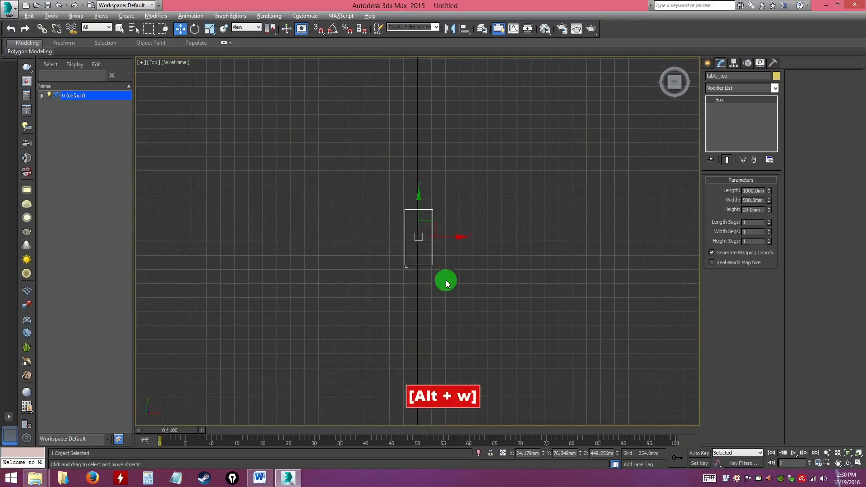
pyautogui.press('z')
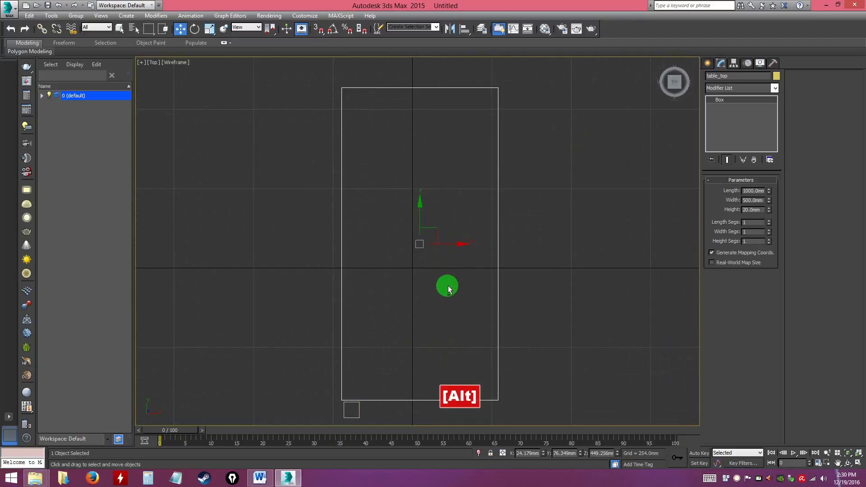
pyautogui.moveTo(464, 296); pyautogui.dragTo(387, 208, button='middle')
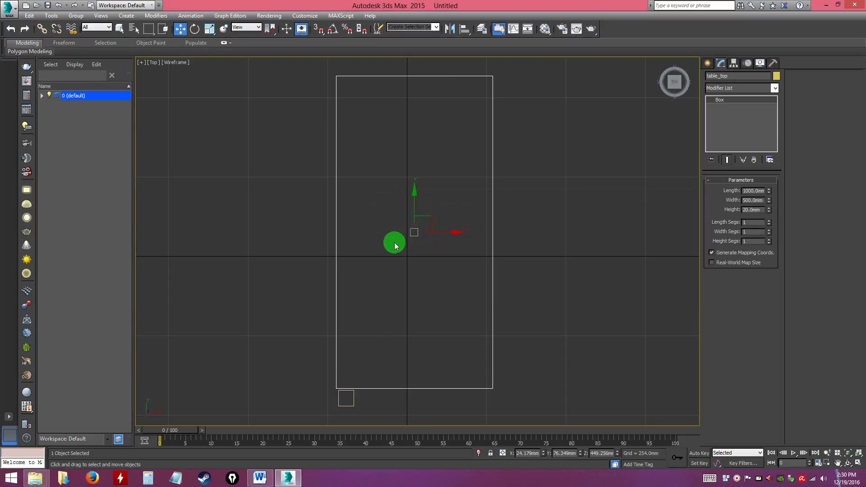
pyautogui.moveTo(392, 246); pyautogui.dragTo(418, 258, button='middle')
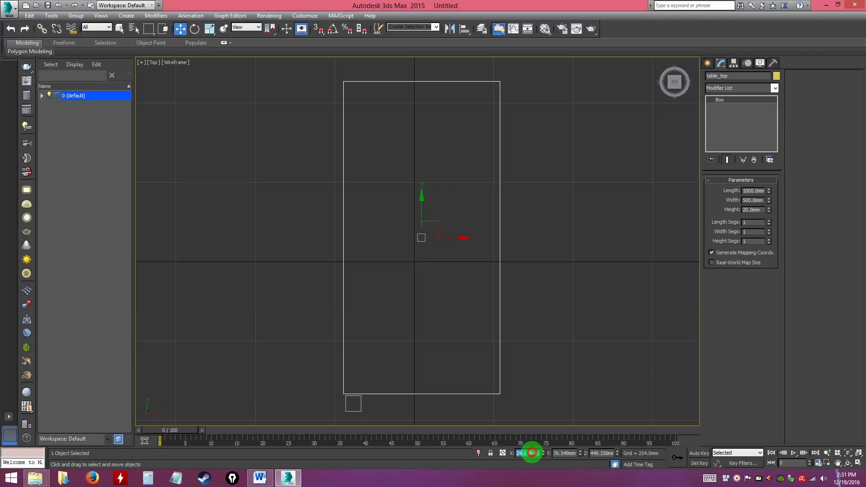
pyautogui.press('Return')
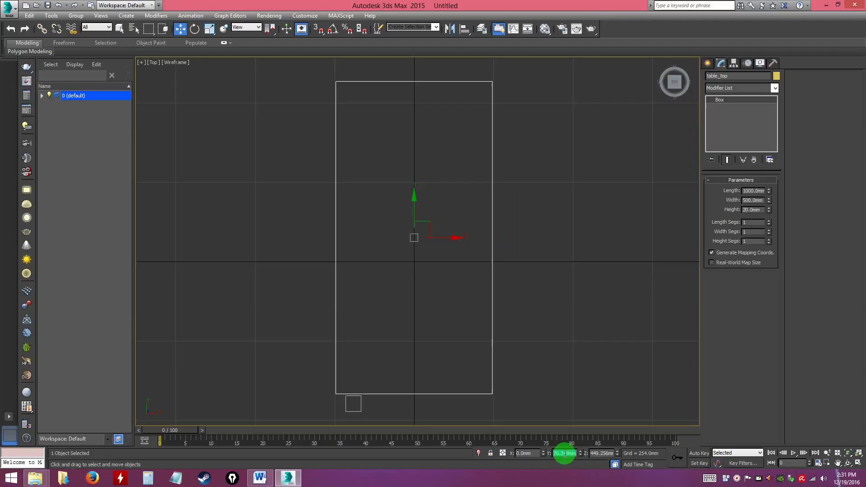
pyautogui.write('0')
pyautogui.press('Return')
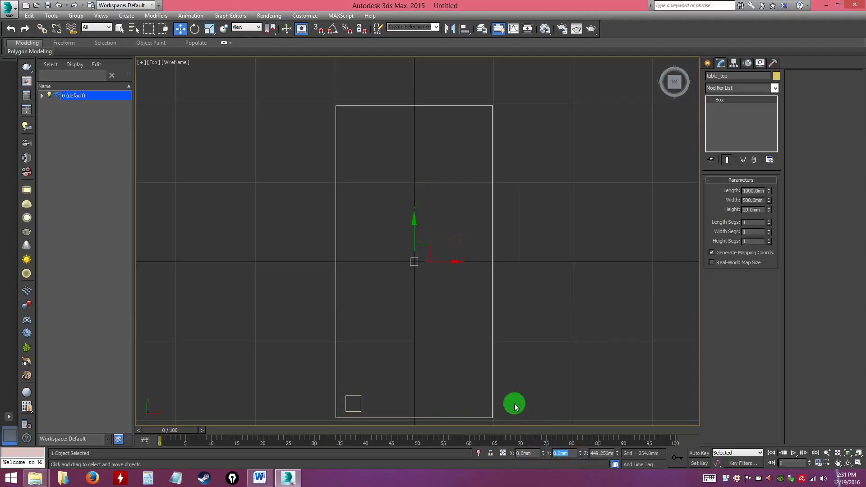
pyautogui.click(544, 345)
# - Examine in the Top and Perspective views how the table_leg1 box meets the underside of the table_top box
pyautogui.moveTo(506, 306); pyautogui.dragTo(522, 270, button='middle')
pyautogui.click(376, 357)
pyautogui.click(548, 302)
pyautogui.hotkey('alt', 'w')
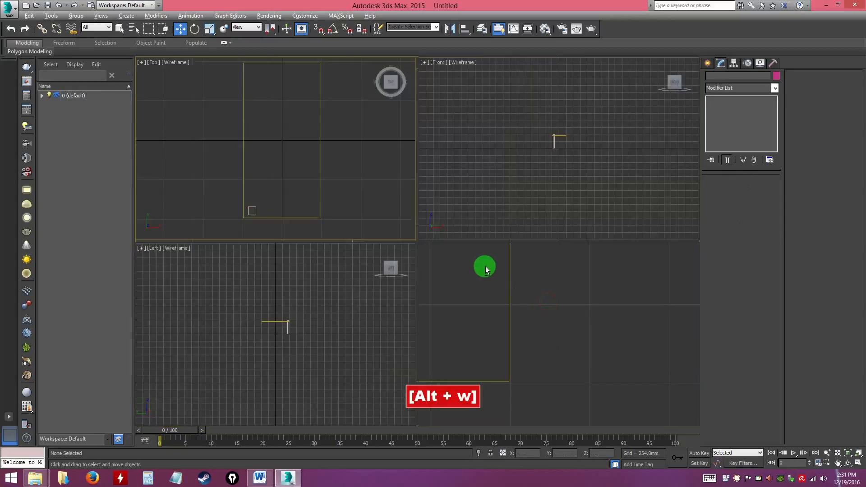
pyautogui.click(492, 293)
pyautogui.hotkey('alt', 'w')
pyautogui.keyDown('alt'); pyautogui.moveTo(511, 310); pyautogui.dragTo(484, 290, button='middle'); pyautogui.keyUp('alt')
pyautogui.click(512, 248)
pyautogui.keyDown('alt'); pyautogui.moveTo(512, 248); pyautogui.dragTo(514, 301, button='middle'); pyautogui.keyUp('alt')
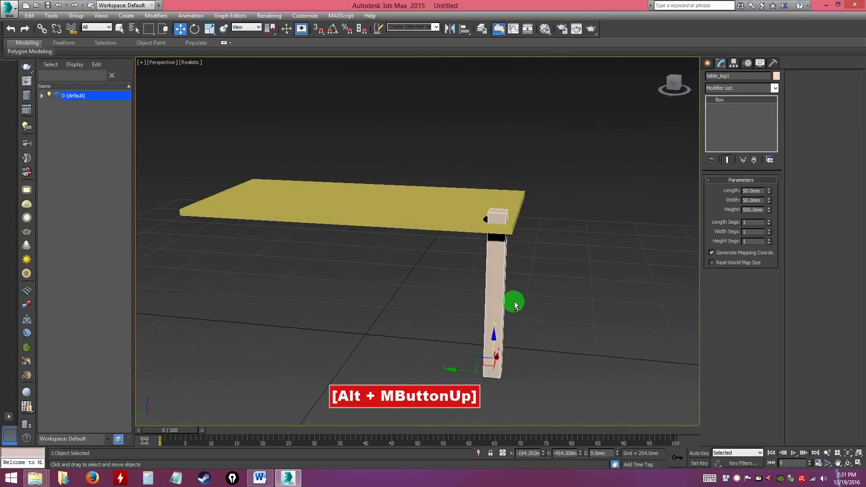
# - Raise the table_top box vertically in the Left view to a height of about 500 mm so it rests on the leg
pyautogui.click(436, 221)
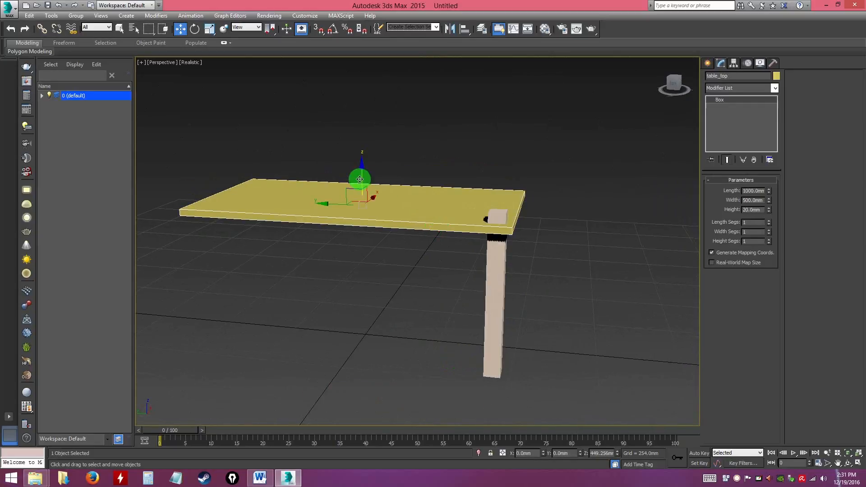
pyautogui.keyDown('alt'); pyautogui.moveTo(419, 200); pyautogui.dragTo(423, 199, button='middle'); pyautogui.keyUp('alt')
pyautogui.press('space')
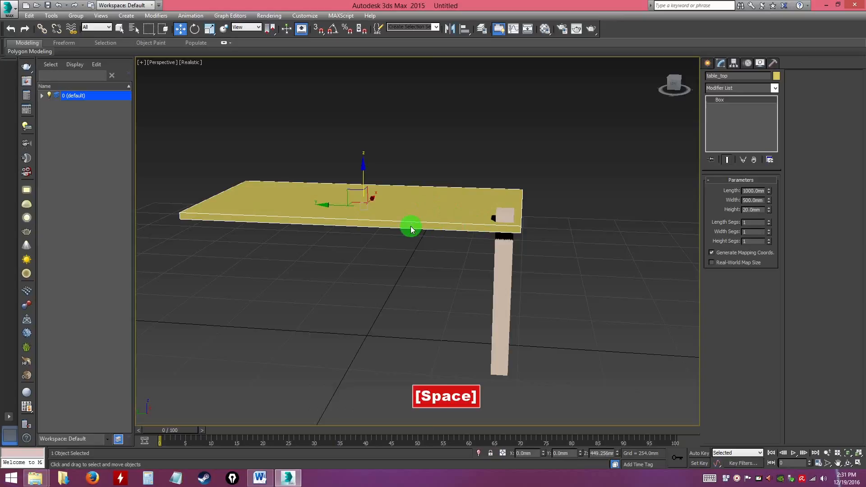
pyautogui.hotkey('alt', 'w')
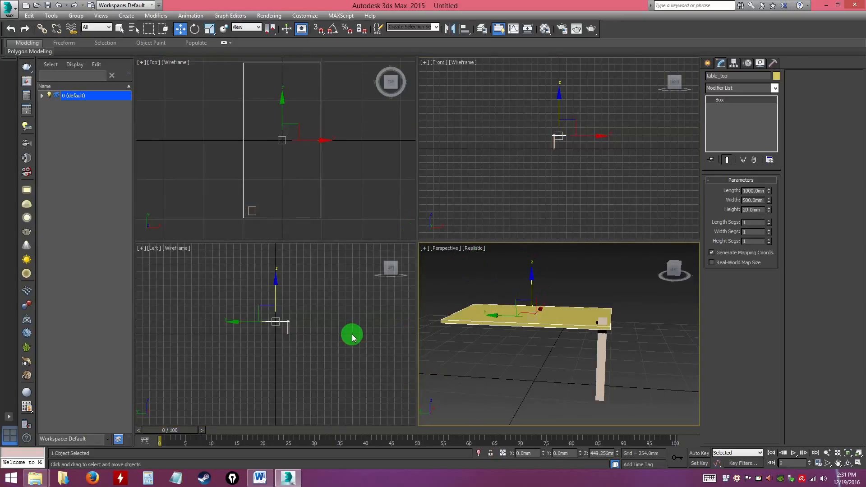
pyautogui.moveTo(308, 325); pyautogui.dragTo(339, 340, button='middle')
pyautogui.scroll(6, 339, 340)
pyautogui.moveTo(261, 337); pyautogui.dragTo(354, 336, button='middle')
pyautogui.scroll(3, 354, 336)
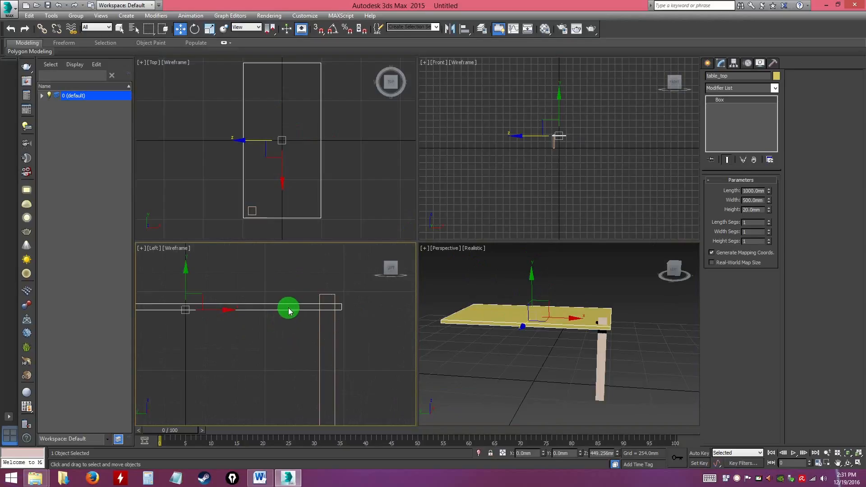
pyautogui.moveTo(185, 275); pyautogui.dragTo(182, 259)
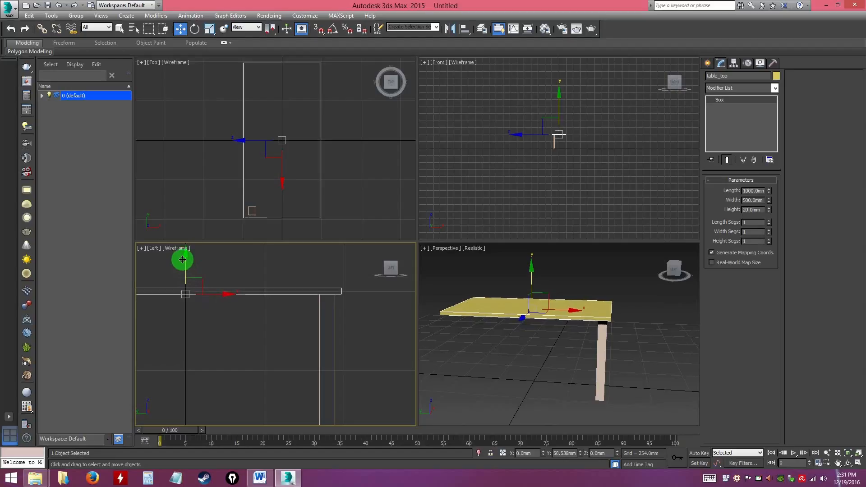
pyautogui.scroll(4, 335, 301)
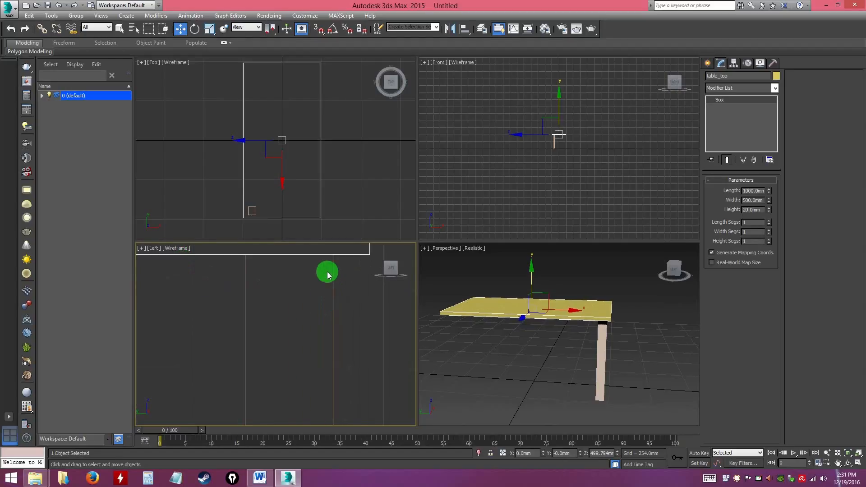
pyautogui.scroll(-5, 308, 264)
pyautogui.click(333, 309)
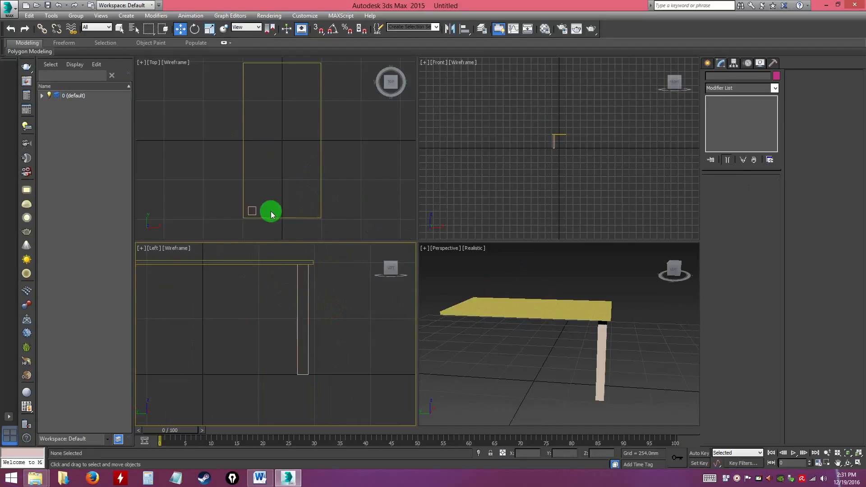
# - Nudge the table_leg1 box in the Top view to about X -201 mm, Y -451 mm, just inside the table top's corner
pyautogui.click(254, 209)
pyautogui.moveTo(320, 203); pyautogui.dragTo(365, 189, button='middle')
pyautogui.scroll(2, 365, 190)
pyautogui.moveTo(294, 207); pyautogui.dragTo(329, 172, button='middle')
pyautogui.scroll(1, 346, 171)
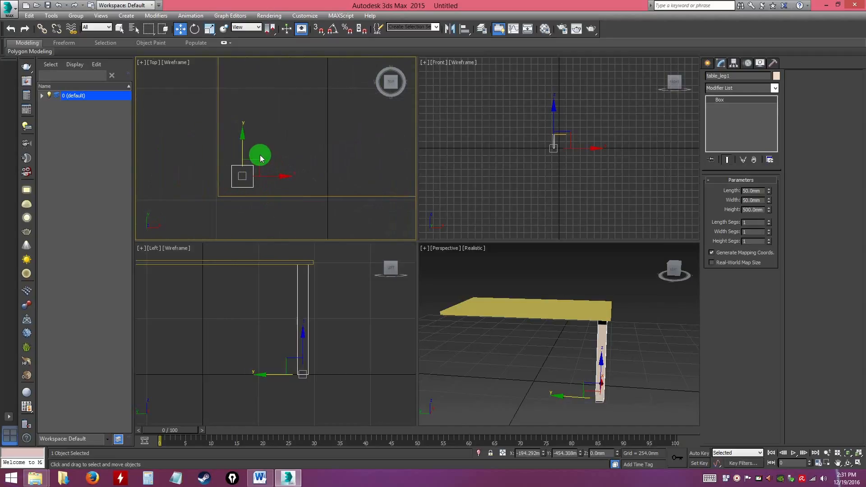
pyautogui.moveTo(258, 160); pyautogui.dragTo(254, 159)
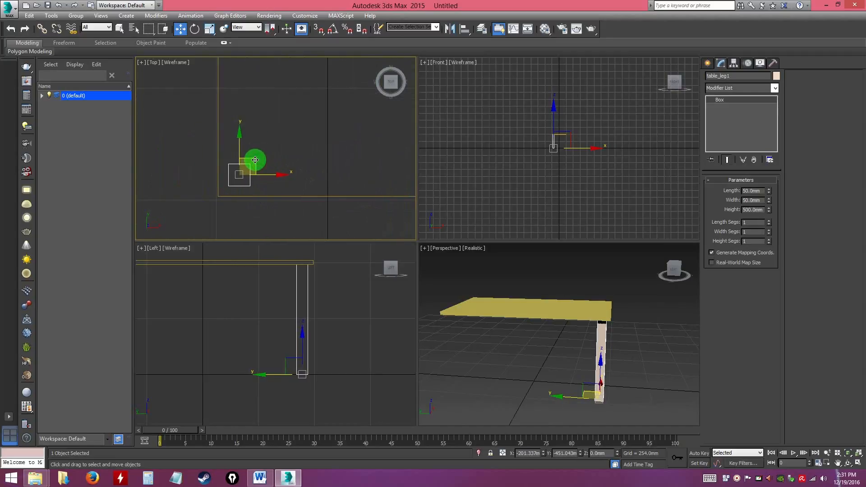
pyautogui.scroll(-3, 327, 164)
pyautogui.click(232, 159)
pyautogui.moveTo(365, 175); pyautogui.dragTo(342, 184, button='middle')
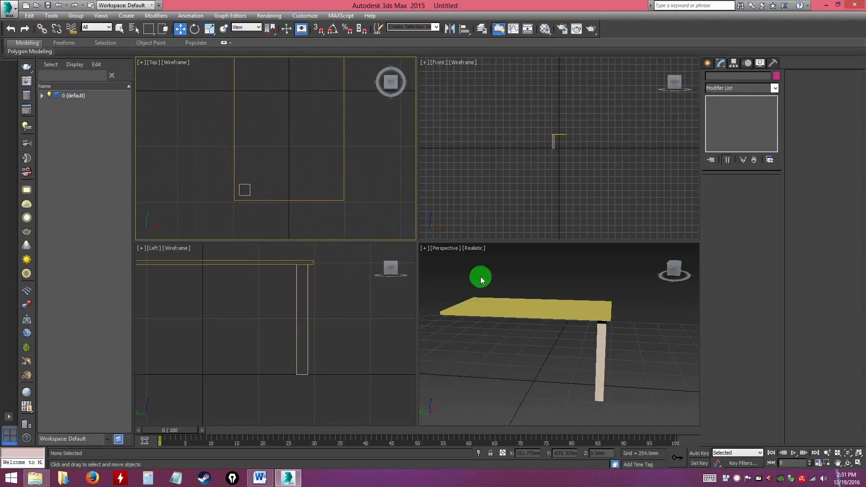
# - Maximize the Perspective view on the table_leg1 box and convert the box to an Editable Poly
pyautogui.keyDown('alt'); pyautogui.moveTo(611, 356); pyautogui.dragTo(567, 341, button='middle'); pyautogui.keyUp('alt')
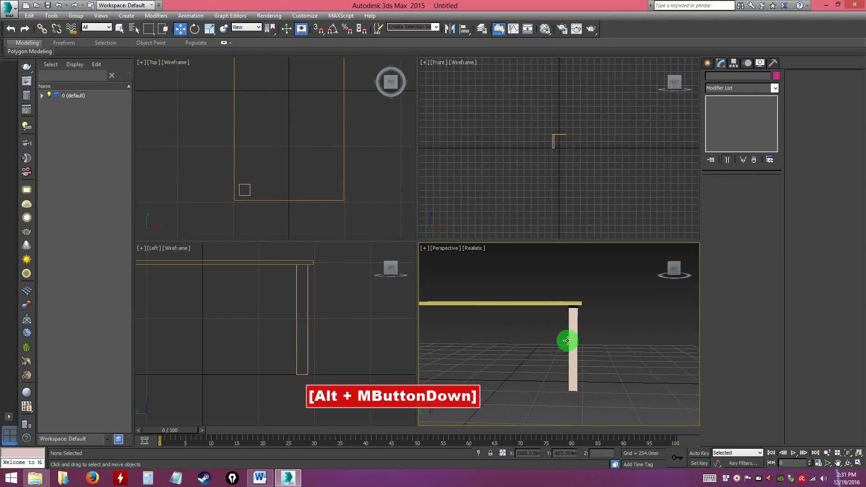
pyautogui.click(574, 327)
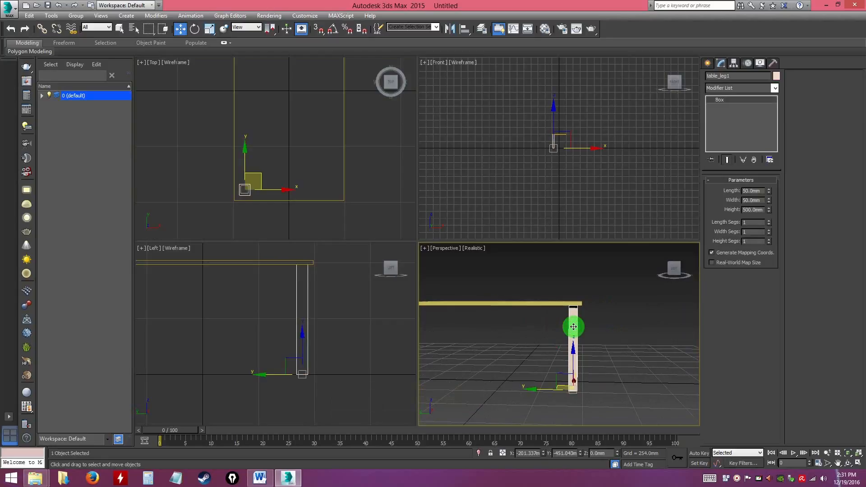
pyautogui.hotkey('alt', 'w')
pyautogui.keyDown('alt'); pyautogui.moveTo(502, 294); pyautogui.dragTo(502, 269, button='middle'); pyautogui.keyUp('alt')
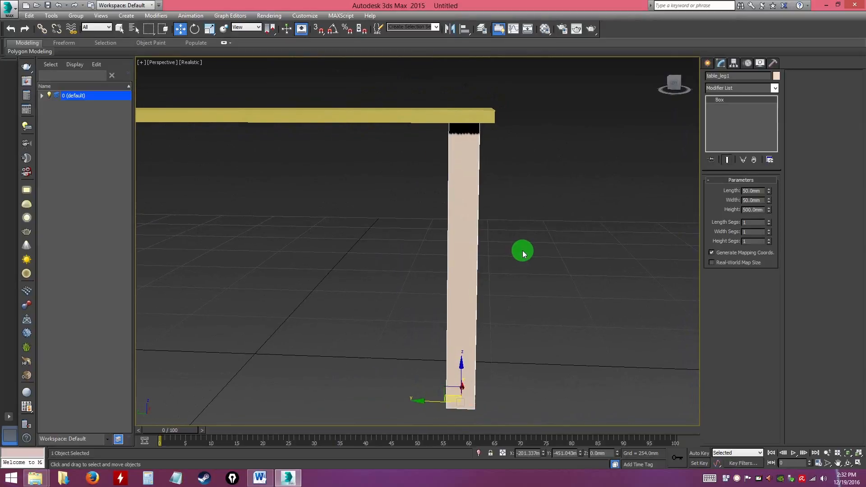
pyautogui.rightClick(463, 192)
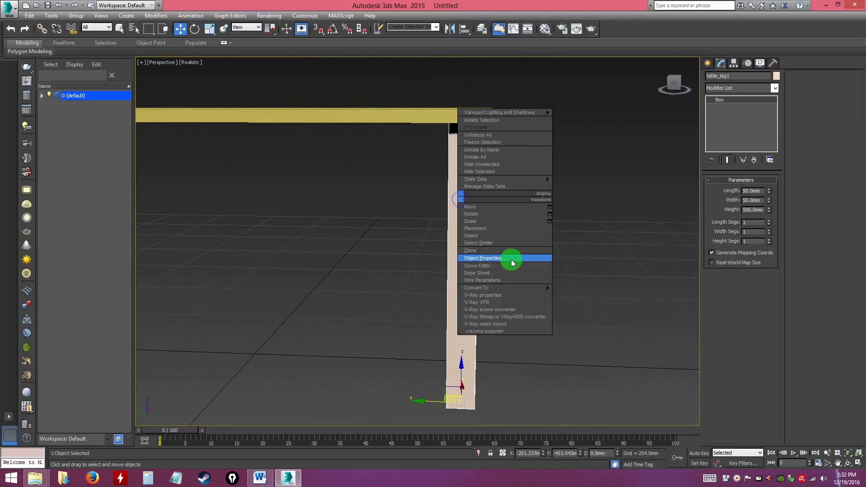
pyautogui.moveTo(530, 287)
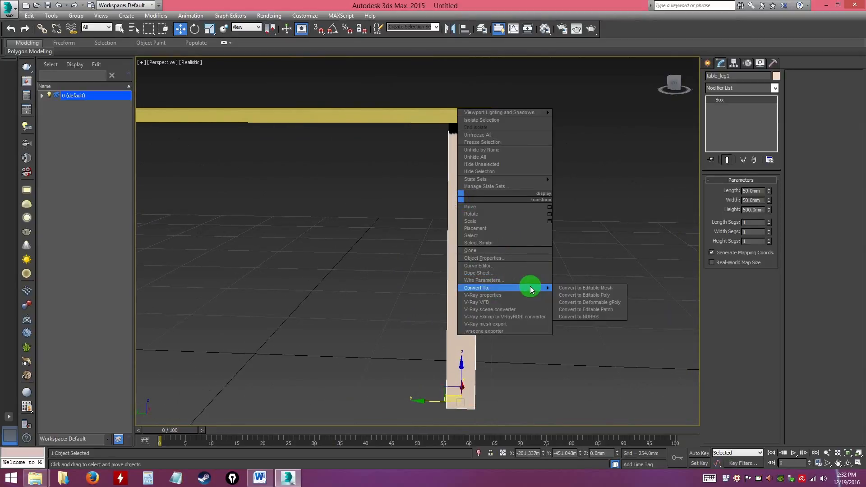
pyautogui.click(582, 296)
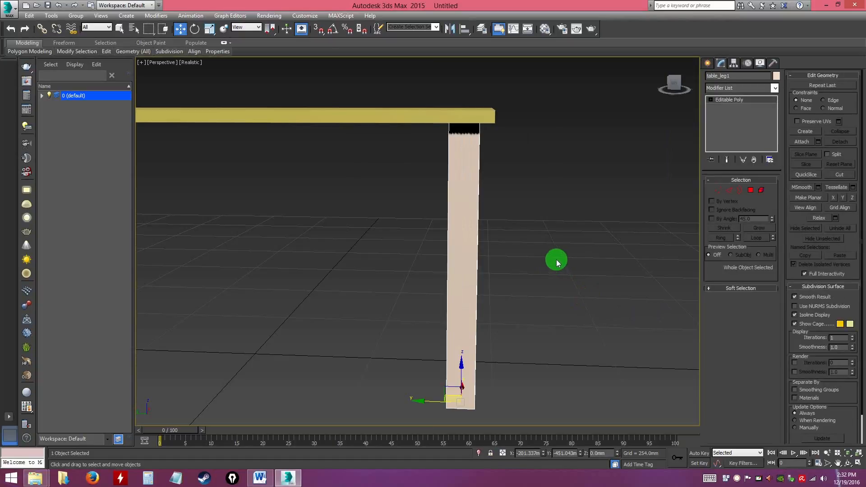
# - Switch the Perspective view to Shaded display and list the sub-object levels of table_leg1
pyautogui.click(191, 63)
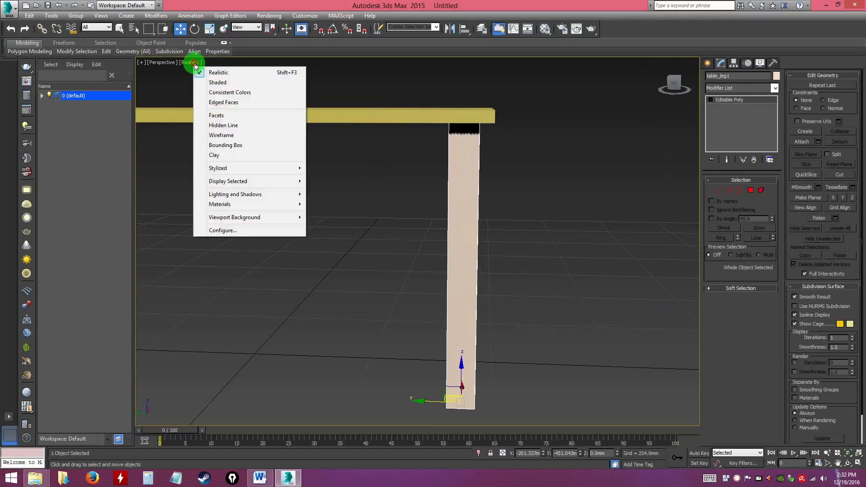
pyautogui.click(218, 84)
pyautogui.moveTo(506, 251)
pyautogui.keyDown('alt'); pyautogui.mouseDown(button='middle')
pyautogui.moveTo(493, 270)
pyautogui.moveTo(491, 255)
pyautogui.mouseUp(button='middle'); pyautogui.keyUp('alt')
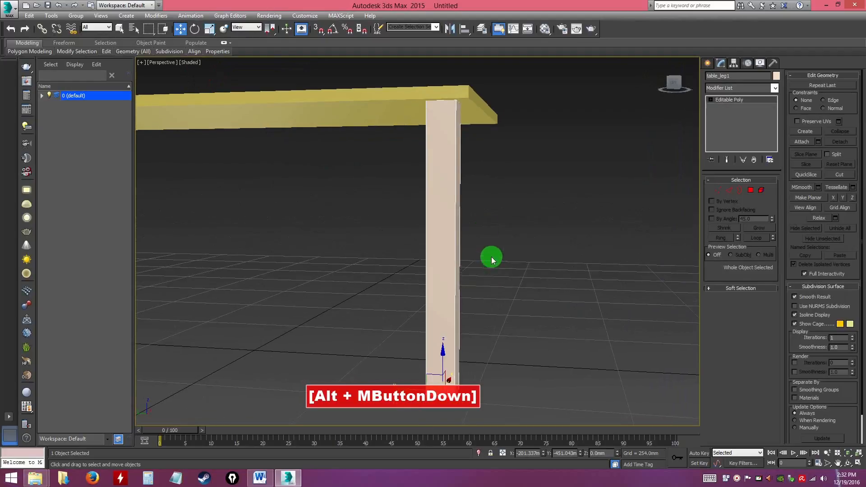
pyautogui.keyDown('alt'); pyautogui.moveTo(440, 107); pyautogui.dragTo(710, 101, button='middle'); pyautogui.keyUp('alt')
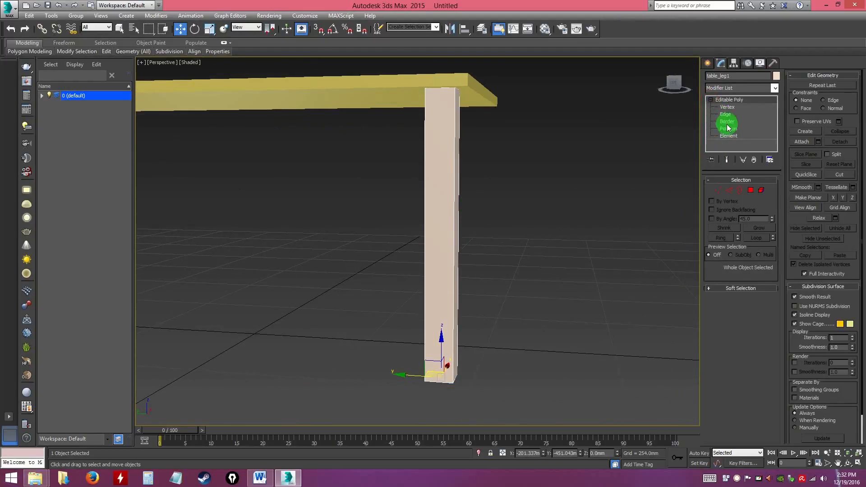
pyautogui.moveTo(497, 215)
pyautogui.keyDown('alt'); pyautogui.mouseDown(button='middle')
pyautogui.moveTo(547, 207)
pyautogui.moveTo(501, 212)
pyautogui.moveTo(509, 191)
pyautogui.moveTo(482, 216)
pyautogui.mouseUp(button='middle'); pyautogui.keyUp('alt')
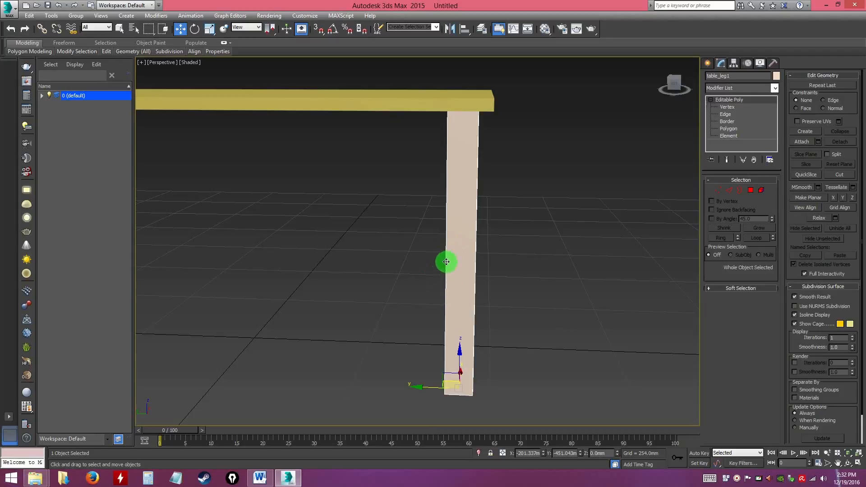
# - Slice table_leg1 horizontally at edge level with the Slice Plane, at a height of about 314 mm
pyautogui.click(728, 115)
pyautogui.keyDown('alt'); pyautogui.moveTo(567, 190); pyautogui.dragTo(564, 190, button='middle'); pyautogui.keyUp('alt')
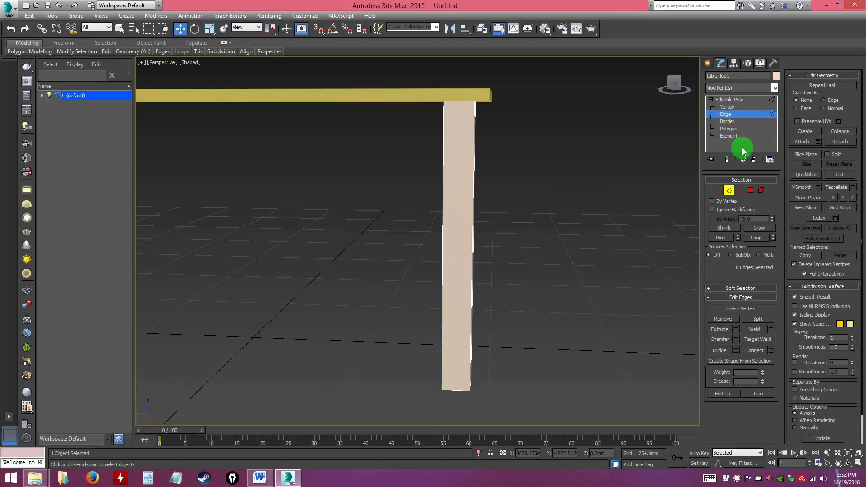
pyautogui.moveTo(791, 252); pyautogui.dragTo(793, 254)
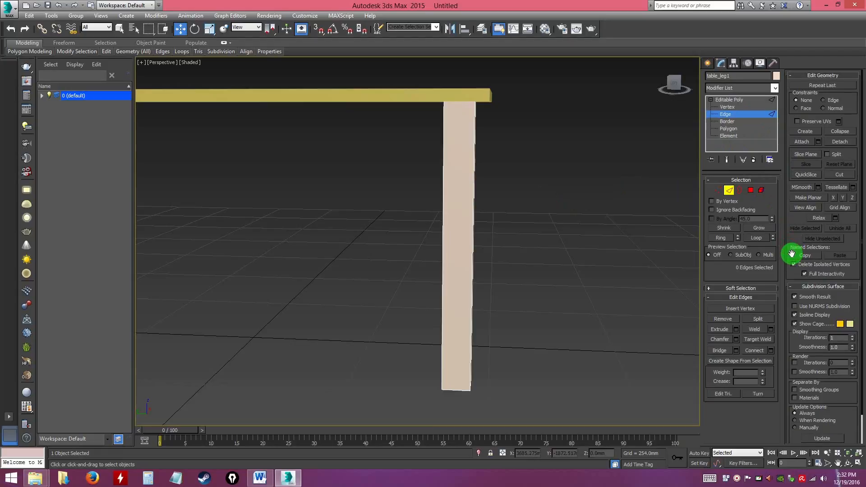
pyautogui.click(802, 154)
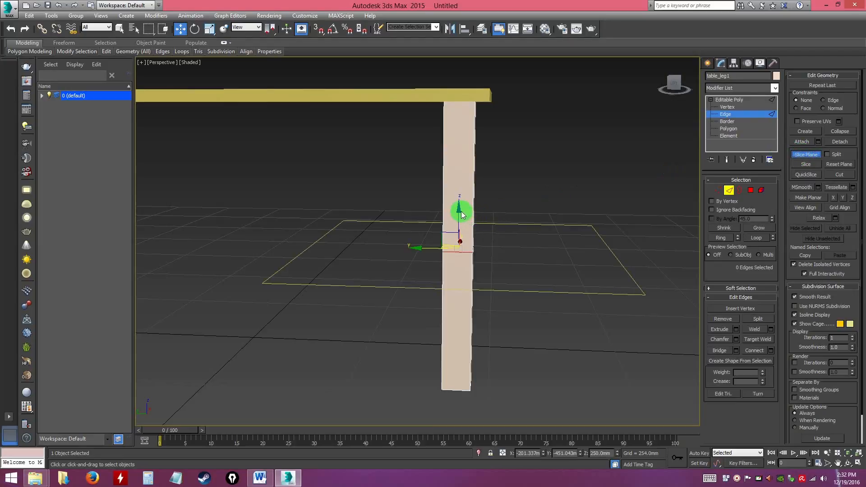
pyautogui.moveTo(460, 210)
pyautogui.mouseDown()
pyautogui.moveTo(458, 133)
pyautogui.moveTo(467, 209)
pyautogui.mouseUp()
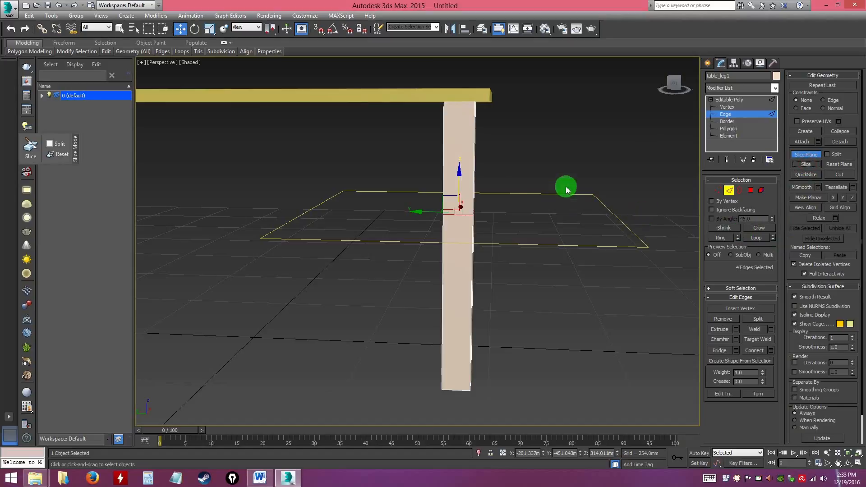
# - Lower the slice plane to a height of about 218 mm, cut table_leg1 a second time, and leave Slice Plane mode
pyautogui.moveTo(459, 175); pyautogui.dragTo(462, 230)
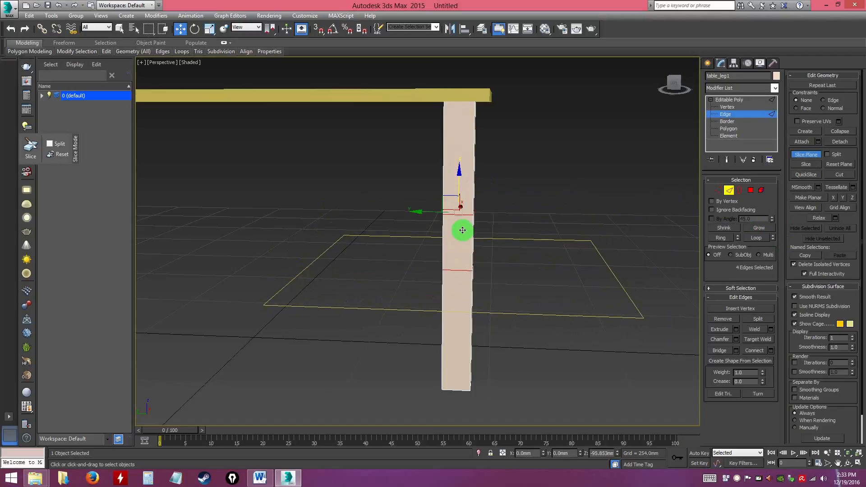
pyautogui.moveTo(463, 230); pyautogui.dragTo(461, 276)
pyautogui.click(806, 165)
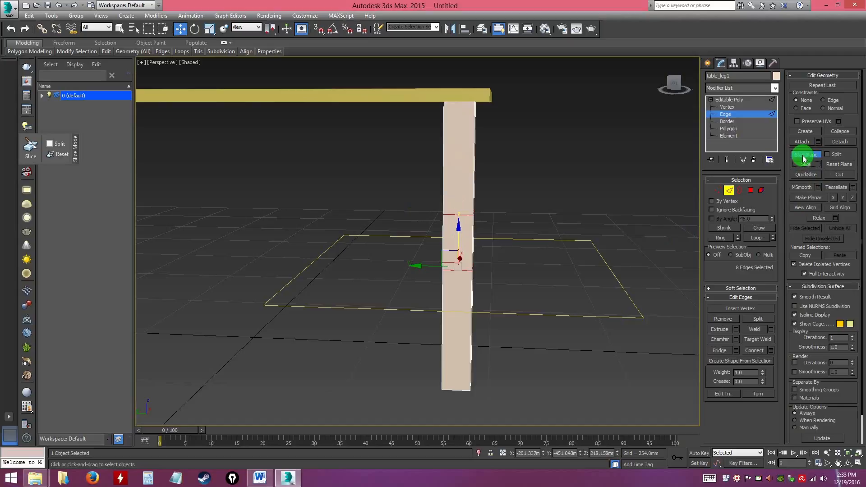
pyautogui.click(812, 156)
# - Select the whole edge loop of the upper cut on table_leg1 and inspect it around the leg
pyautogui.click(522, 230)
pyautogui.keyDown('alt'); pyautogui.moveTo(491, 241); pyautogui.dragTo(474, 248, button='middle'); pyautogui.keyUp('alt')
pyautogui.scroll(3, 512, 256)
pyautogui.scroll(-3, 478, 240)
pyautogui.scroll(5, 473, 247)
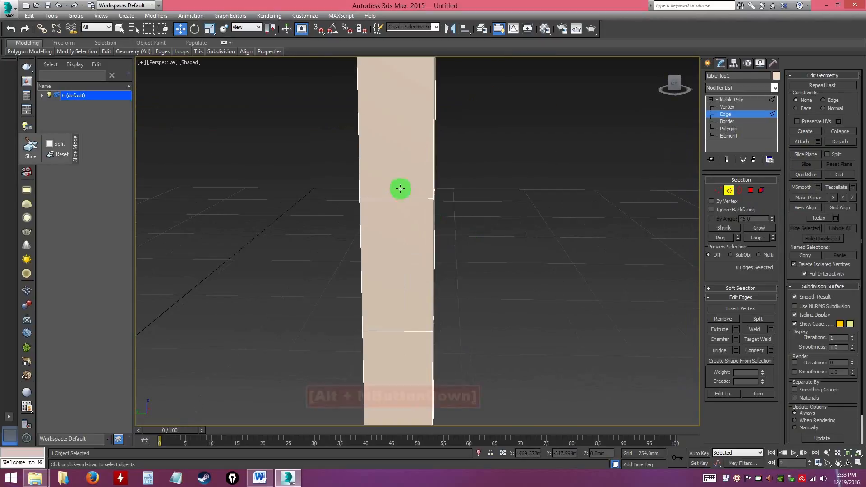
pyautogui.keyDown('alt'); pyautogui.moveTo(443, 224); pyautogui.dragTo(523, 230, button='middle'); pyautogui.keyUp('alt')
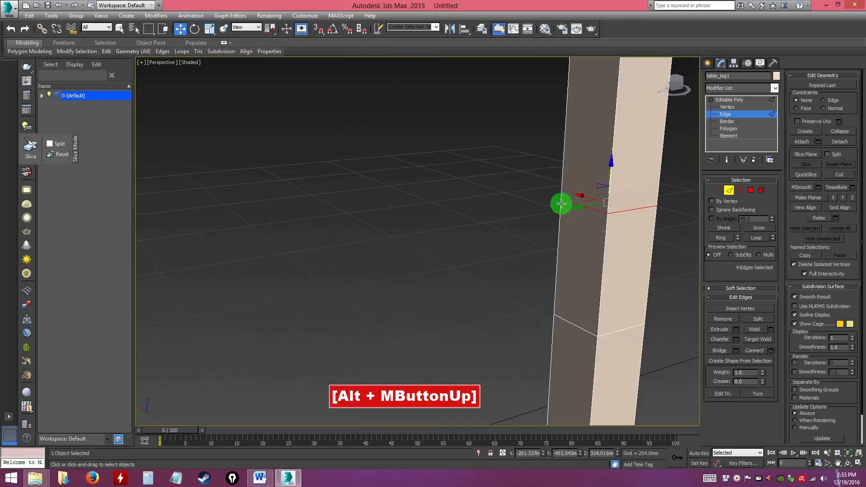
pyautogui.doubleClick(622, 210)
pyautogui.keyDown('alt'); pyautogui.moveTo(642, 210); pyautogui.dragTo(267, 222, button='middle'); pyautogui.keyUp('alt')
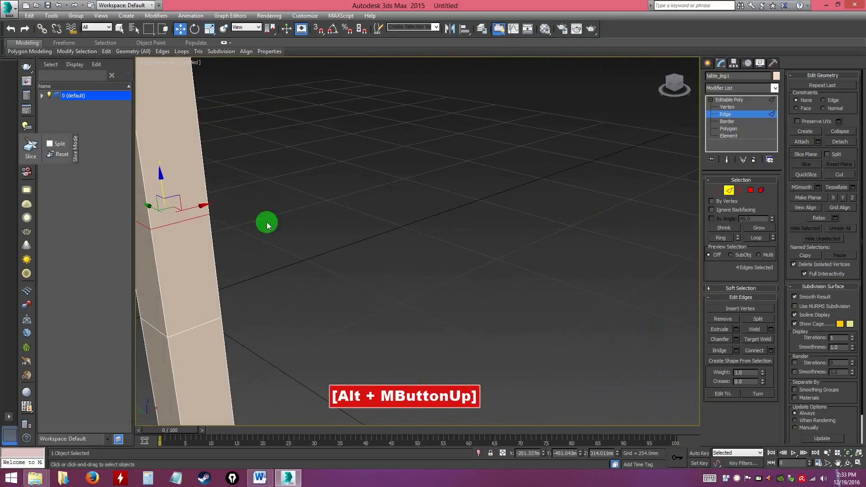
pyautogui.keyDown('alt'); pyautogui.moveTo(348, 250); pyautogui.dragTo(479, 232, button='middle'); pyautogui.keyUp('alt')
pyautogui.scroll(3, 348, 231)
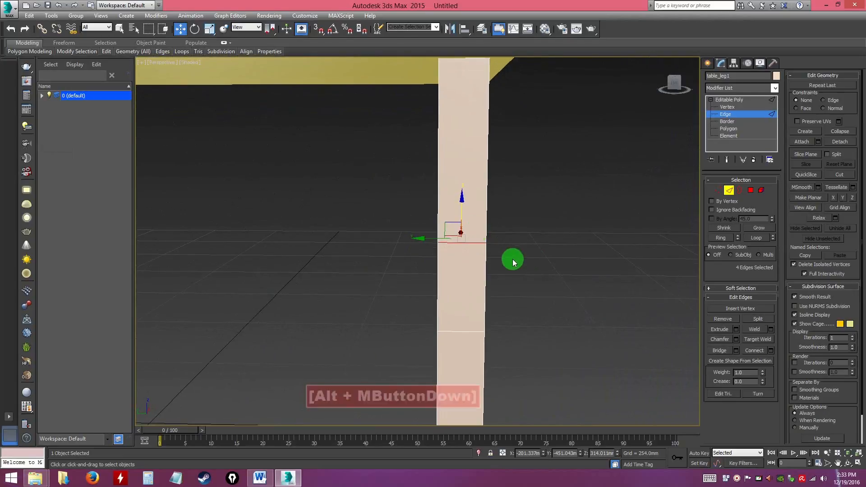
pyautogui.keyDown('alt'); pyautogui.moveTo(659, 353); pyautogui.dragTo(567, 313, button='middle'); pyautogui.keyUp('alt')
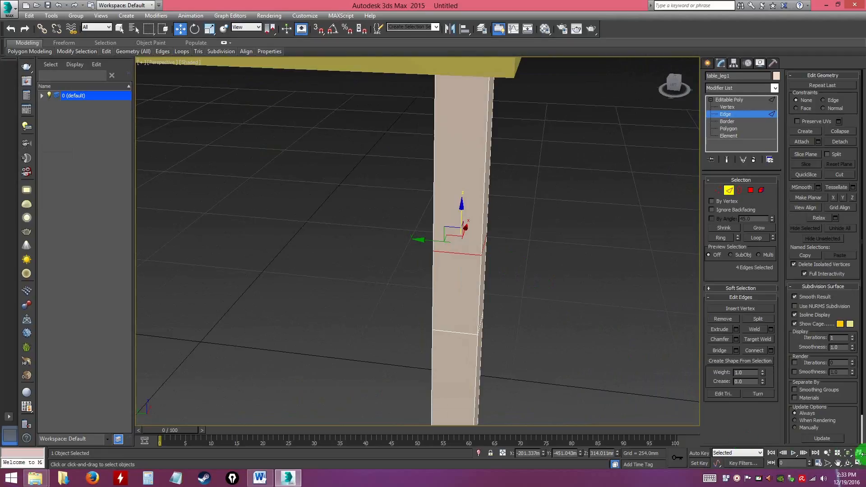
# - Raise the selected upper edge loop of table_leg1 to a height of about 364 mm, then clear the selection
pyautogui.press('ctrl')
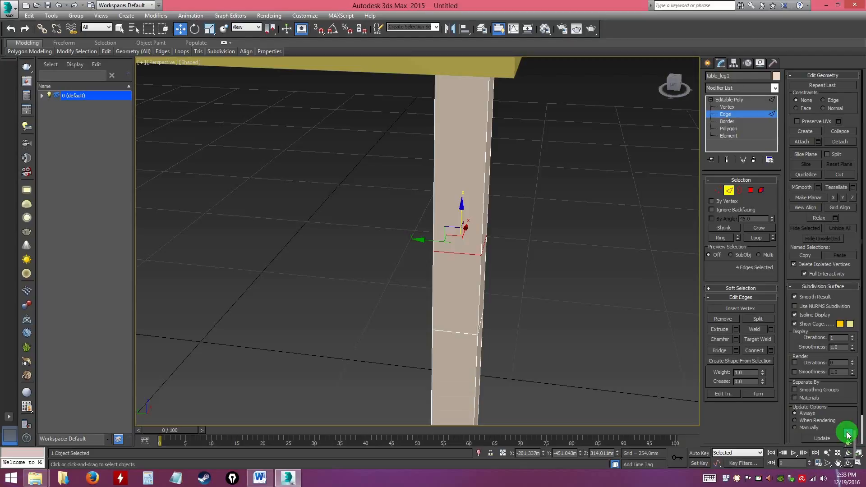
pyautogui.click(848, 463)
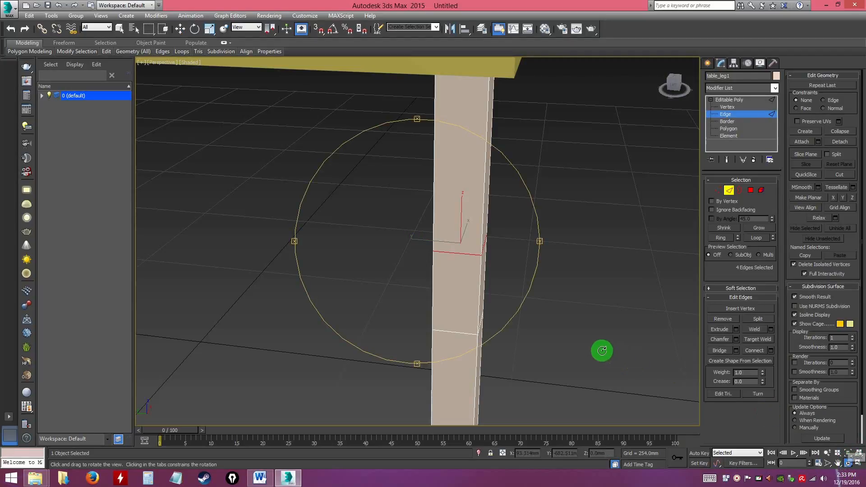
pyautogui.rightClick(584, 344)
pyautogui.keyDown('alt'); pyautogui.moveTo(526, 305); pyautogui.dragTo(492, 302, button='middle'); pyautogui.keyUp('alt')
pyautogui.press('z')
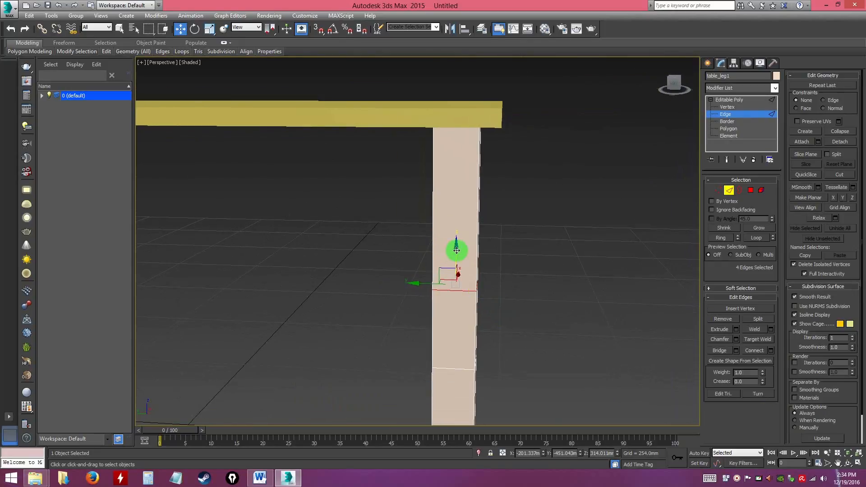
pyautogui.click(535, 258)
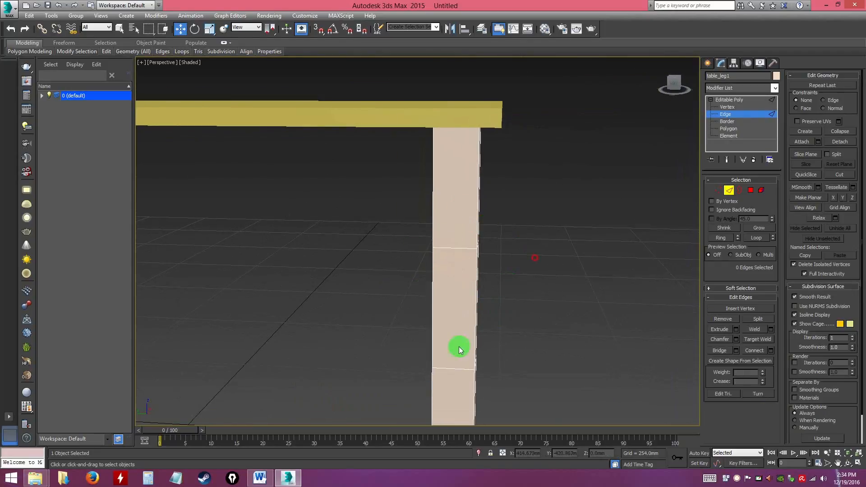
# - Raise the lower edge loop of table_leg1 by about 23 mm and clear the selection
pyautogui.doubleClick(454, 369)
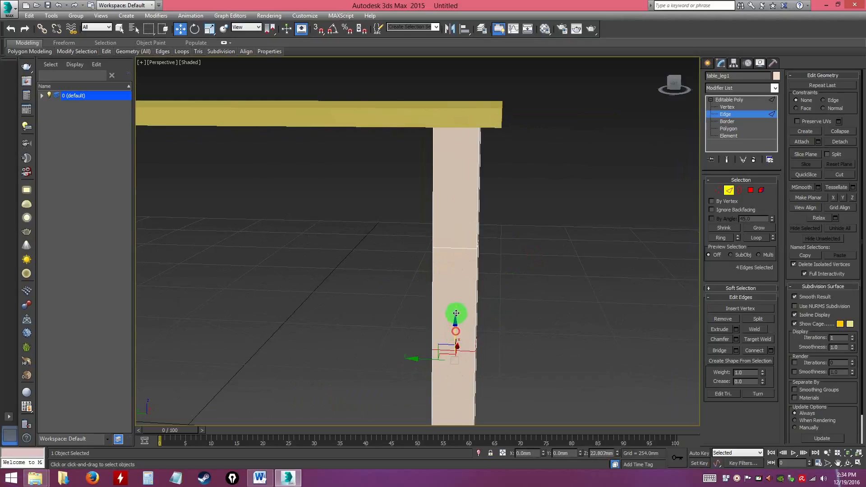
pyautogui.keyDown('alt'); pyautogui.moveTo(531, 317); pyautogui.dragTo(545, 301, button='middle'); pyautogui.keyUp('alt')
pyautogui.click(539, 311)
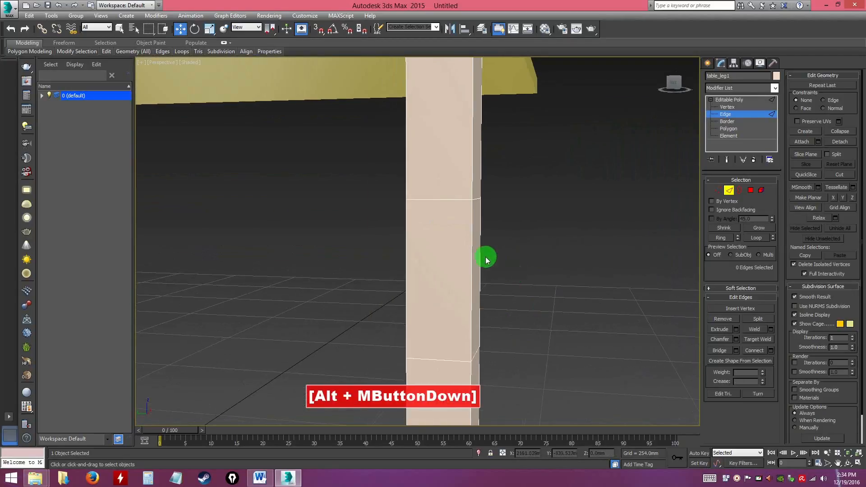
# - Select the upper and lower edge loops of table_leg1 together
pyautogui.doubleClick(434, 198)
pyautogui.click(532, 237)
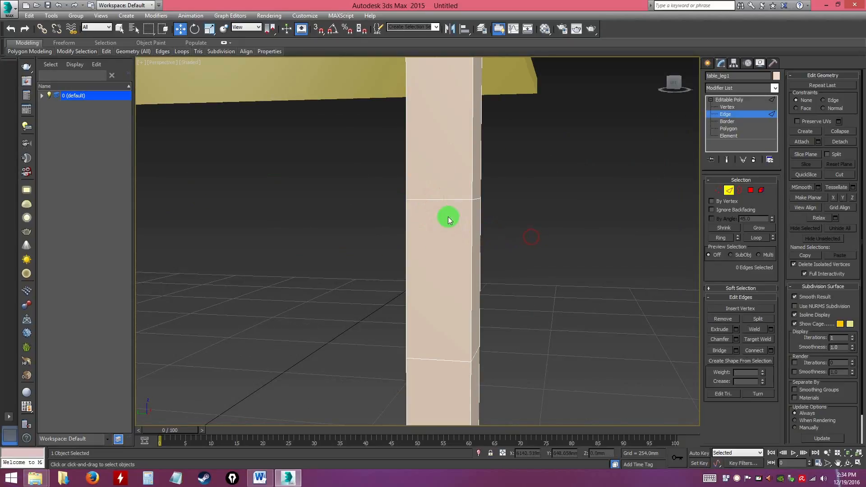
pyautogui.keyDown('ctrl'); pyautogui.doubleClick(434, 199); pyautogui.keyUp('ctrl')
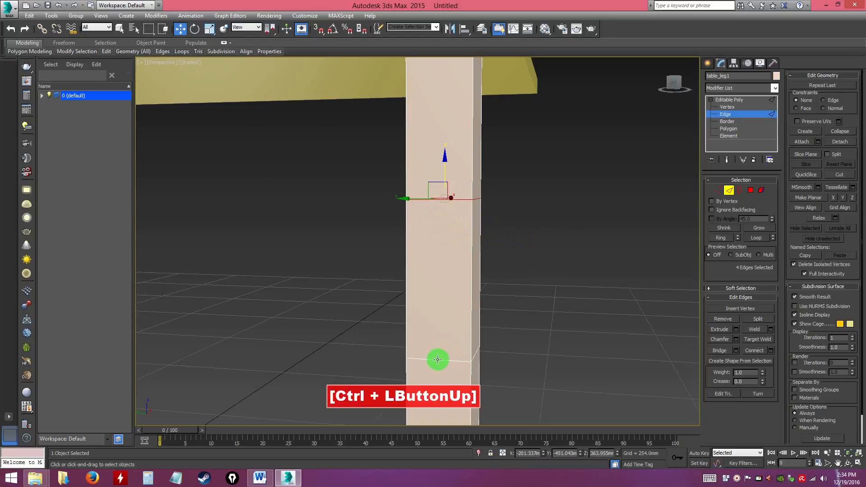
pyautogui.keyDown('alt'); pyautogui.moveTo(515, 331); pyautogui.dragTo(532, 354, button='middle'); pyautogui.keyUp('alt')
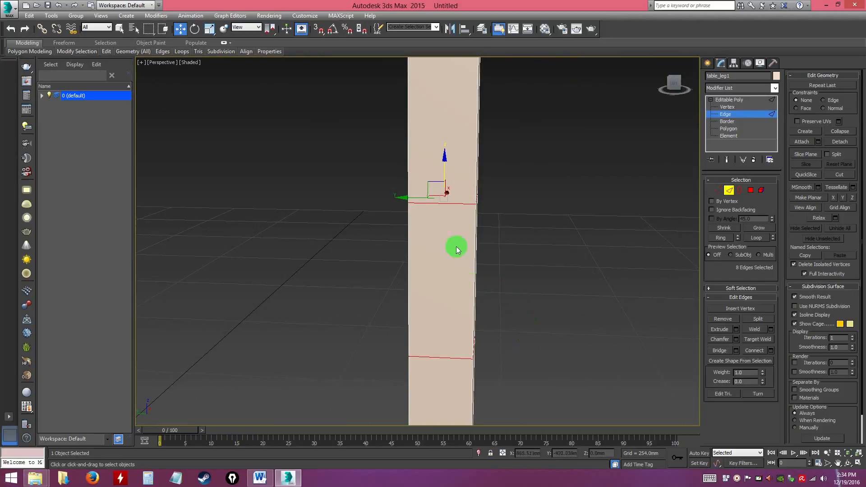
pyautogui.click(719, 341)
pyautogui.click(719, 341)
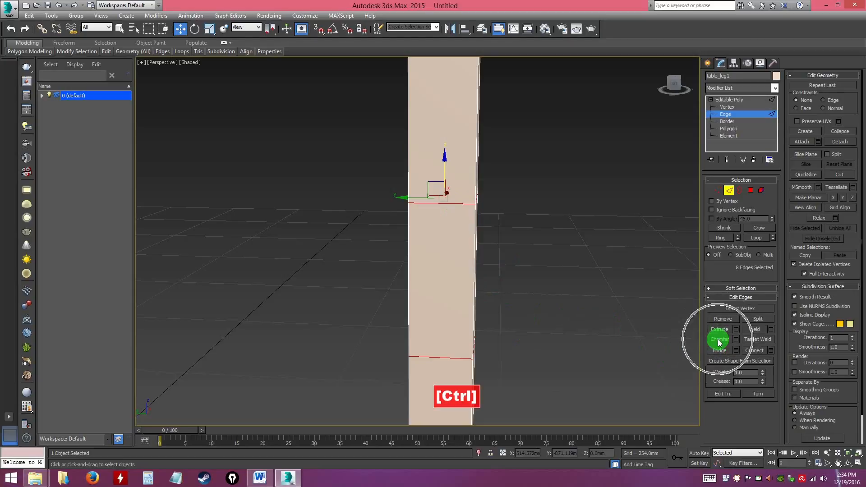
pyautogui.keyDown('ctrl'); pyautogui.click(730, 115); pyautogui.keyUp('ctrl')
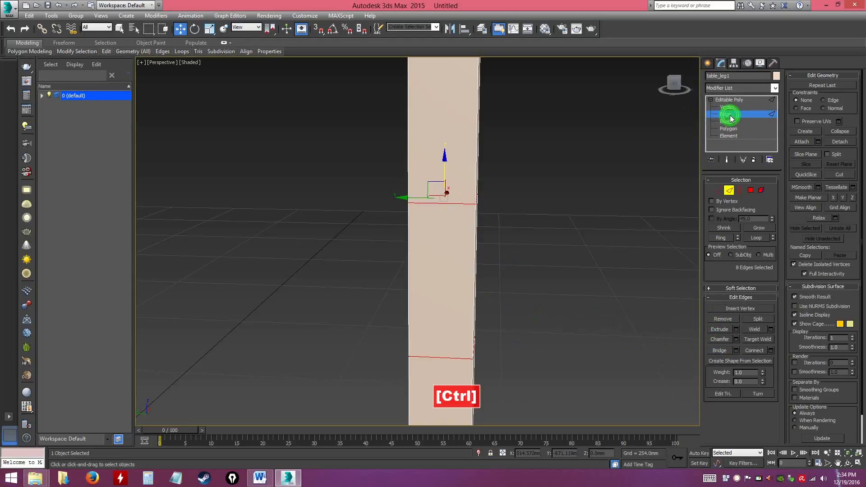
# - Chamfer the upper and lower edge loops of table_leg1 by 1.373 mm with one segment, then clear the selection
pyautogui.click(737, 342)
pyautogui.moveTo(429, 232); pyautogui.dragTo(533, 214)
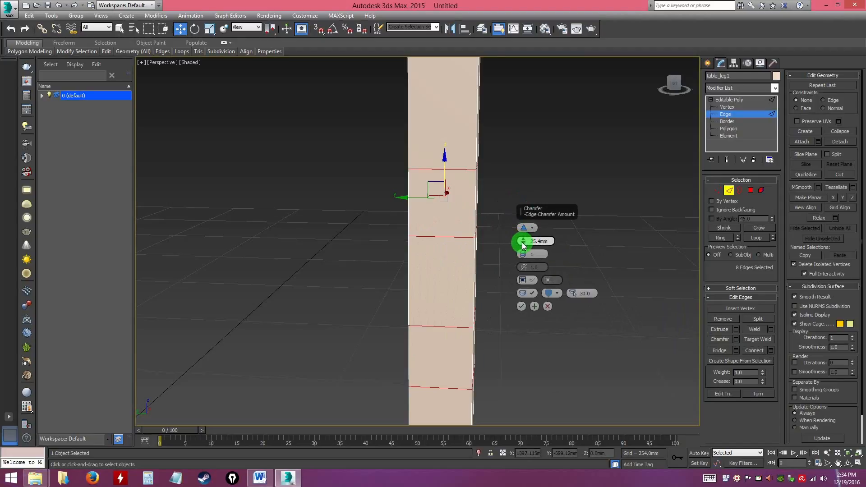
pyautogui.moveTo(522, 241); pyautogui.dragTo(523, 241)
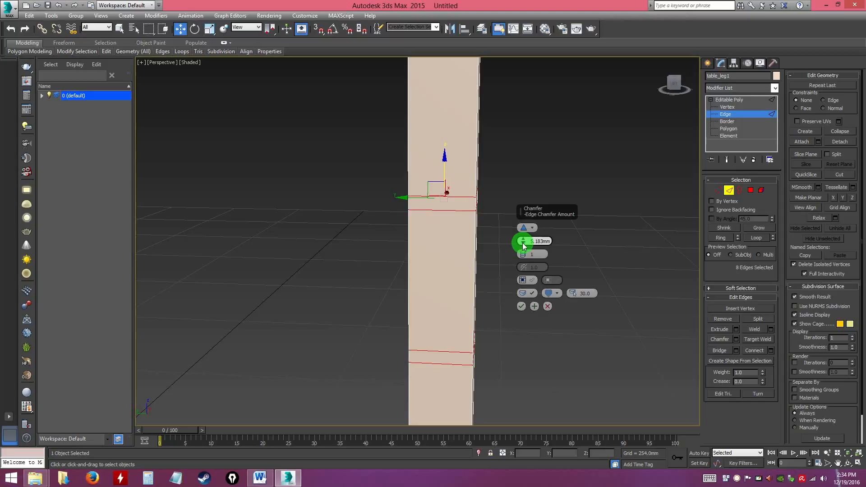
pyautogui.moveTo(523, 242); pyautogui.dragTo(523, 243)
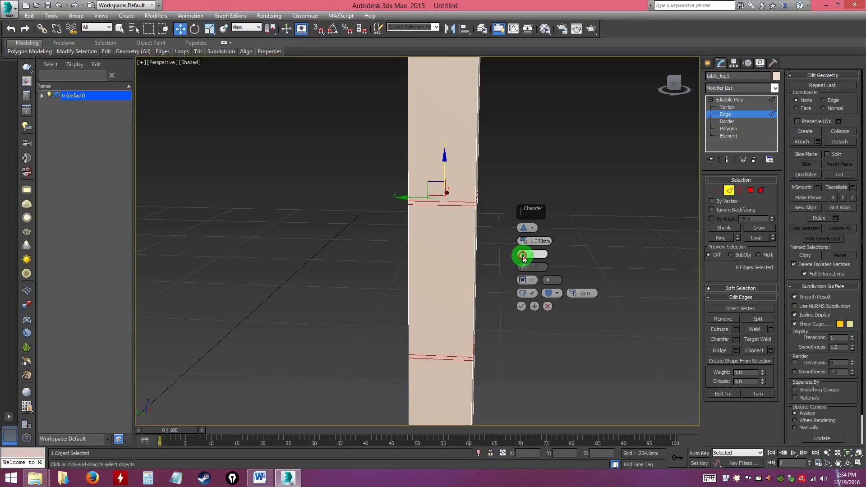
pyautogui.keyDown('ctrl'); pyautogui.click(521, 308); pyautogui.keyUp('ctrl')
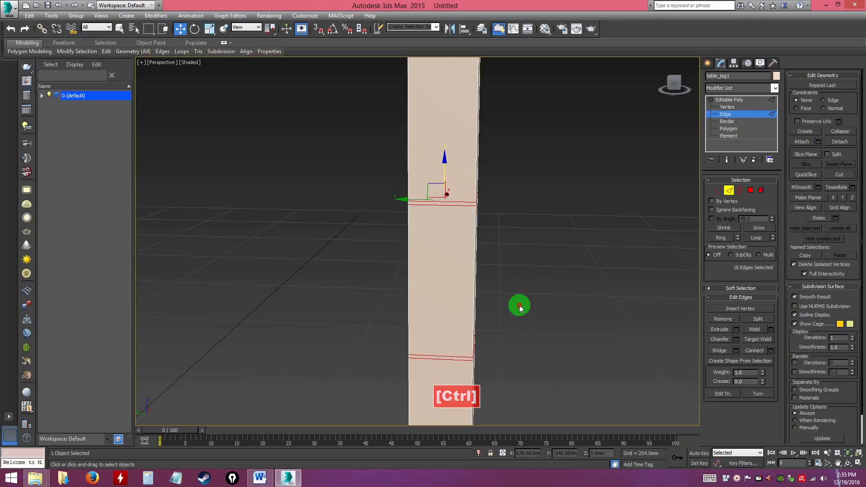
pyautogui.click(537, 289)
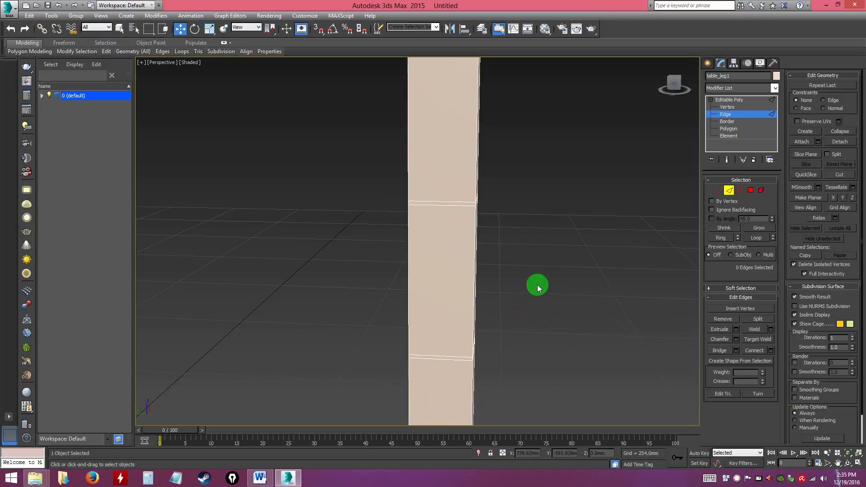
# - Scale the lower edge loop of the upper chamfer pair inward uniformly to form a step in the leg
pyautogui.moveTo(513, 300)
pyautogui.keyDown('alt'); pyautogui.mouseDown(button='middle')
pyautogui.moveTo(456, 302)
pyautogui.moveTo(506, 300)
pyautogui.mouseUp(button='middle'); pyautogui.keyUp('alt')
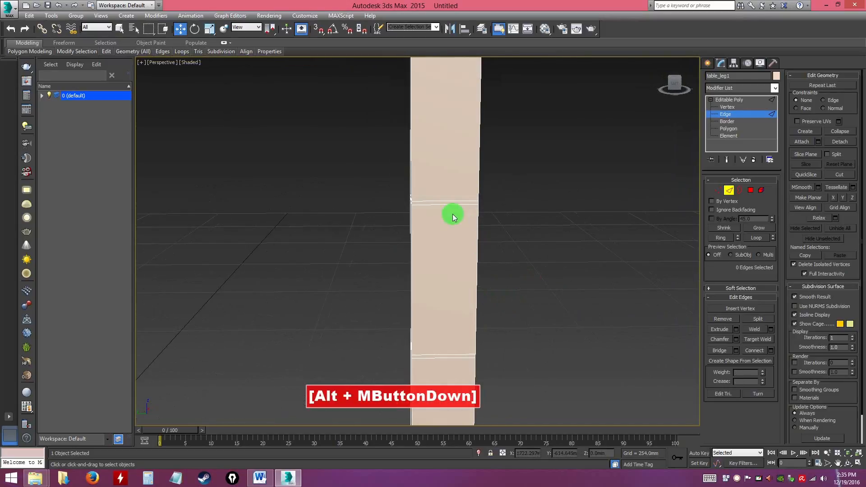
pyautogui.doubleClick(442, 205)
pyautogui.keyDown('alt'); pyautogui.moveTo(505, 249); pyautogui.dragTo(460, 252, button='middle'); pyautogui.keyUp('alt')
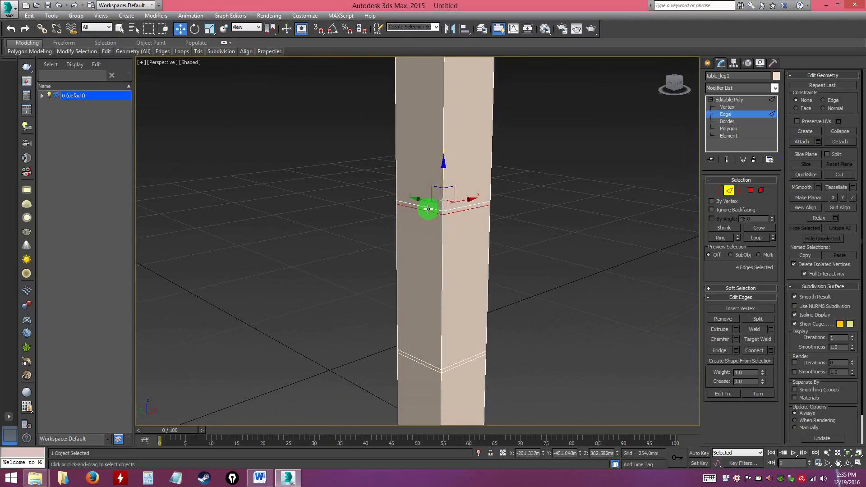
pyautogui.moveTo(457, 221)
pyautogui.keyDown('alt'); pyautogui.mouseDown(button='middle')
pyautogui.moveTo(510, 222)
pyautogui.moveTo(520, 246)
pyautogui.moveTo(470, 244)
pyautogui.moveTo(444, 230)
pyautogui.mouseUp(button='middle'); pyautogui.keyUp('alt')
pyautogui.press('r')
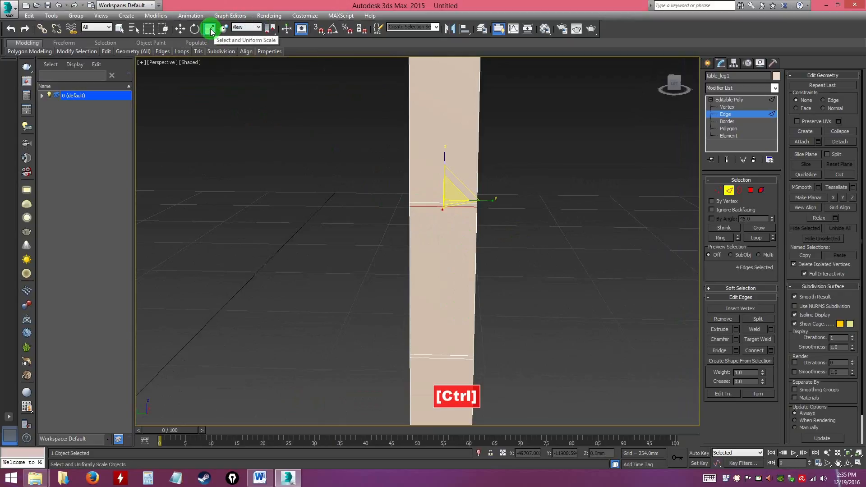
pyautogui.keyDown('alt'); pyautogui.moveTo(482, 226); pyautogui.dragTo(441, 196, button='middle'); pyautogui.keyUp('alt')
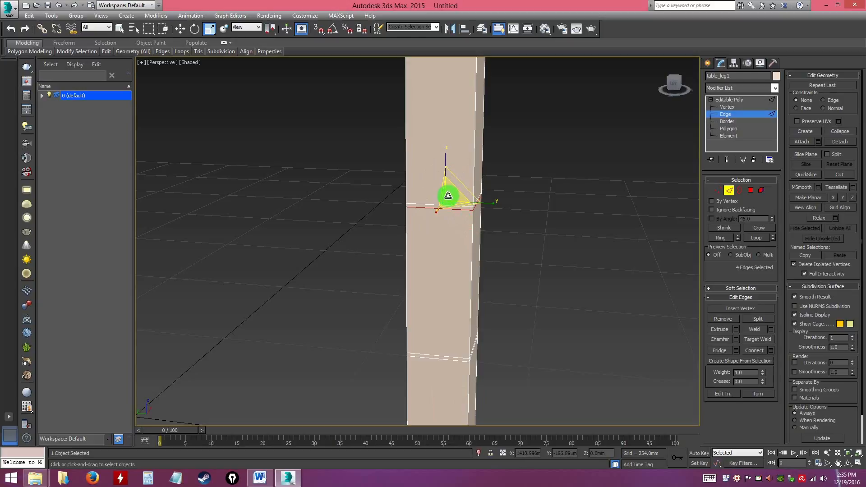
pyautogui.moveTo(448, 195); pyautogui.dragTo(434, 202)
pyautogui.keyDown('alt'); pyautogui.moveTo(451, 207); pyautogui.dragTo(471, 207, button='middle'); pyautogui.keyUp('alt')
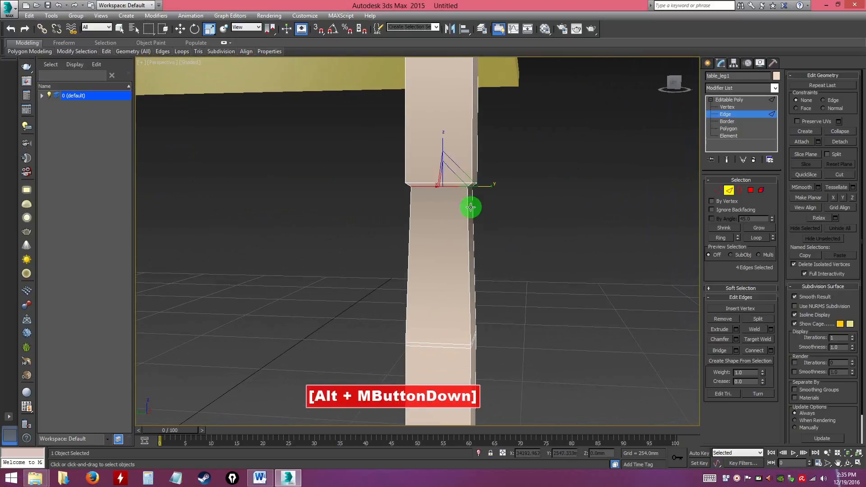
# - Scale the upper edge loop of the lower chamfer pair inward to narrow the middle section, then clear the selection
pyautogui.doubleClick(458, 344)
pyautogui.moveTo(445, 330)
pyautogui.mouseDown()
pyautogui.moveTo(451, 361)
pyautogui.moveTo(453, 344)
pyautogui.mouseUp()
pyautogui.click(555, 292)
# - Scale the four vertices at the foot of table_leg1 inward to taper the leg's lower section, then deselect them
pyautogui.keyDown('alt'); pyautogui.moveTo(532, 289); pyautogui.dragTo(577, 294, button='middle'); pyautogui.keyUp('alt')
pyautogui.keyDown('alt'); pyautogui.moveTo(523, 277); pyautogui.dragTo(554, 180, button='middle'); pyautogui.keyUp('alt')
pyautogui.click(727, 107)
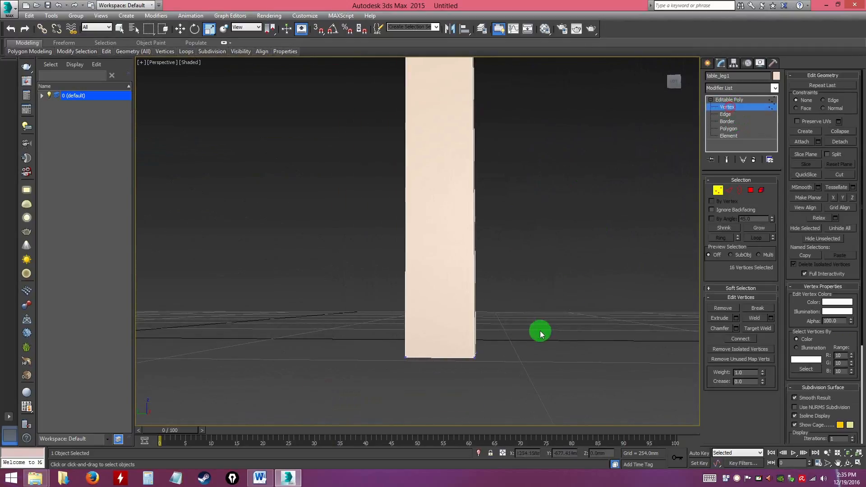
pyautogui.moveTo(377, 304); pyautogui.dragTo(563, 410)
pyautogui.keyDown('alt'); pyautogui.moveTo(562, 410); pyautogui.dragTo(451, 347, button='middle'); pyautogui.keyUp('alt')
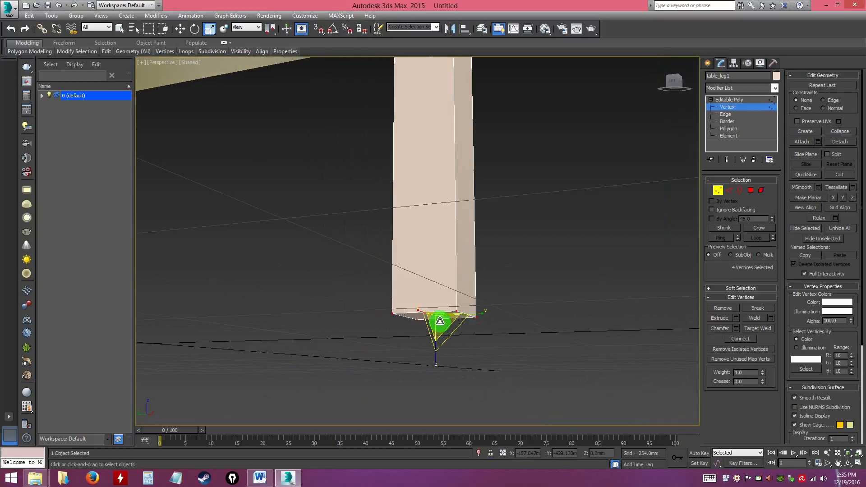
pyautogui.moveTo(440, 321); pyautogui.dragTo(437, 333)
pyautogui.click(496, 336)
pyautogui.keyDown('alt'); pyautogui.moveTo(496, 336); pyautogui.dragTo(519, 316, button='middle'); pyautogui.keyUp('alt')
# - Leave sub-object editing, deselect table_leg1 and inspect the stepped, tapered shape of the leg
pyautogui.click(725, 115)
pyautogui.keyDown('alt'); pyautogui.moveTo(530, 233); pyautogui.dragTo(530, 223, button='middle'); pyautogui.keyUp('alt')
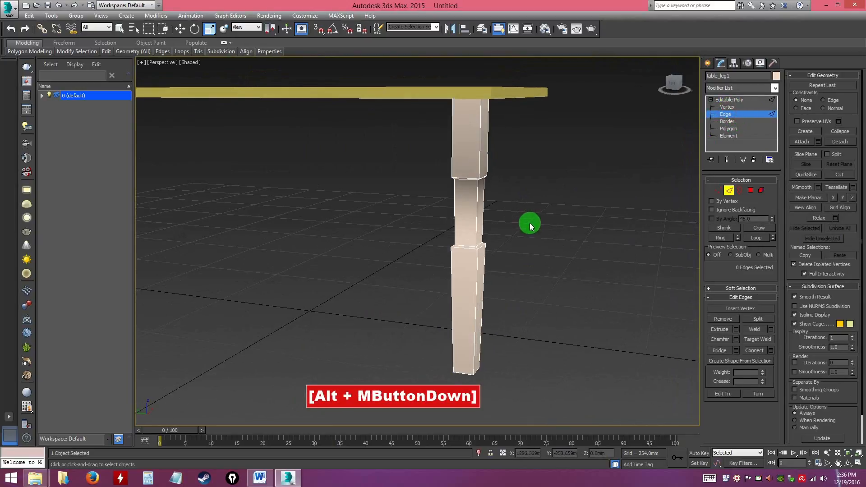
pyautogui.click(729, 100)
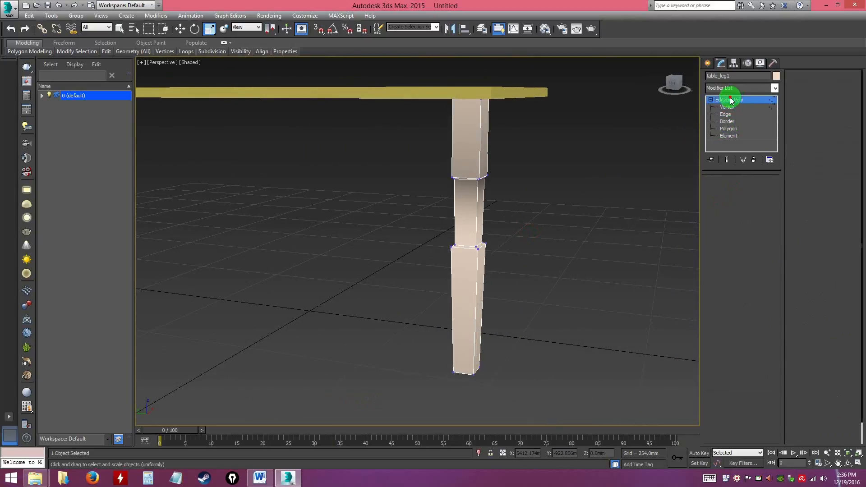
pyautogui.click(556, 253)
pyautogui.keyDown('alt'); pyautogui.moveTo(529, 306); pyautogui.dragTo(432, 128, button='middle'); pyautogui.keyUp('alt')
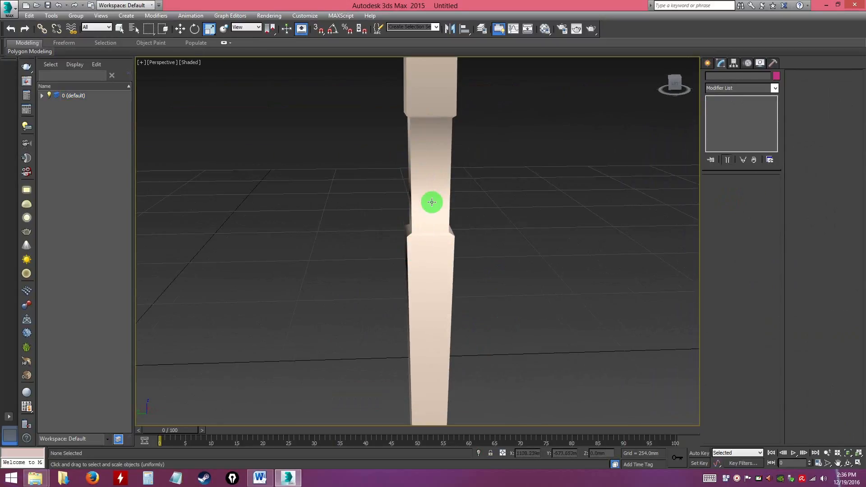
# - Select the four edge loops bordering the upper and lower steps of table_leg1 together
pyautogui.click(429, 218)
pyautogui.keyDown('alt'); pyautogui.moveTo(432, 167); pyautogui.dragTo(431, 206, button='middle'); pyautogui.keyUp('alt')
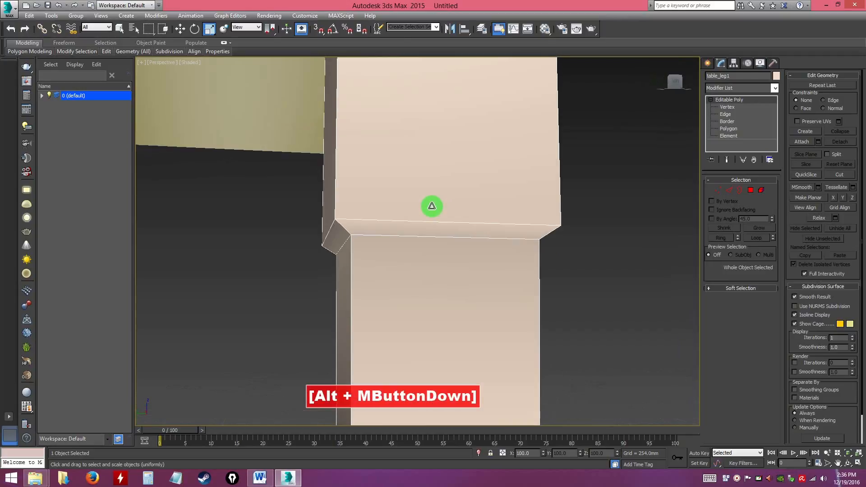
pyautogui.keyDown('alt'); pyautogui.moveTo(435, 247); pyautogui.dragTo(709, 150, button='middle'); pyautogui.keyUp('alt')
pyautogui.click(725, 114)
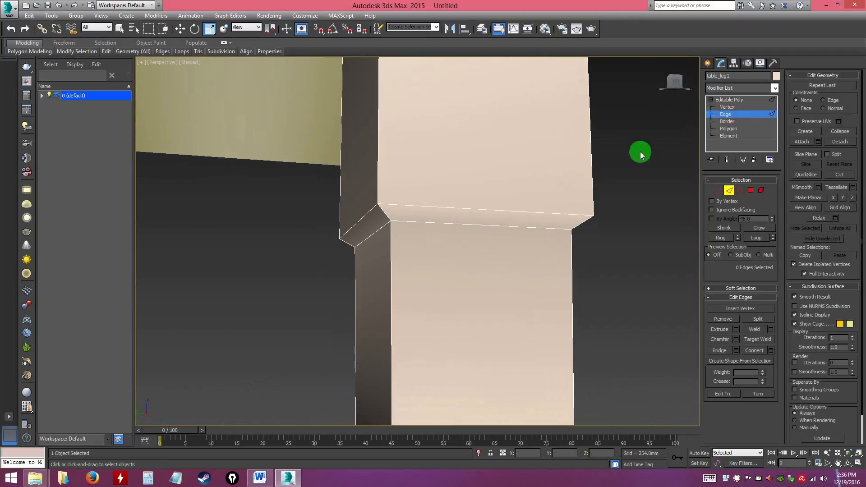
pyautogui.doubleClick(445, 207)
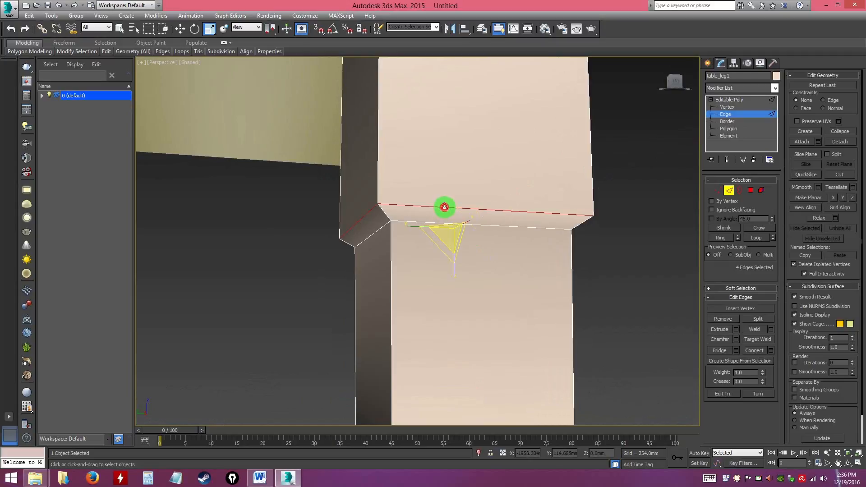
pyautogui.keyDown('ctrl'); pyautogui.doubleClick(496, 226); pyautogui.keyUp('ctrl')
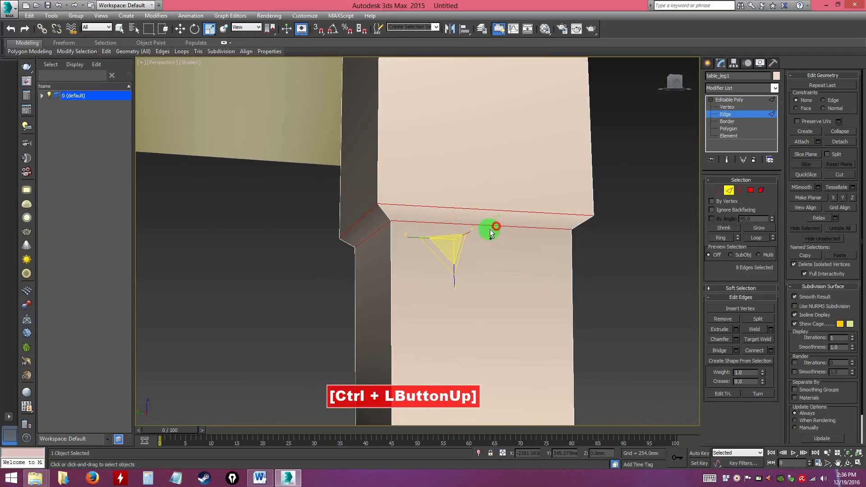
pyautogui.keyDown('alt'); pyautogui.moveTo(495, 313); pyautogui.dragTo(498, 119, button='middle'); pyautogui.keyUp('alt')
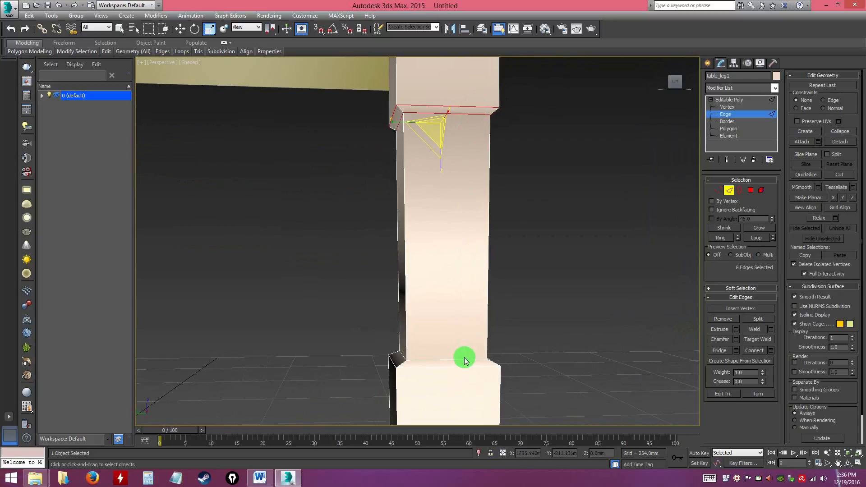
pyautogui.keyDown('ctrl'); pyautogui.click(447, 360); pyautogui.keyUp('ctrl')
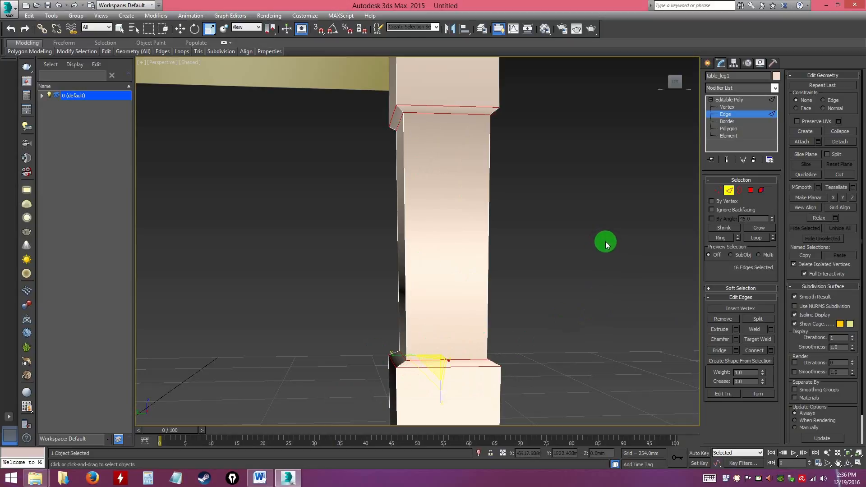
# - Chamfer the four step edge loops by 0.508 mm with 2 segments, then clear the selection
pyautogui.click(736, 339)
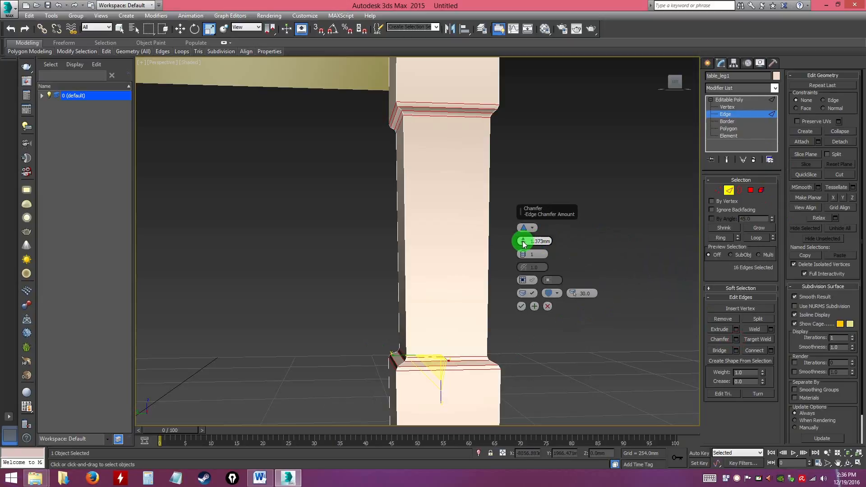
pyautogui.moveTo(525, 243); pyautogui.dragTo(525, 245)
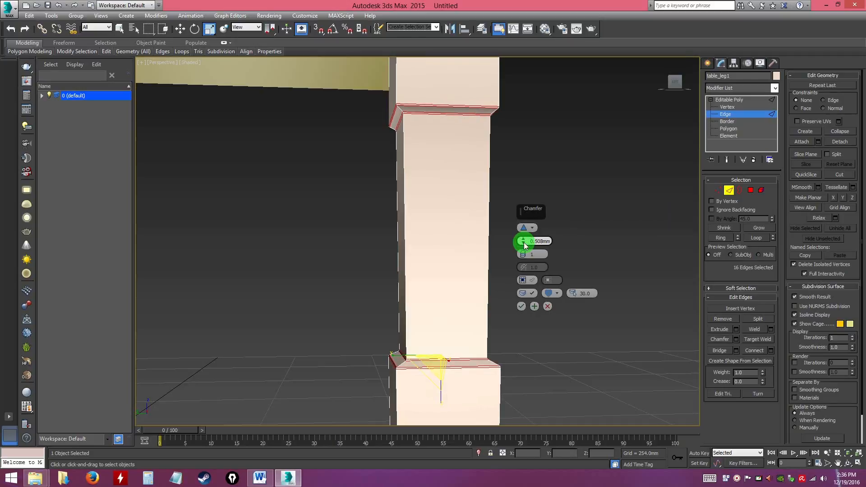
pyautogui.moveTo(523, 239); pyautogui.dragTo(525, 245)
pyautogui.click(526, 255)
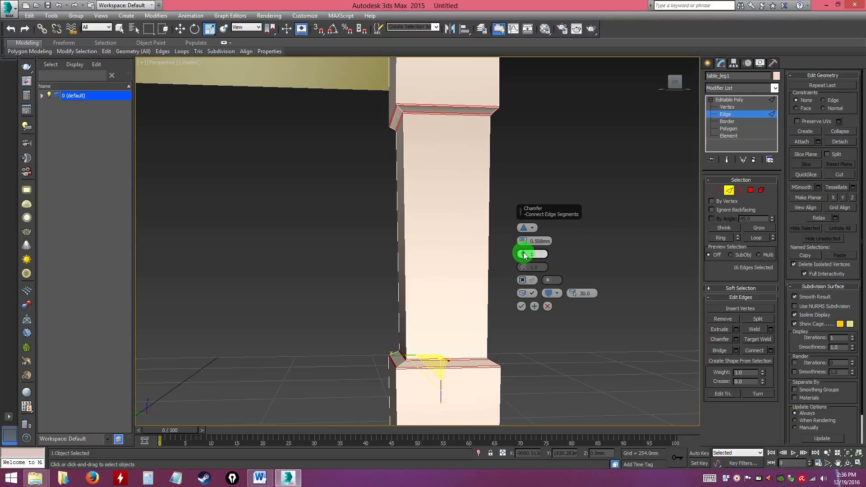
pyautogui.moveTo(523, 255); pyautogui.dragTo(523, 255)
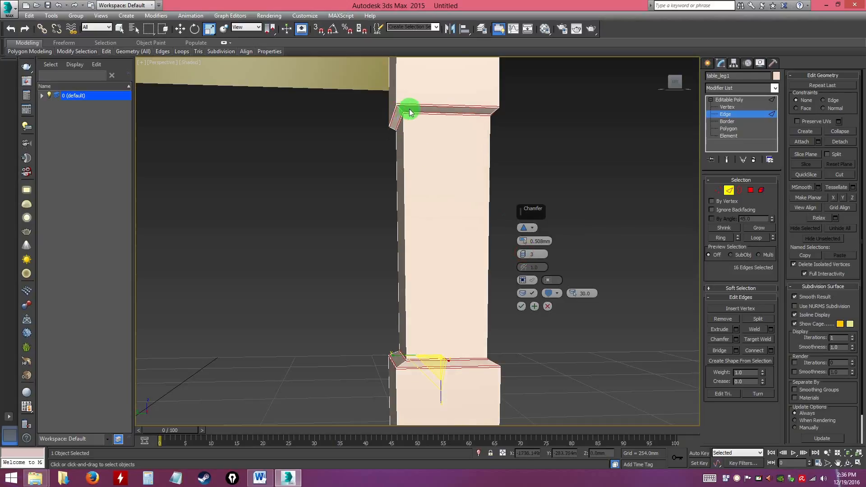
pyautogui.click(523, 256)
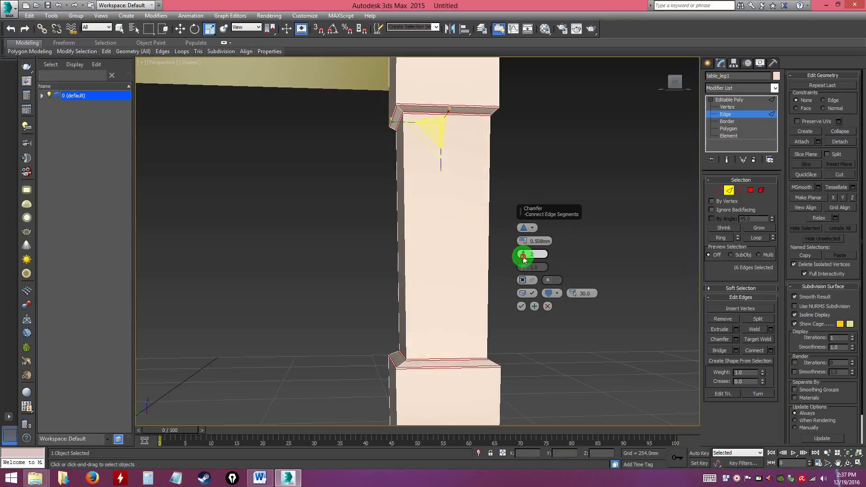
pyautogui.click(521, 310)
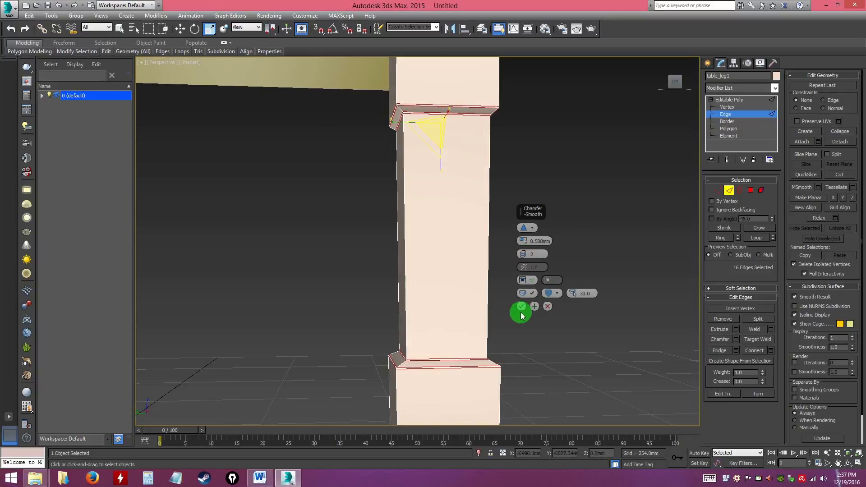
pyautogui.click(550, 258)
# - Examine the chamfered steps of table_leg1 up close, both in sub-object mode and with the leg deselected
pyautogui.keyDown('alt'); pyautogui.moveTo(503, 207); pyautogui.dragTo(510, 327, button='middle'); pyautogui.keyUp('alt')
pyautogui.scroll(5, 511, 327)
pyautogui.keyDown('alt'); pyautogui.moveTo(402, 194); pyautogui.dragTo(444, 287, button='middle'); pyautogui.keyUp('alt')
pyautogui.keyDown('alt'); pyautogui.moveTo(387, 224); pyautogui.dragTo(363, 231, button='middle'); pyautogui.keyUp('alt')
pyautogui.keyDown('alt'); pyautogui.moveTo(418, 303); pyautogui.dragTo(422, 301, button='middle'); pyautogui.keyUp('alt')
pyautogui.click(728, 107)
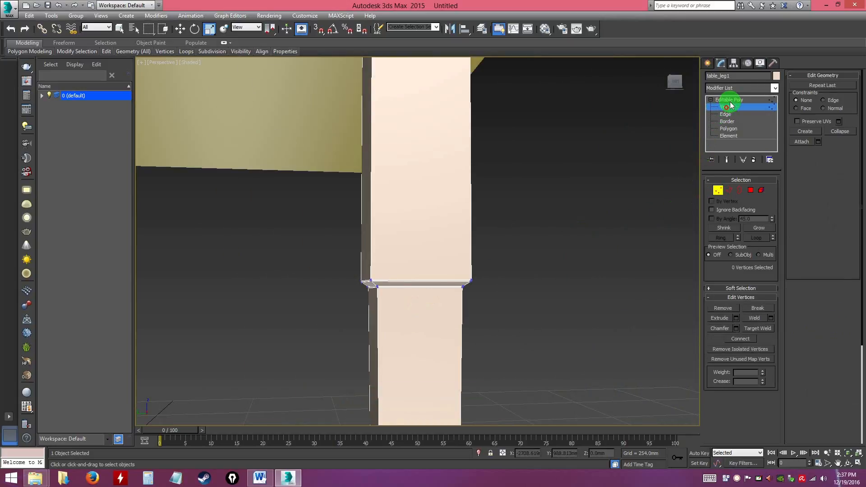
pyautogui.click(731, 106)
pyautogui.click(612, 208)
pyautogui.keyDown('alt'); pyautogui.moveTo(599, 262); pyautogui.dragTo(491, 242, button='middle'); pyautogui.keyUp('alt')
pyautogui.scroll(4, 482, 243)
pyautogui.scroll(-3, 481, 246)
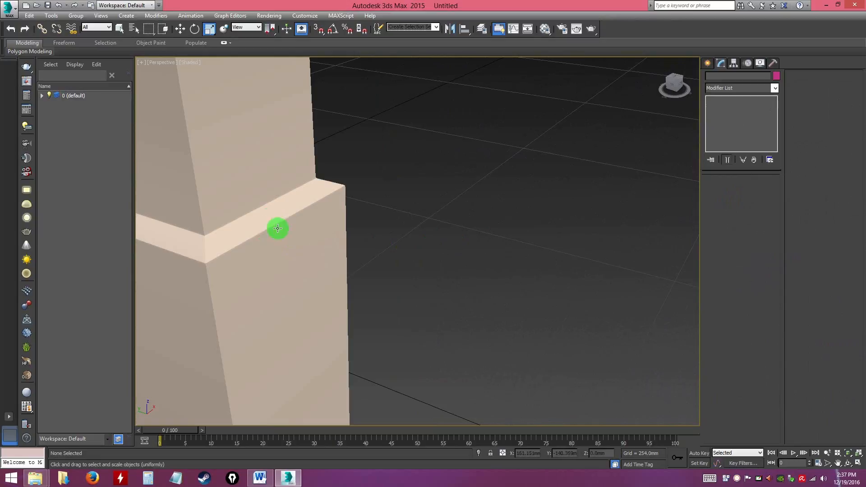
pyautogui.keyDown('alt'); pyautogui.moveTo(413, 252); pyautogui.dragTo(463, 214, button='middle'); pyautogui.keyUp('alt')
# - Select table_leg1 again and return its Editable Poly to whole-object level
pyautogui.click(462, 214)
pyautogui.keyDown('alt'); pyautogui.moveTo(512, 233); pyautogui.dragTo(540, 263, button='middle'); pyautogui.keyUp('alt')
pyautogui.click(734, 107)
pyautogui.click(730, 98)
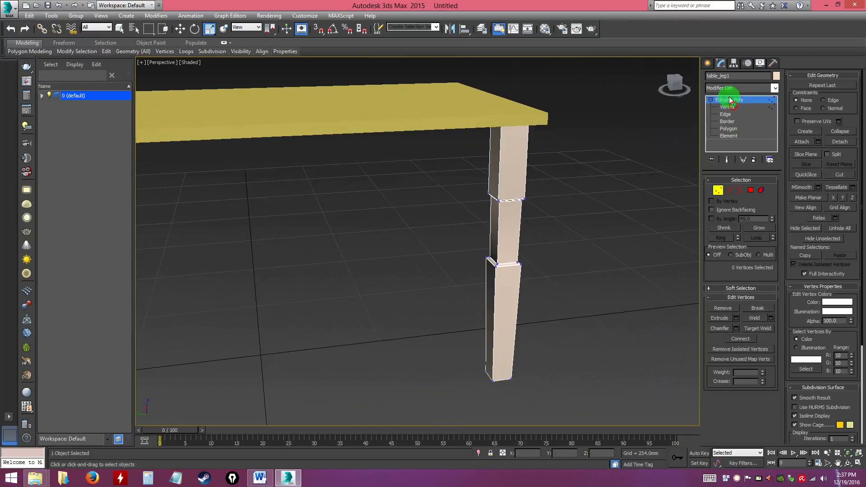
pyautogui.click(722, 109)
pyautogui.click(728, 100)
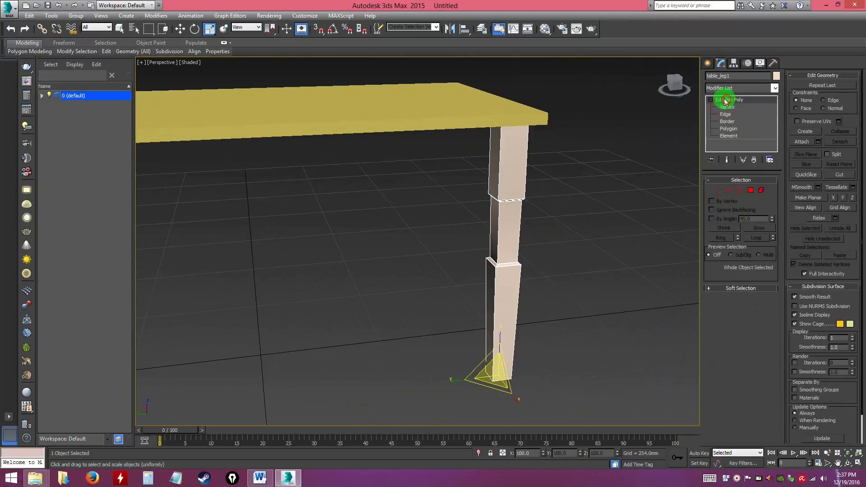
pyautogui.press('ctrl')
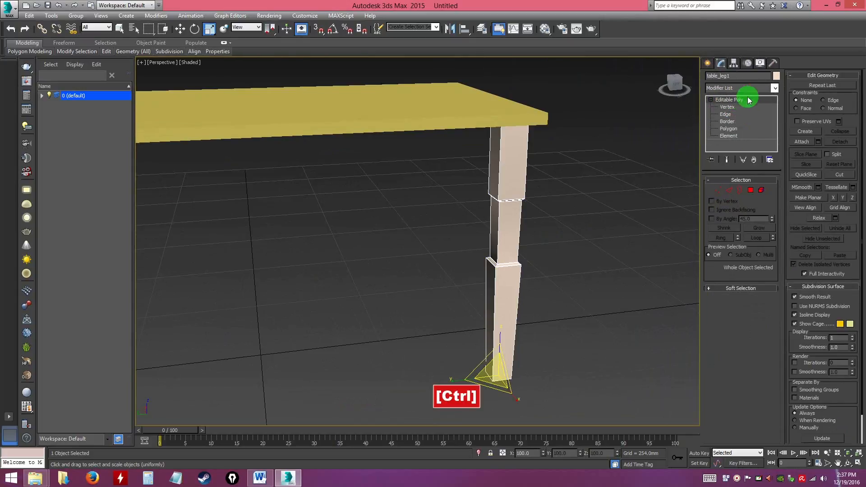
# - Add a Smooth modifier to table_leg1 above the Editable Poly and look at the leg's upper part
pyautogui.click(774, 90)
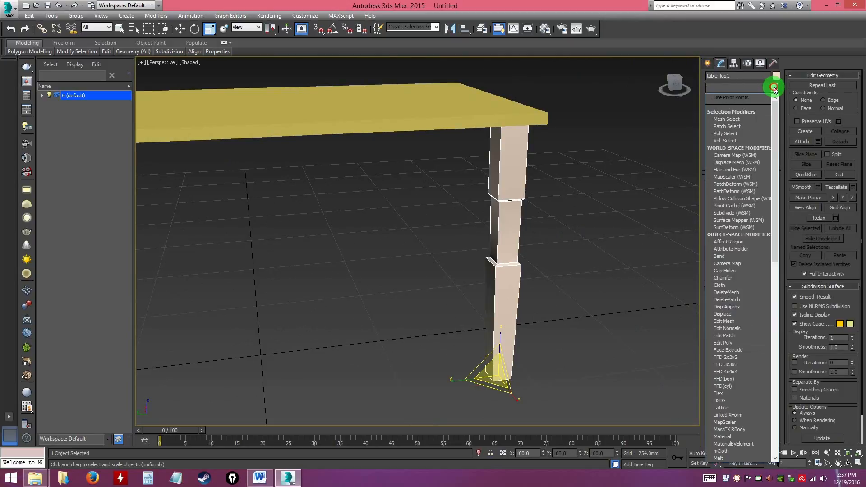
pyautogui.moveTo(773, 107); pyautogui.dragTo(721, 419)
pyautogui.press('ctrl')
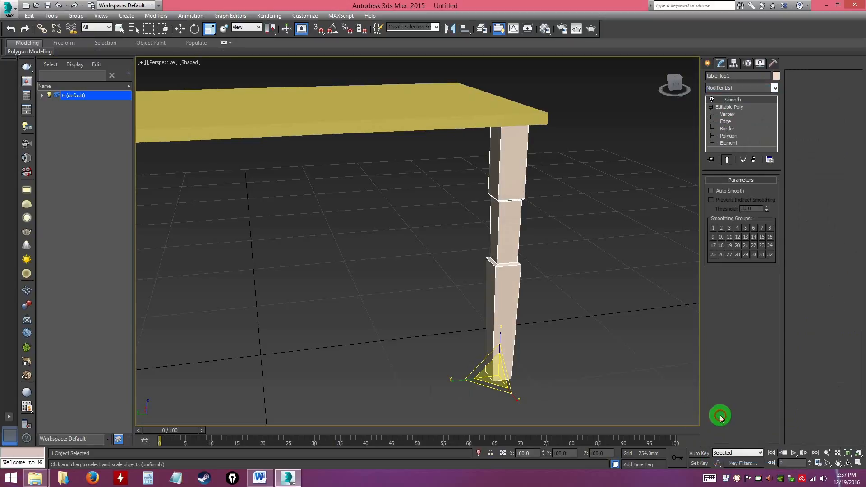
pyautogui.click(732, 108)
pyautogui.click(728, 101)
pyautogui.keyDown('alt'); pyautogui.moveTo(569, 196); pyautogui.dragTo(611, 198, button='middle'); pyautogui.keyUp('alt')
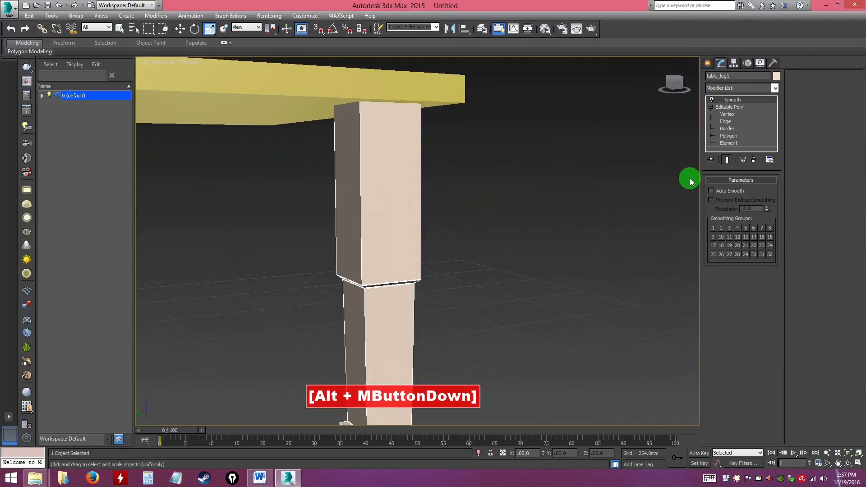
# - Turn on Auto Smooth in table_leg1's Smooth modifier and look at the upper step up close
pyautogui.click(712, 192)
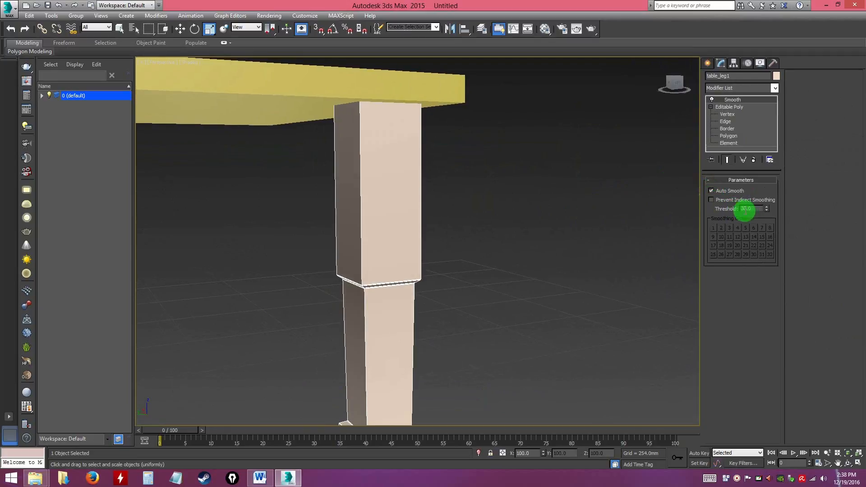
pyautogui.keyDown('alt'); pyautogui.moveTo(483, 207); pyautogui.dragTo(493, 174, button='middle'); pyautogui.keyUp('alt')
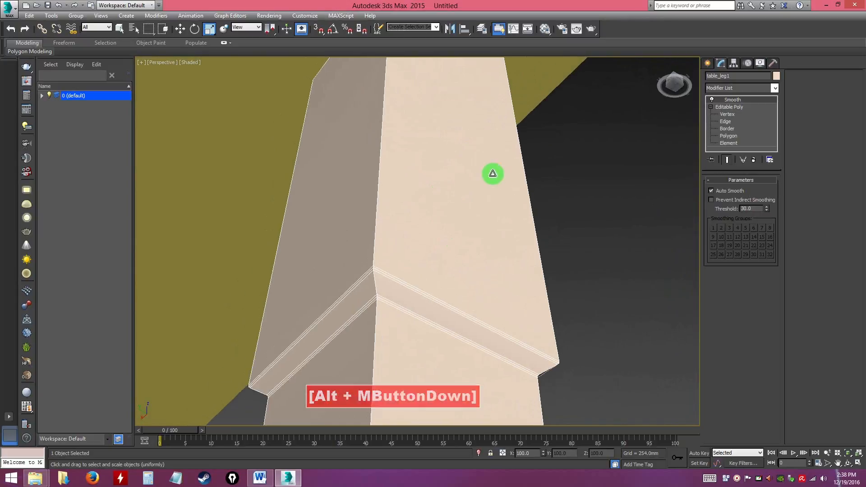
# - Select a single horizontal edge on the leg's upper step at the Editable Poly's Edge level
pyautogui.click(724, 115)
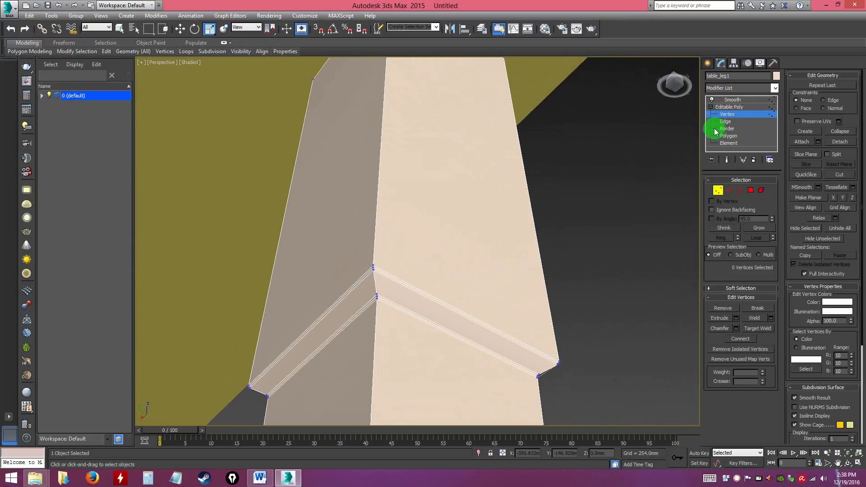
pyautogui.click(725, 121)
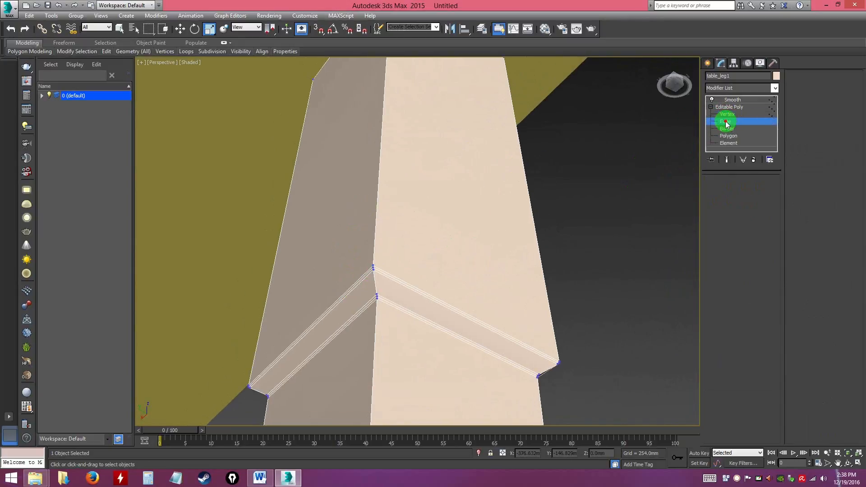
pyautogui.click(359, 278)
pyautogui.click(383, 273)
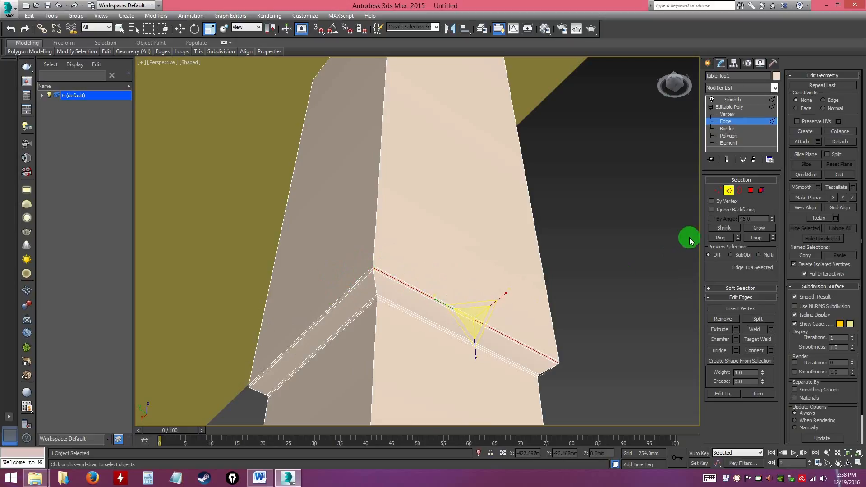
# - Return to the Smooth modifier, set its Auto Smooth threshold to 45, and view the leg's shading
pyautogui.click(733, 99)
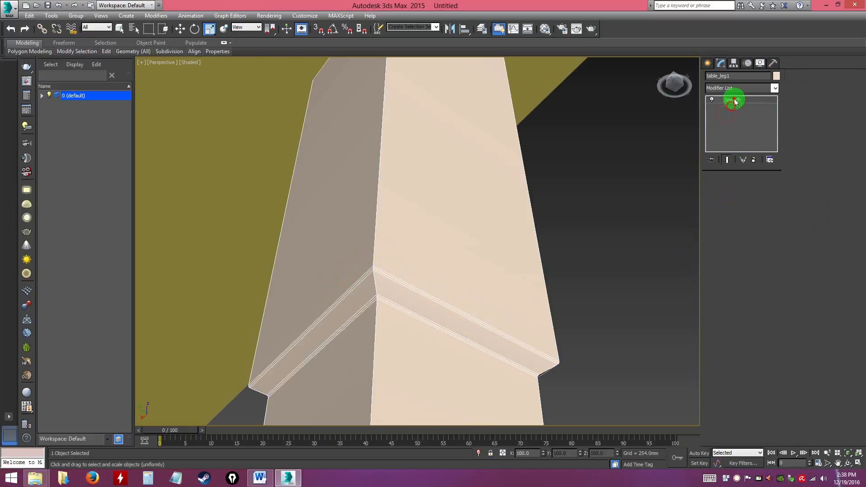
pyautogui.doubleClick(755, 208)
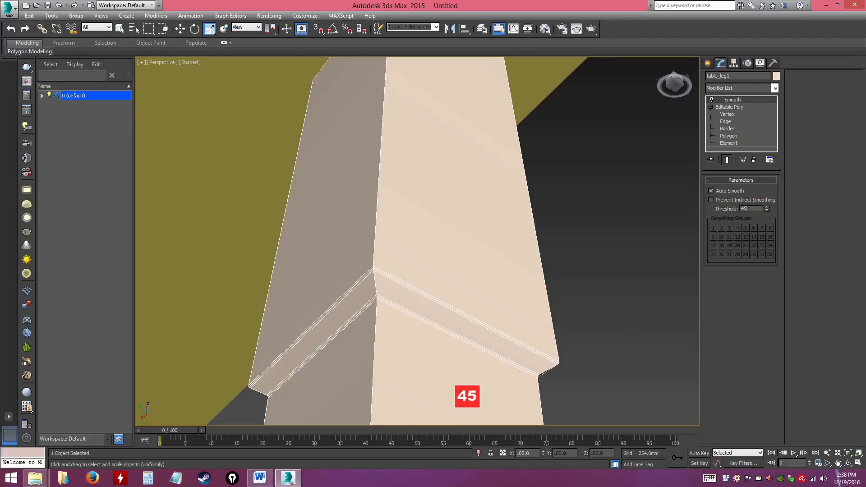
pyautogui.press('Return')
pyautogui.keyDown('alt'); pyautogui.moveTo(549, 262); pyautogui.dragTo(564, 241, button='middle'); pyautogui.keyUp('alt')
pyautogui.keyDown('alt'); pyautogui.scroll(2, 494, 197); pyautogui.keyUp('alt')
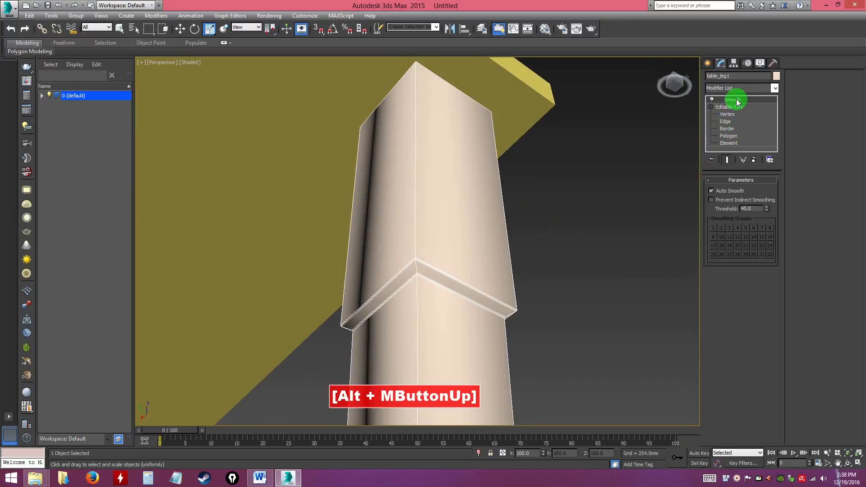
# - Examine the smoothed shading of table_leg1 from several angles, with the leg deselected and selected
pyautogui.click(648, 187)
pyautogui.keyDown('alt'); pyautogui.moveTo(538, 212); pyautogui.dragTo(516, 240, button='middle'); pyautogui.keyUp('alt')
pyautogui.click(533, 199)
pyautogui.press('z')
pyautogui.click(394, 213)
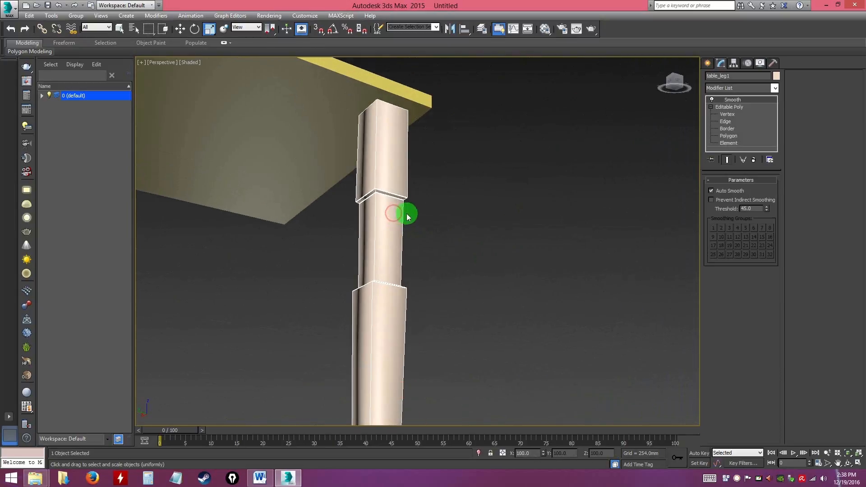
pyautogui.press('z')
pyautogui.keyDown('alt'); pyautogui.moveTo(481, 228); pyautogui.dragTo(489, 315, button='middle'); pyautogui.keyUp('alt')
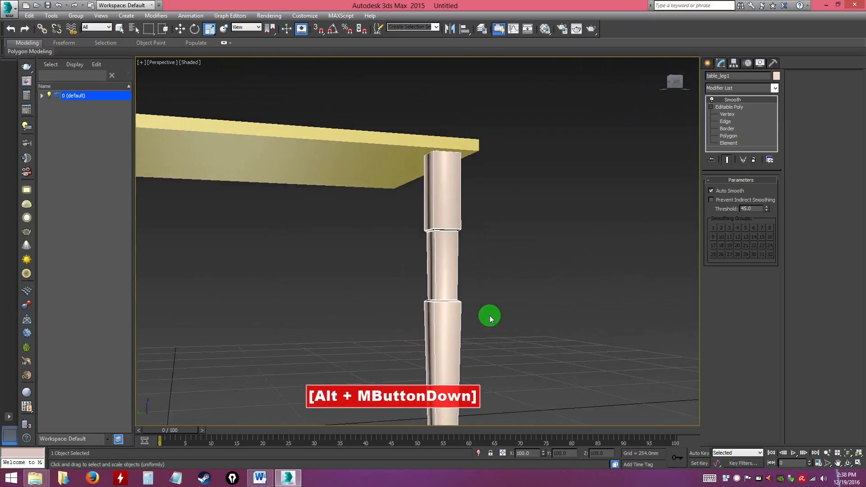
pyautogui.scroll(5, 489, 315)
pyautogui.keyDown('alt'); pyautogui.moveTo(460, 220); pyautogui.dragTo(527, 243, button='middle'); pyautogui.keyUp('alt')
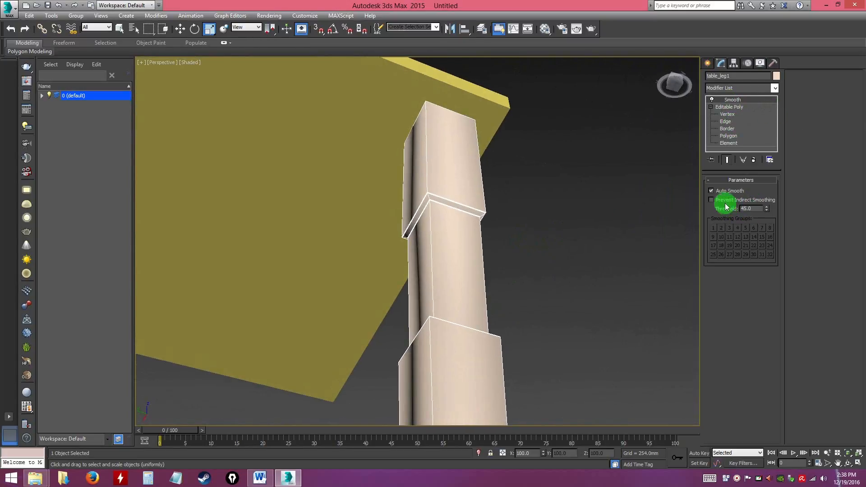
# - Try Prevent Indirect Smoothing, then set the Auto Smooth threshold to 30 and inspect the leg deselected
pyautogui.click(711, 200)
pyautogui.click(712, 199)
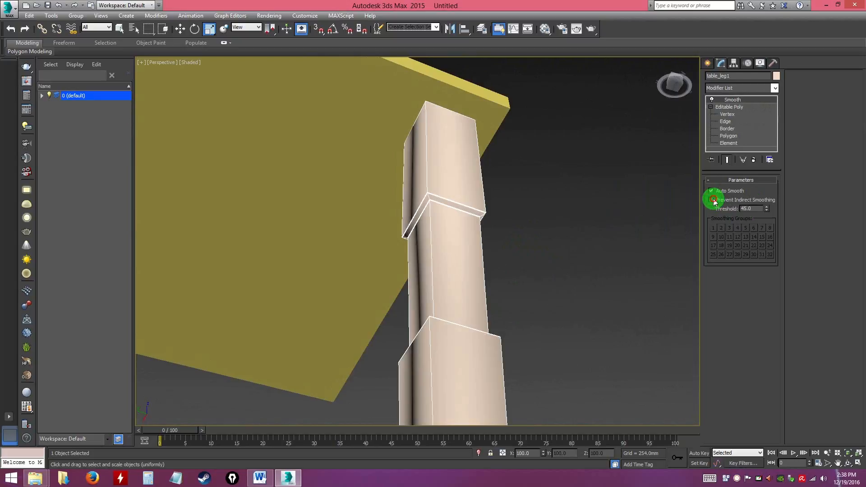
pyautogui.moveTo(762, 209); pyautogui.dragTo(717, 212)
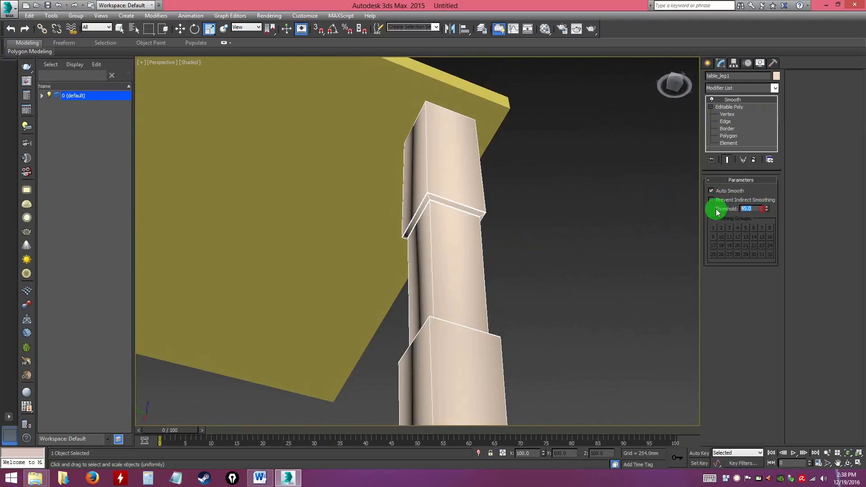
pyautogui.write('30')
pyautogui.press('Return')
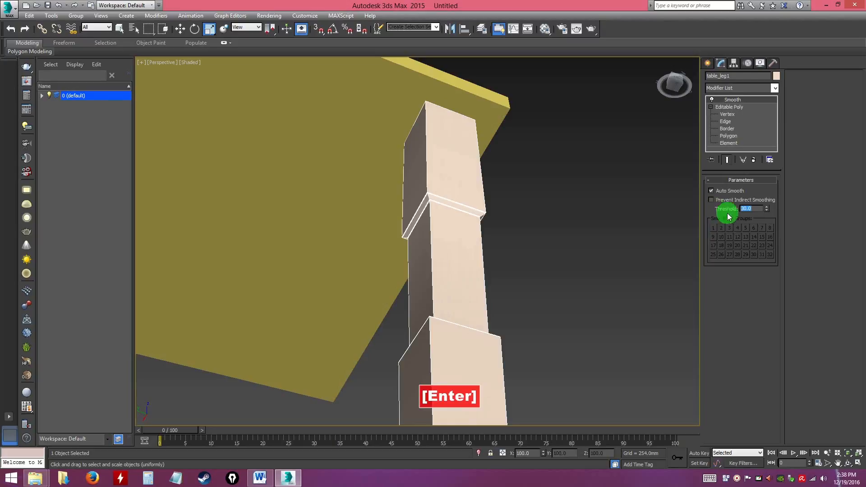
pyautogui.click(514, 229)
pyautogui.keyDown('alt'); pyautogui.moveTo(514, 228); pyautogui.dragTo(432, 327, button='middle'); pyautogui.keyUp('alt')
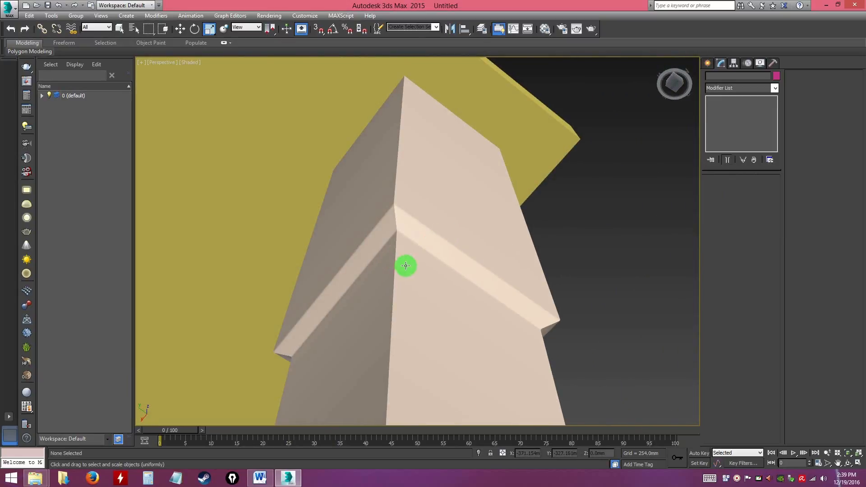
pyautogui.keyDown('alt'); pyautogui.moveTo(435, 242); pyautogui.dragTo(527, 332, button='middle'); pyautogui.keyUp('alt')
# - Reselect table_leg1, set its Auto Smooth threshold to 45, and inspect the upper step with the leg deselected
pyautogui.click(480, 263)
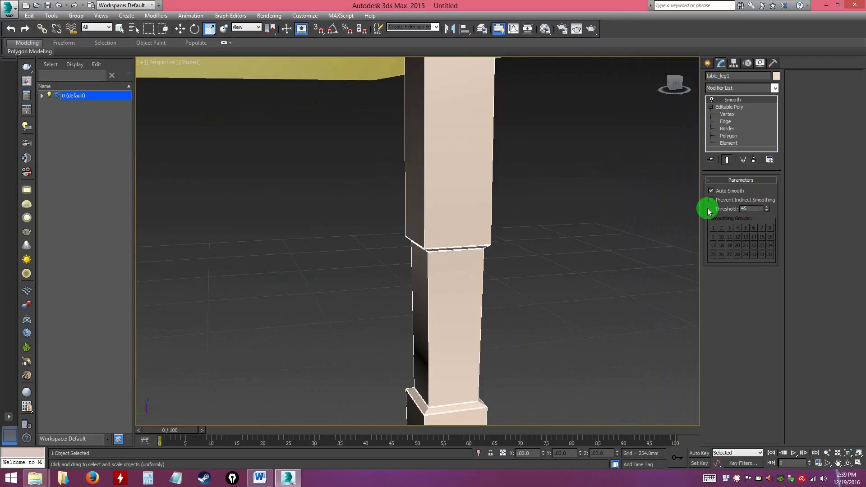
pyautogui.press('BackSpace')
pyautogui.write('5')
pyautogui.press('Return')
pyautogui.click(592, 230)
pyautogui.keyDown('alt'); pyautogui.moveTo(592, 231); pyautogui.dragTo(539, 194, button='middle'); pyautogui.keyUp('alt')
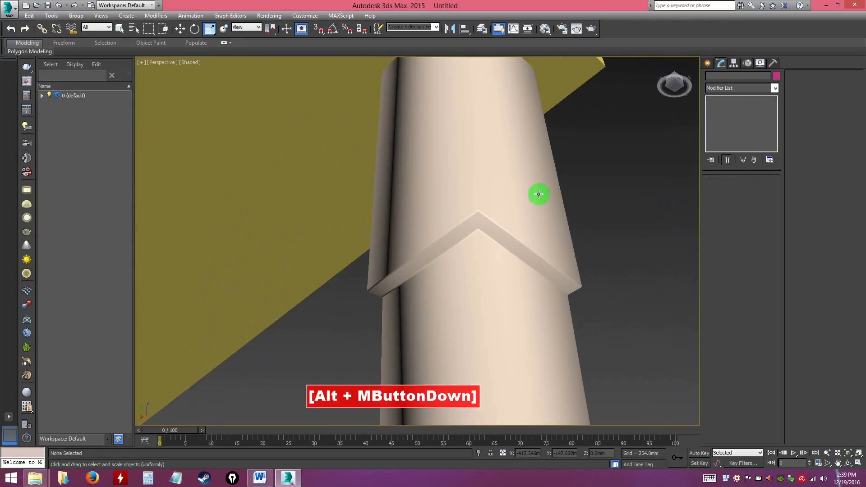
pyautogui.keyDown('alt'); pyautogui.moveTo(472, 161); pyautogui.dragTo(441, 180, button='middle'); pyautogui.keyUp('alt')
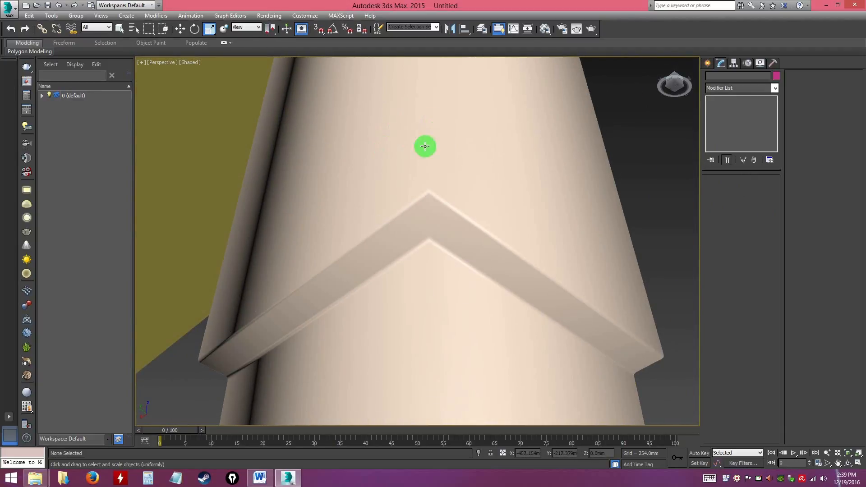
pyautogui.keyDown('alt'); pyautogui.scroll(-5, 462, 176); pyautogui.keyUp('alt')
pyautogui.keyDown('alt'); pyautogui.moveTo(462, 176); pyautogui.dragTo(528, 235, button='middle'); pyautogui.keyUp('alt')
# - Select the four vertical corner edge loops of table_leg1 at the Editable Poly's Edge level
pyautogui.click(477, 214)
pyautogui.scroll(3, 528, 235)
pyautogui.keyDown('alt'); pyautogui.moveTo(527, 193); pyautogui.dragTo(539, 172, button='middle'); pyautogui.keyUp('alt')
pyautogui.click(726, 128)
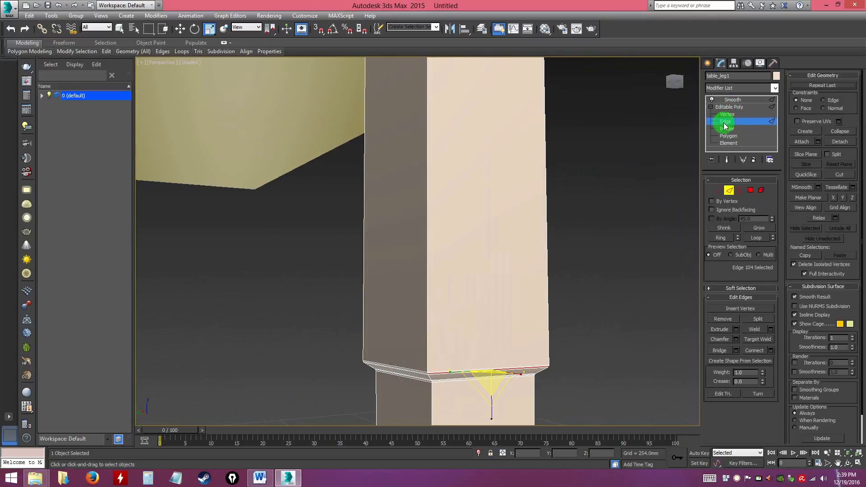
pyautogui.keyDown('alt'); pyautogui.moveTo(542, 226); pyautogui.dragTo(510, 168, button='middle'); pyautogui.keyUp('alt')
pyautogui.doubleClick(501, 157)
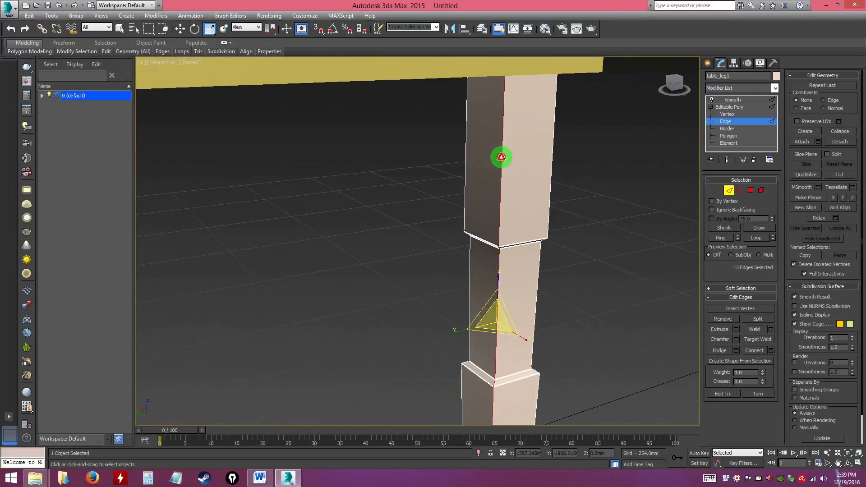
pyautogui.keyDown('ctrl'); pyautogui.doubleClick(464, 174); pyautogui.keyUp('ctrl')
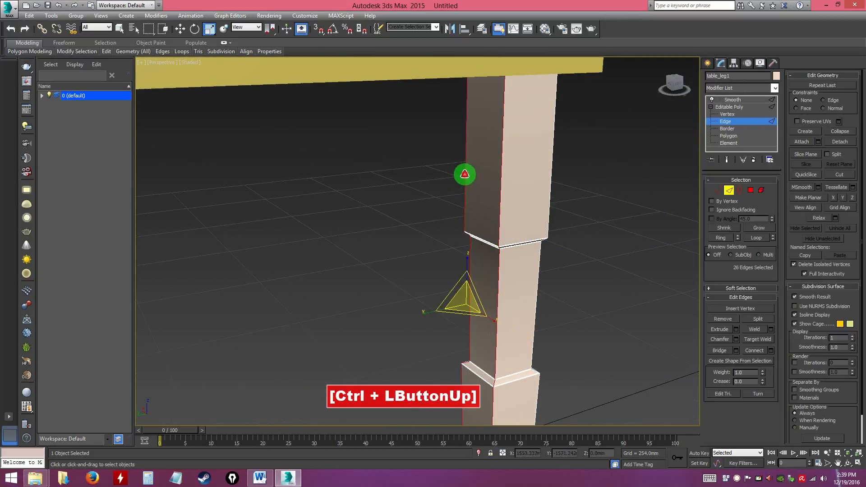
pyautogui.keyDown('alt'); pyautogui.moveTo(569, 281); pyautogui.dragTo(473, 244, button='middle'); pyautogui.keyUp('alt')
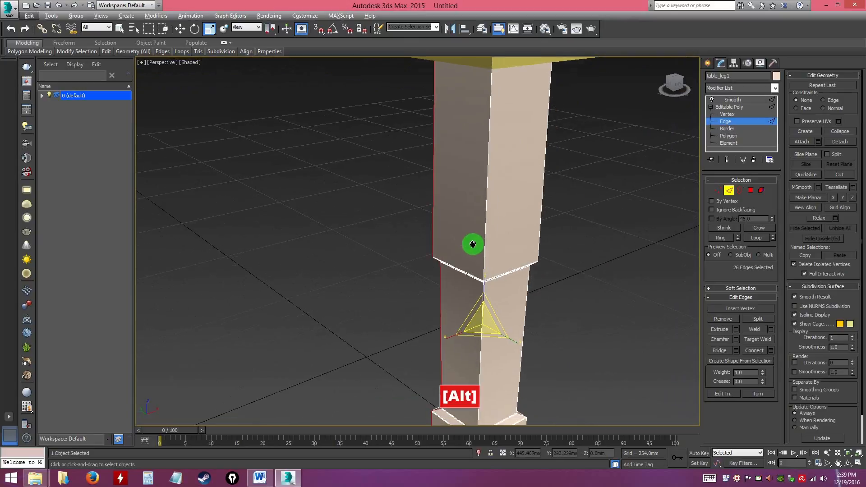
pyautogui.keyDown('ctrl'); pyautogui.doubleClick(486, 187); pyautogui.keyUp('ctrl')
pyautogui.keyDown('alt'); pyautogui.moveTo(562, 240); pyautogui.dragTo(467, 246, button='middle'); pyautogui.keyUp('alt')
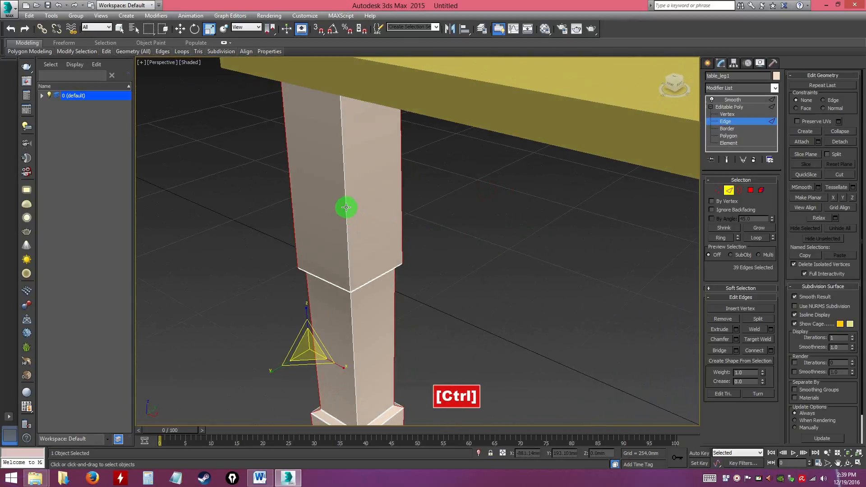
pyautogui.keyDown('ctrl'); pyautogui.doubleClick(346, 206); pyautogui.keyUp('ctrl')
pyautogui.keyDown('alt'); pyautogui.moveTo(415, 223); pyautogui.dragTo(486, 219, button='middle'); pyautogui.keyUp('alt')
pyautogui.keyDown('alt'); pyautogui.moveTo(513, 300); pyautogui.dragTo(516, 243, button='middle'); pyautogui.keyUp('alt')
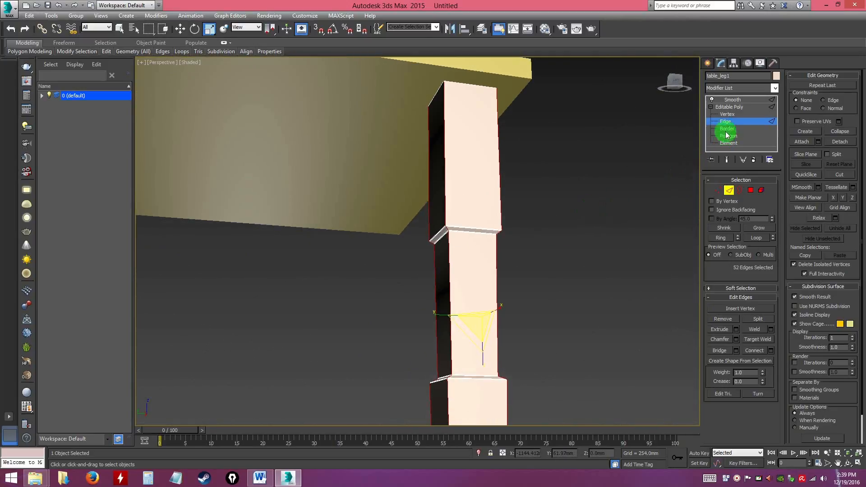
# - Chamfer the four vertical corner loops by 0.508 mm with 2 segments, then clear the edge selection
pyautogui.click(736, 342)
pyautogui.keyDown('alt'); pyautogui.moveTo(594, 273); pyautogui.dragTo(477, 208, button='middle'); pyautogui.keyUp('alt')
pyautogui.scroll(5, 479, 209)
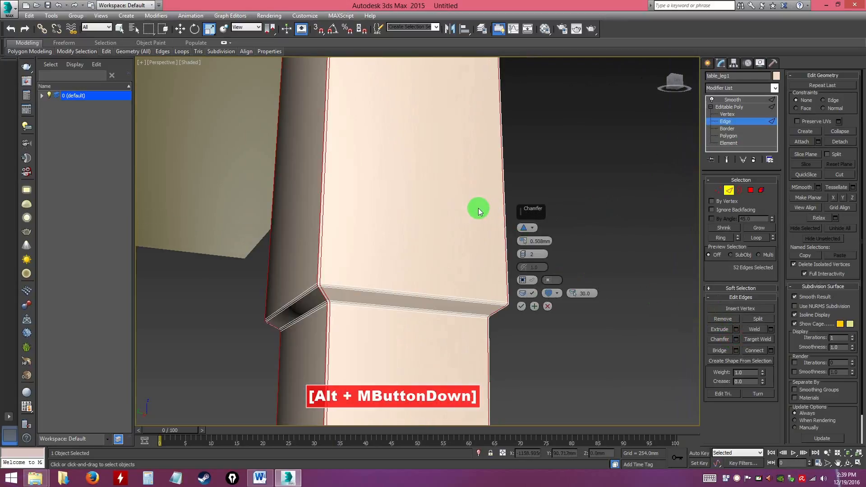
pyautogui.click(522, 252)
pyautogui.click(523, 257)
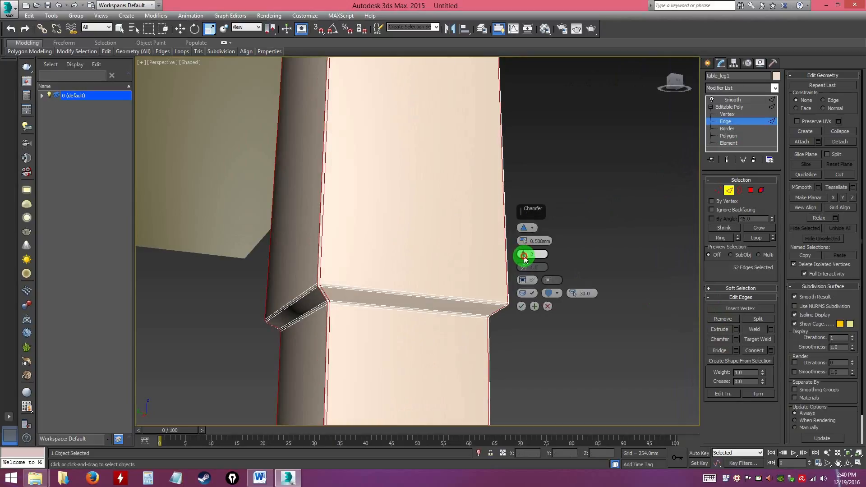
pyautogui.click(521, 306)
pyautogui.click(576, 266)
# - Leave edge editing for the Smooth modifier, then deselect table_leg1 and examine its smoothed corners
pyautogui.click(730, 107)
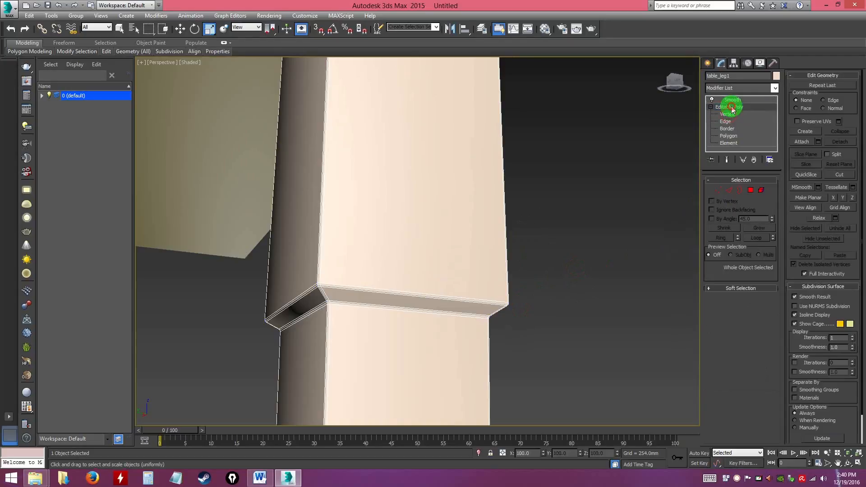
pyautogui.click(732, 101)
pyautogui.click(575, 189)
pyautogui.keyDown('alt'); pyautogui.moveTo(525, 260); pyautogui.dragTo(494, 255, button='middle'); pyautogui.keyUp('alt')
pyautogui.scroll(-5, 509, 285)
pyautogui.scroll(6, 427, 280)
pyautogui.scroll(-7, 490, 276)
pyautogui.scroll(4, 500, 266)
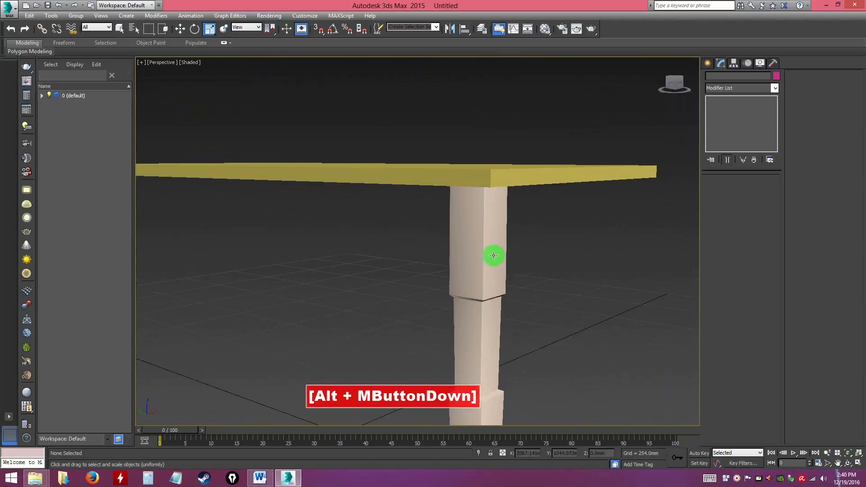
# - Select table_top and convert it to an Editable Poly
pyautogui.click(486, 189)
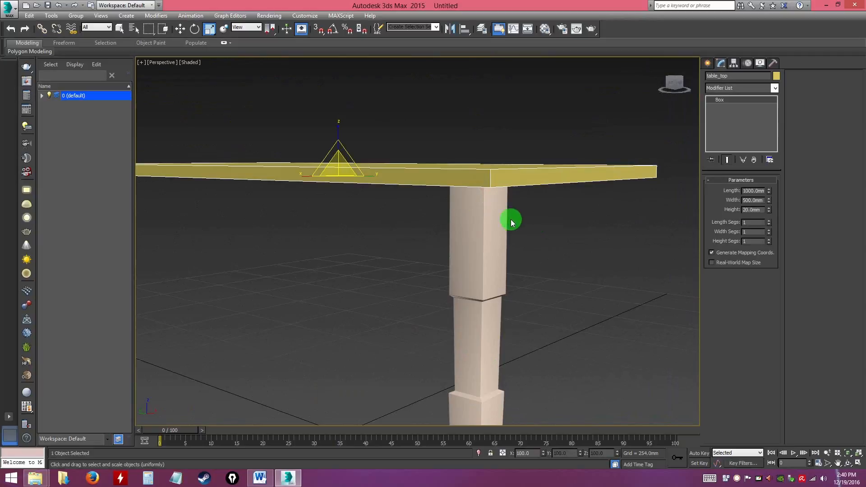
pyautogui.keyDown('alt'); pyautogui.moveTo(530, 245); pyautogui.dragTo(534, 225, button='middle'); pyautogui.keyUp('alt')
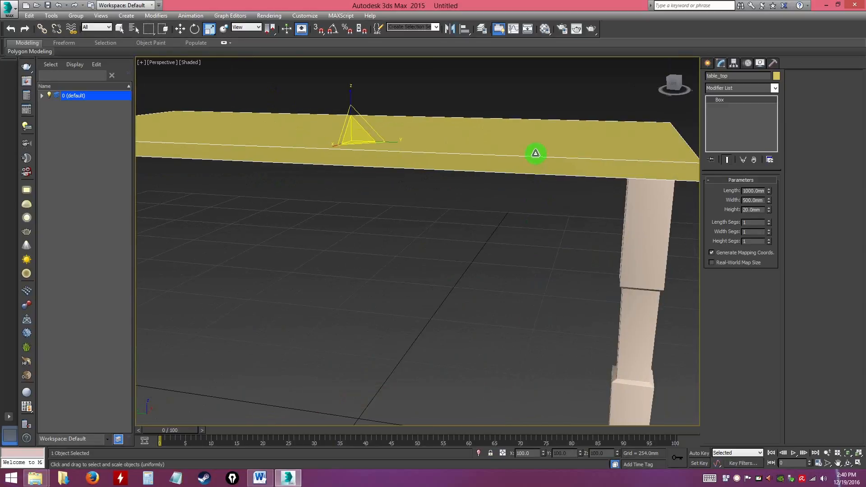
pyautogui.rightClick(493, 147)
pyautogui.moveTo(527, 237)
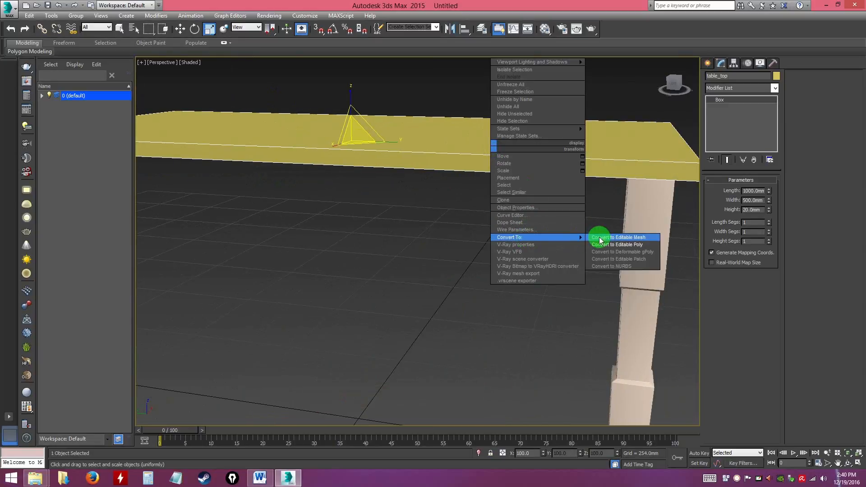
pyautogui.click(602, 244)
# - Select all edges of table_top at the Edge level
pyautogui.click(711, 99)
pyautogui.click(726, 114)
pyautogui.keyDown('alt'); pyautogui.moveTo(565, 193); pyautogui.dragTo(305, 156, button='middle'); pyautogui.keyUp('alt')
pyautogui.scroll(-5, 551, 201)
pyautogui.moveTo(299, 129); pyautogui.dragTo(631, 231)
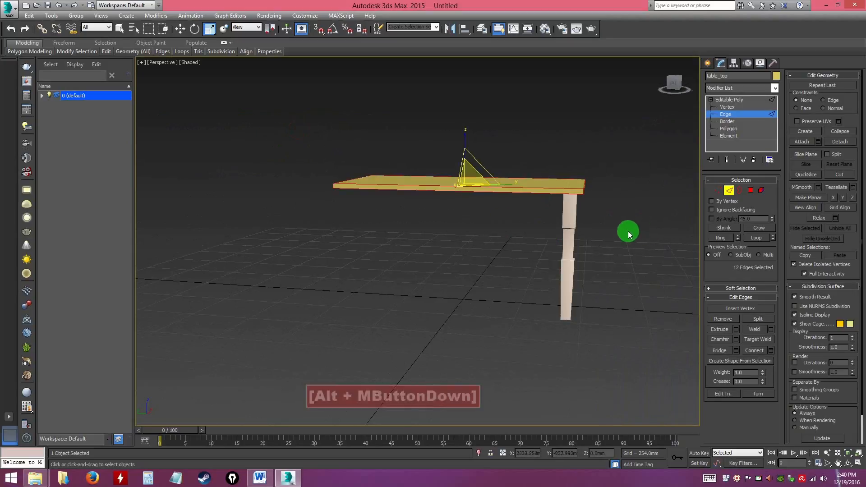
pyautogui.scroll(5, 559, 269)
pyautogui.keyDown('alt'); pyautogui.moveTo(550, 269); pyautogui.dragTo(483, 247, button='middle'); pyautogui.keyUp('alt')
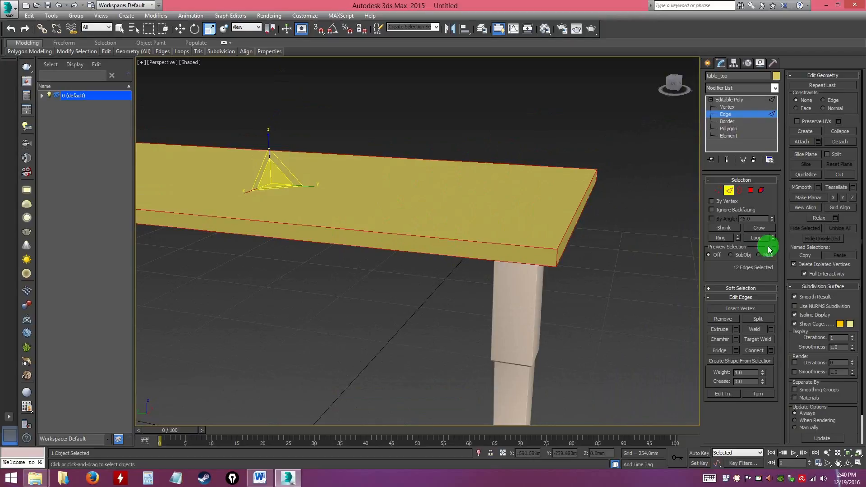
# - Chamfer all selected edges of table_top by 1.016 mm with 2 segments
pyautogui.click(736, 339)
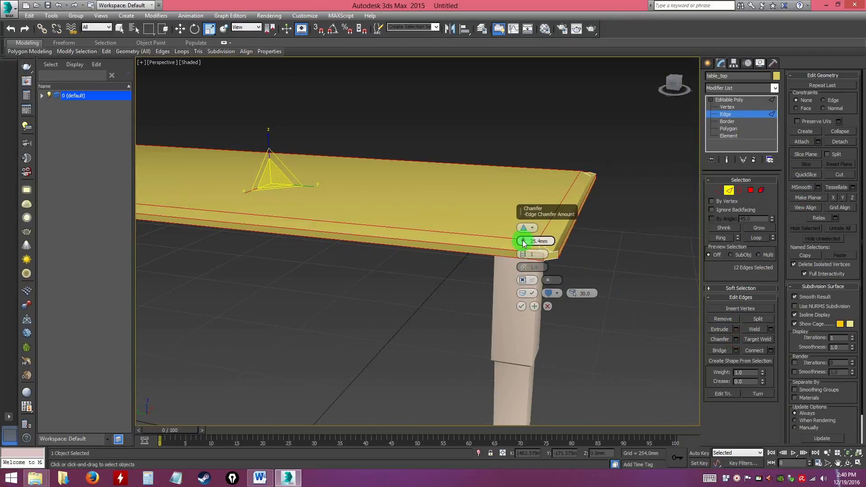
pyautogui.moveTo(523, 242); pyautogui.dragTo(523, 253)
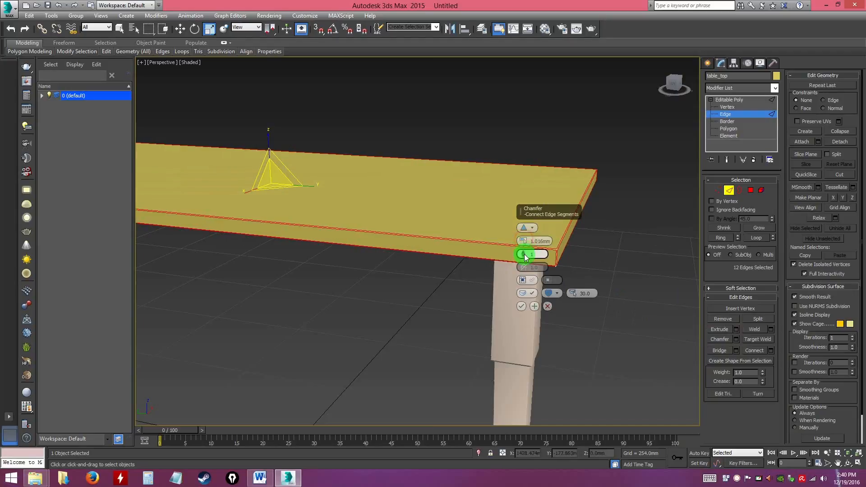
pyautogui.moveTo(523, 253); pyautogui.dragTo(522, 248)
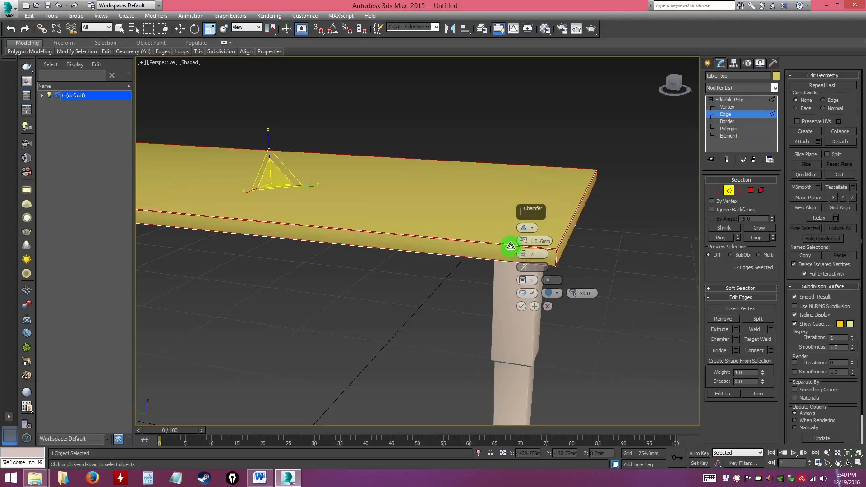
pyautogui.click(521, 306)
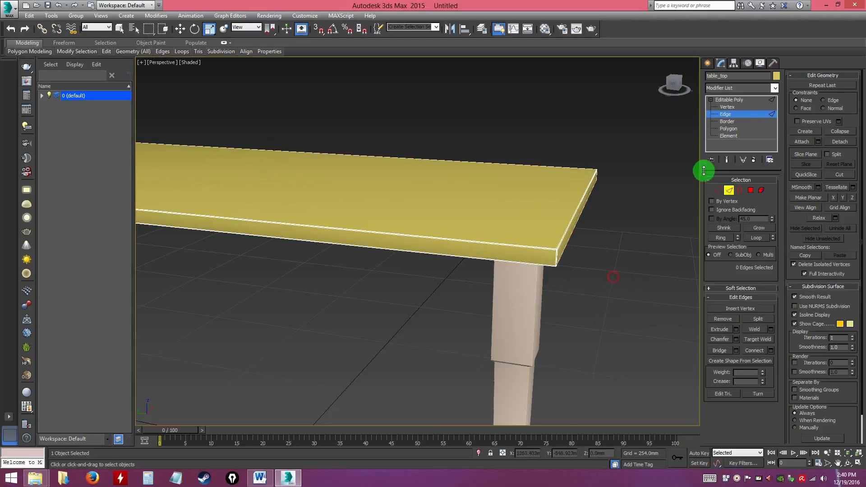
# - Add a Smooth modifier to table_top with Auto Smooth enabled and a threshold of 45, then deselect the object
pyautogui.click(727, 108)
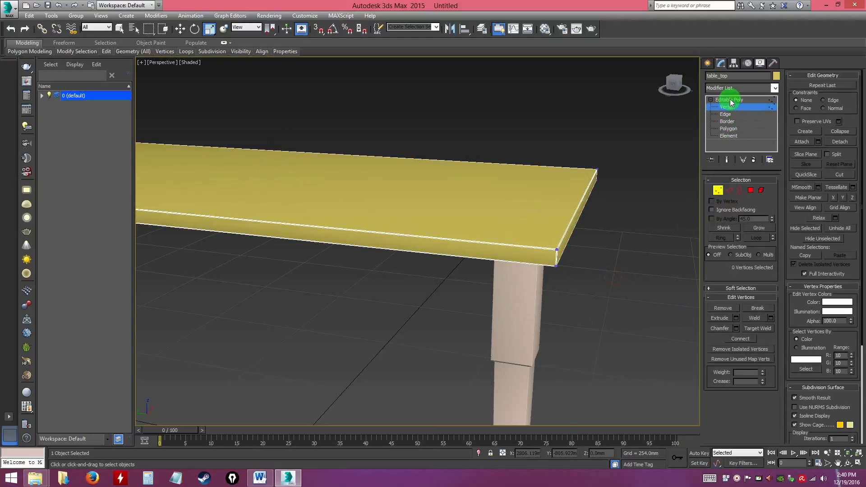
pyautogui.click(732, 101)
pyautogui.click(740, 90)
pyautogui.moveTo(773, 116); pyautogui.dragTo(773, 276)
pyautogui.click(745, 327)
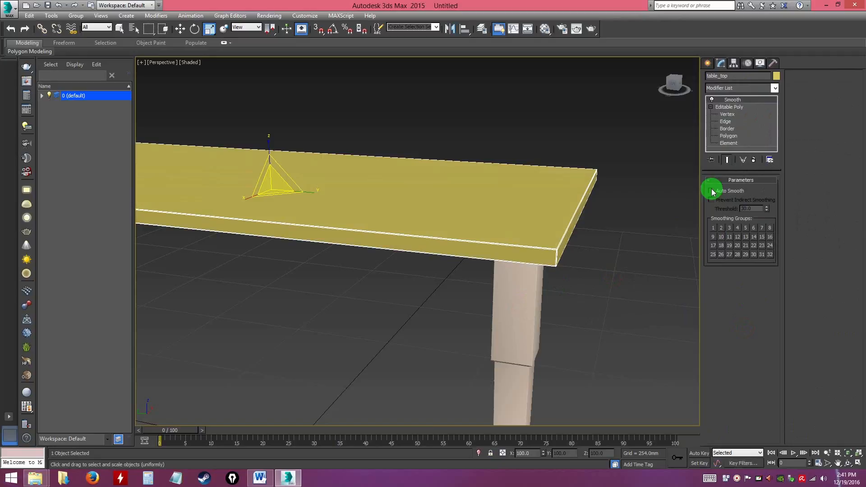
pyautogui.click(711, 190)
pyautogui.moveTo(755, 208); pyautogui.dragTo(700, 210)
pyautogui.write('45')
pyautogui.press('Return')
pyautogui.click(638, 256)
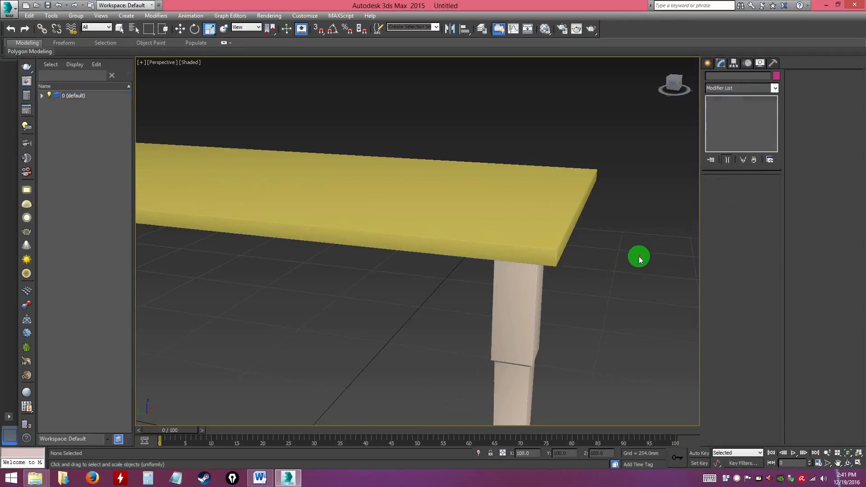
# - Raise the Auto Smooth threshold on table_top, deselect it and check the shading of its chamfered corner
pyautogui.keyDown('alt'); pyautogui.moveTo(541, 308); pyautogui.dragTo(535, 243, button='middle'); pyautogui.keyUp('alt')
pyautogui.keyDown('alt'); pyautogui.moveTo(512, 205); pyautogui.dragTo(521, 226, button='middle'); pyautogui.keyUp('alt')
pyautogui.click(521, 225)
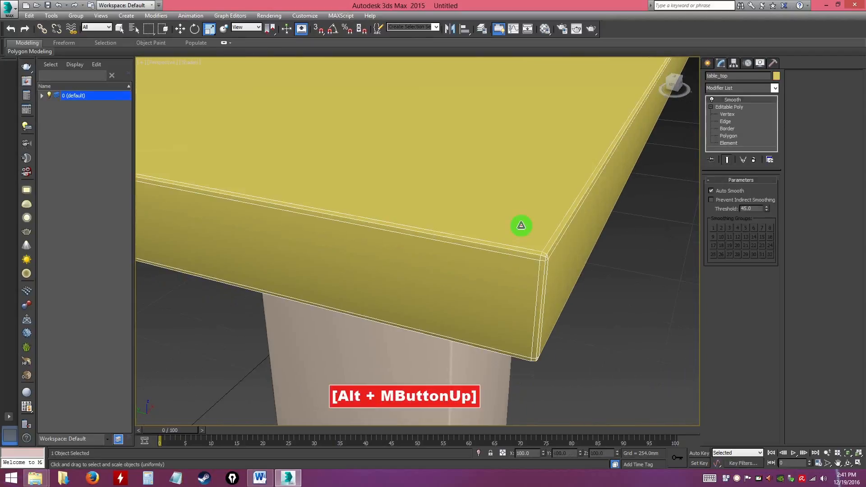
pyautogui.moveTo(752, 209); pyautogui.dragTo(718, 213)
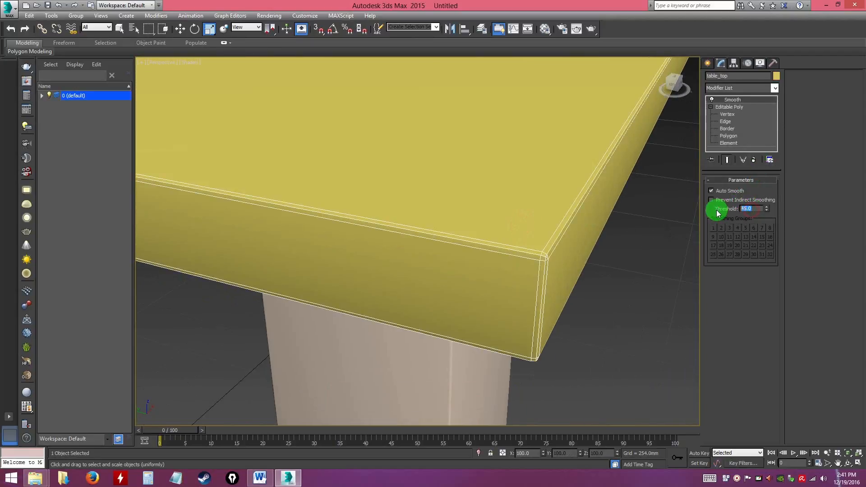
pyautogui.write('8')
pyautogui.press('Return')
pyautogui.click(664, 251)
pyautogui.keyDown('alt'); pyautogui.moveTo(649, 266); pyautogui.dragTo(570, 298, button='middle'); pyautogui.keyUp('alt')
# - Set the Auto Smooth threshold of table_leg1 to 85 and deselect the leg
pyautogui.click(435, 345)
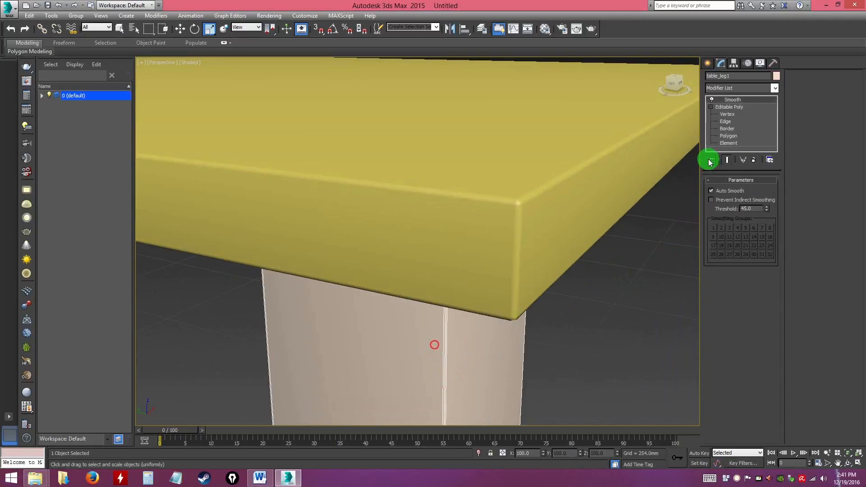
pyautogui.write('85')
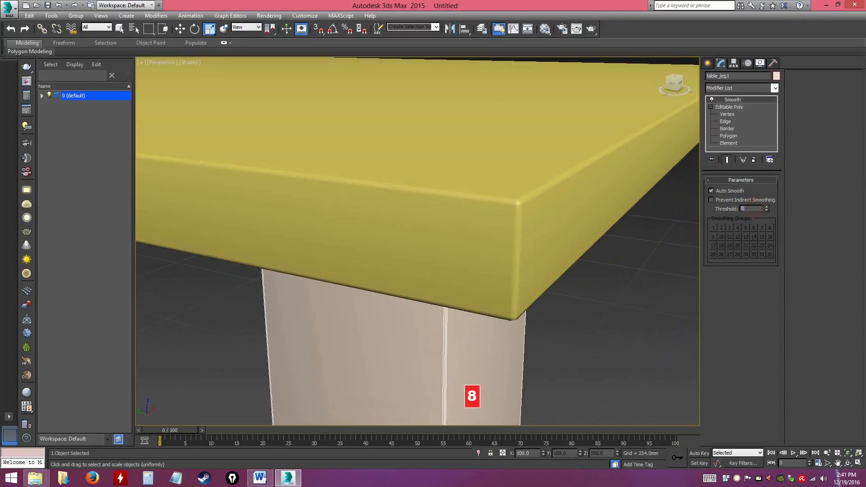
pyautogui.press('Return')
pyautogui.click(584, 325)
pyautogui.keyDown('alt'); pyautogui.moveTo(584, 325); pyautogui.dragTo(446, 225, button='middle'); pyautogui.keyUp('alt')
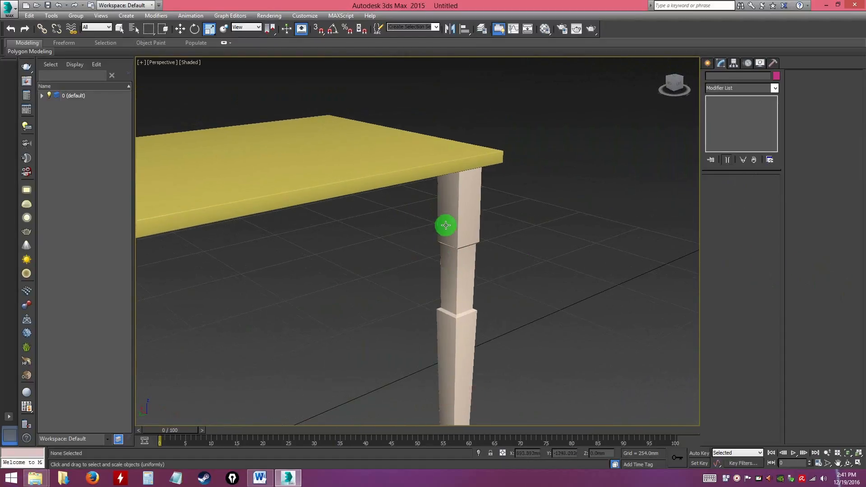
# - Render the perspective view to inspect the smoothed table, close the render and examine the model from other angles
pyautogui.keyDown('ctrl'); pyautogui.click(591, 29); pyautogui.keyUp('ctrl')
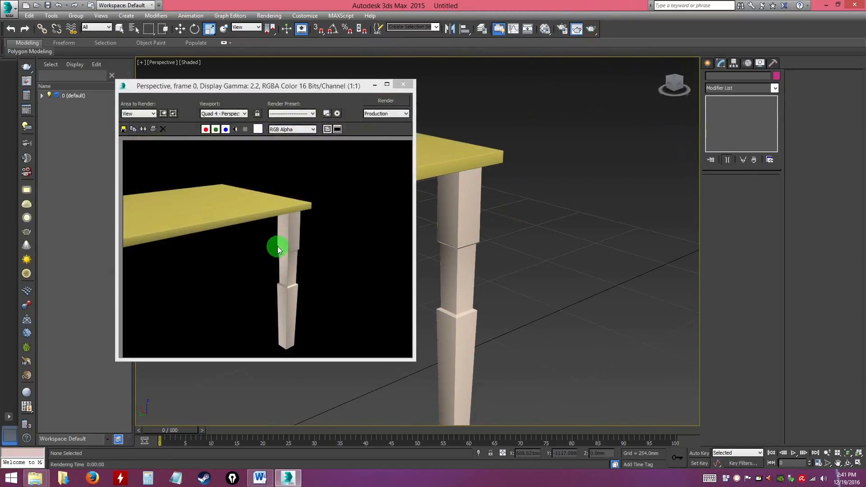
pyautogui.click(403, 84)
pyautogui.keyDown('alt'); pyautogui.moveTo(540, 302); pyautogui.dragTo(493, 306, button='middle'); pyautogui.keyUp('alt')
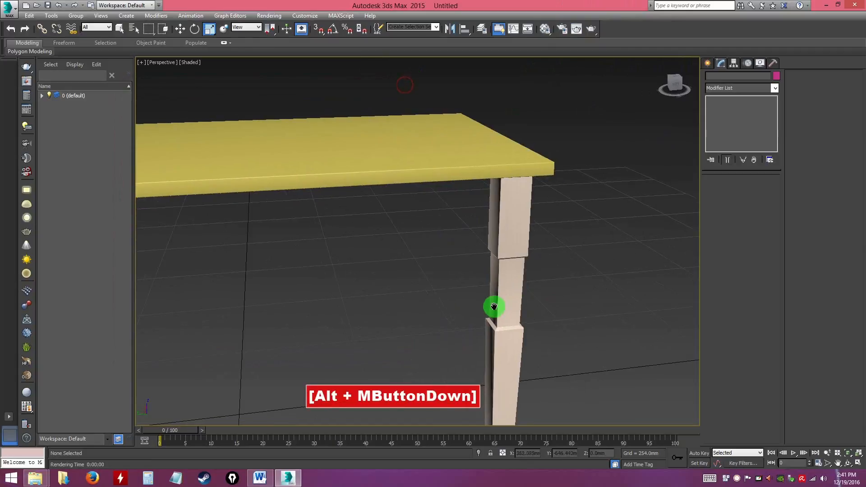
pyautogui.keyDown('alt'); pyautogui.moveTo(391, 232); pyautogui.dragTo(399, 261, button='middle'); pyautogui.keyUp('alt')
pyautogui.keyDown('alt'); pyautogui.moveTo(443, 278); pyautogui.dragTo(437, 231, button='middle'); pyautogui.keyUp('alt')
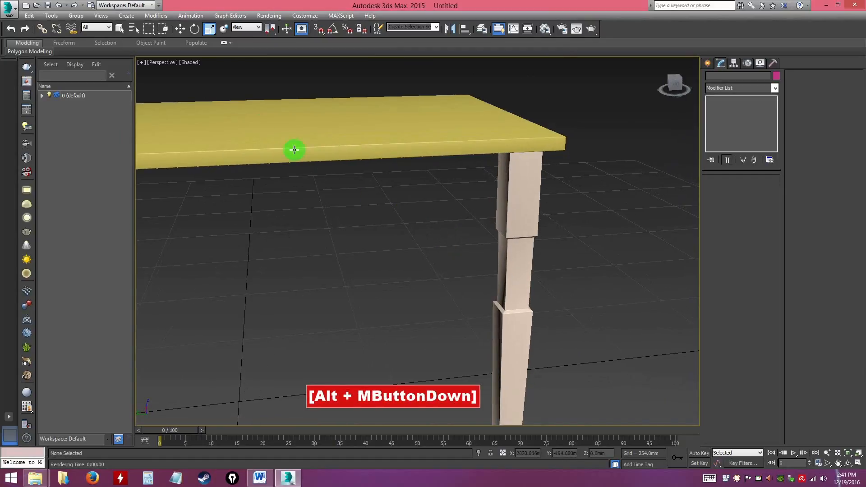
# - Configure the perspective viewport's lighting to use 1 default light instead of 2
pyautogui.click(191, 63)
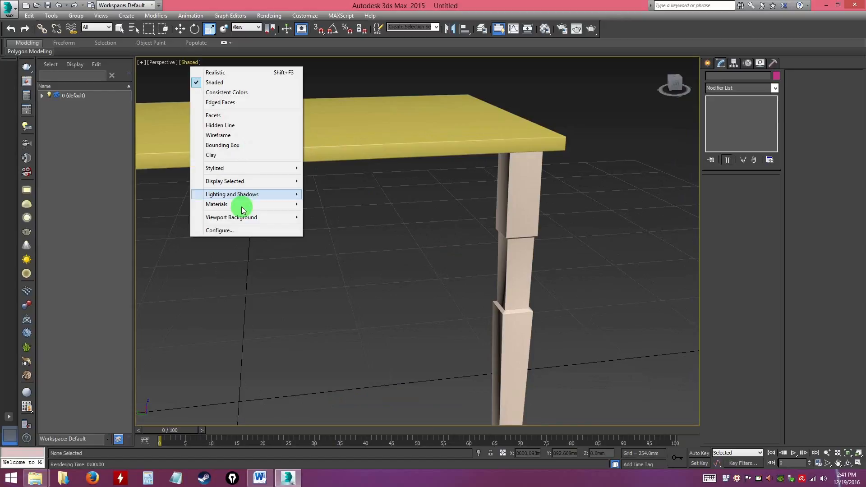
pyautogui.click(221, 230)
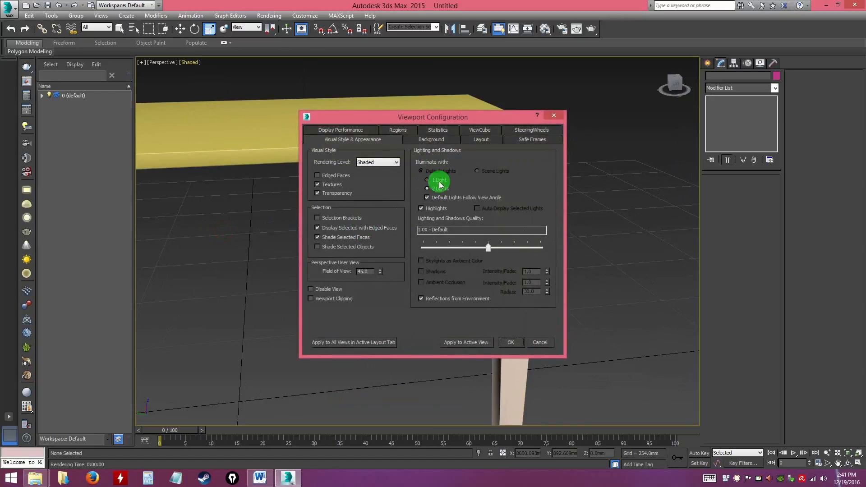
pyautogui.press('ctrl')
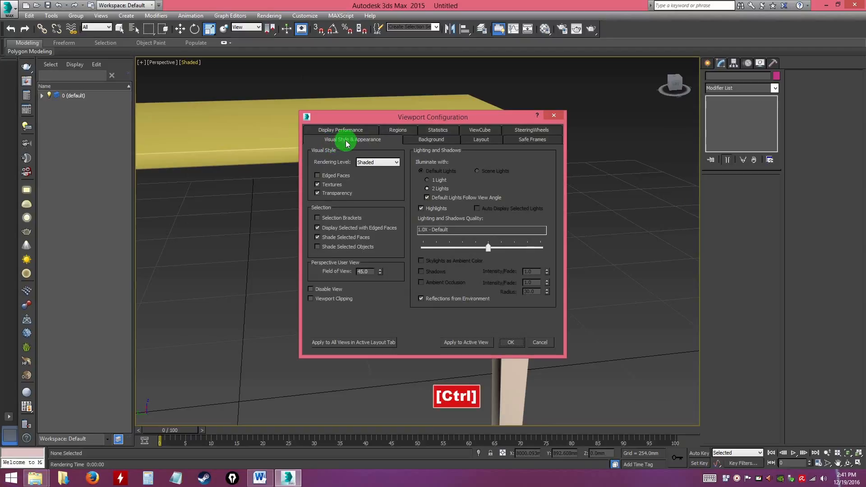
pyautogui.click(427, 180)
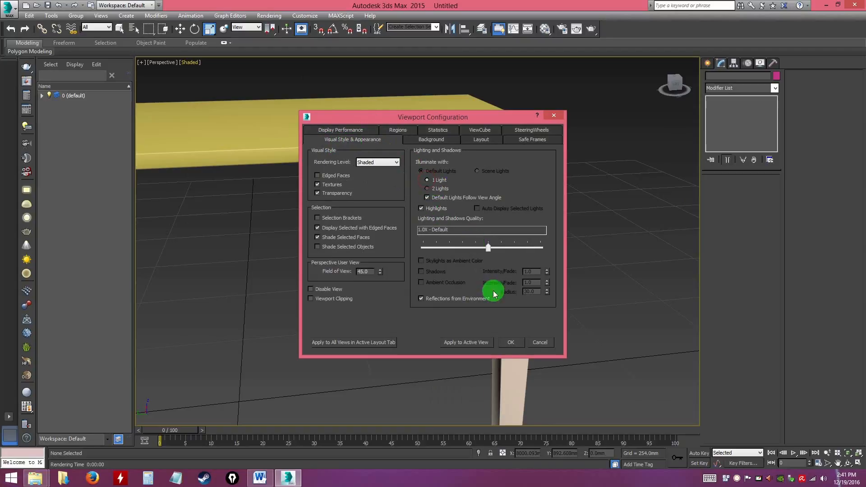
pyautogui.click(509, 343)
pyautogui.moveTo(517, 295)
pyautogui.keyDown('alt'); pyautogui.mouseDown(button='middle')
pyautogui.moveTo(422, 283)
pyautogui.moveTo(510, 275)
pyautogui.moveTo(559, 259)
pyautogui.moveTo(522, 292)
pyautogui.moveTo(512, 279)
pyautogui.mouseUp(button='middle'); pyautogui.keyUp('alt')
pyautogui.keyDown('alt'); pyautogui.moveTo(505, 221); pyautogui.dragTo(446, 217, button='middle'); pyautogui.keyUp('alt')
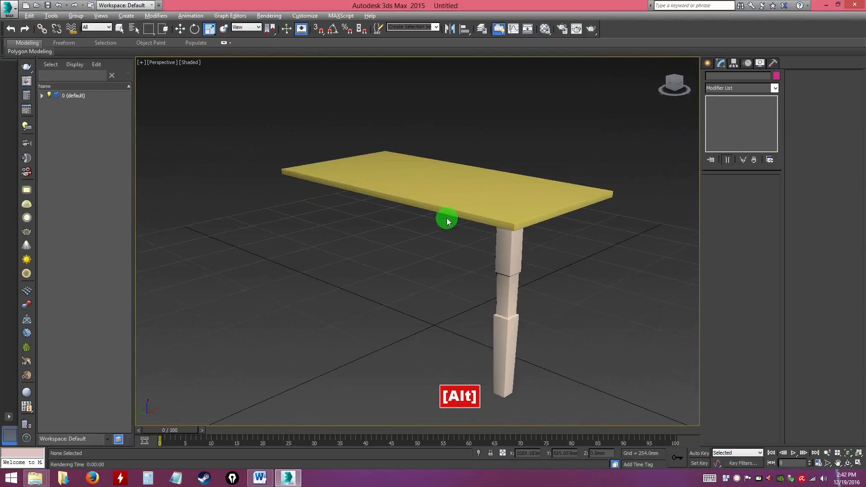
# - Select table_leg1 and show the table in a maximized Top view
pyautogui.click(511, 244)
pyautogui.keyDown('alt'); pyautogui.moveTo(511, 244); pyautogui.dragTo(533, 277, button='middle'); pyautogui.keyUp('alt')
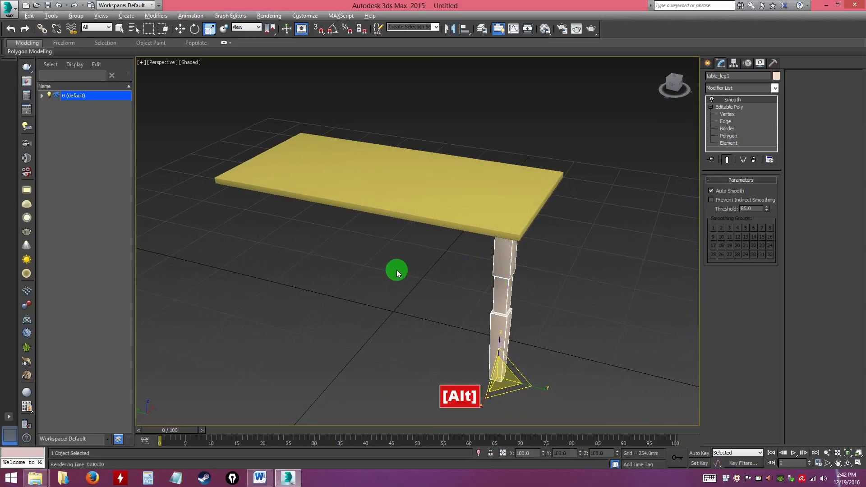
pyautogui.hotkey('alt', 'w')
pyautogui.keyDown('alt'); pyautogui.moveTo(584, 333); pyautogui.dragTo(585, 314, button='middle'); pyautogui.keyUp('alt')
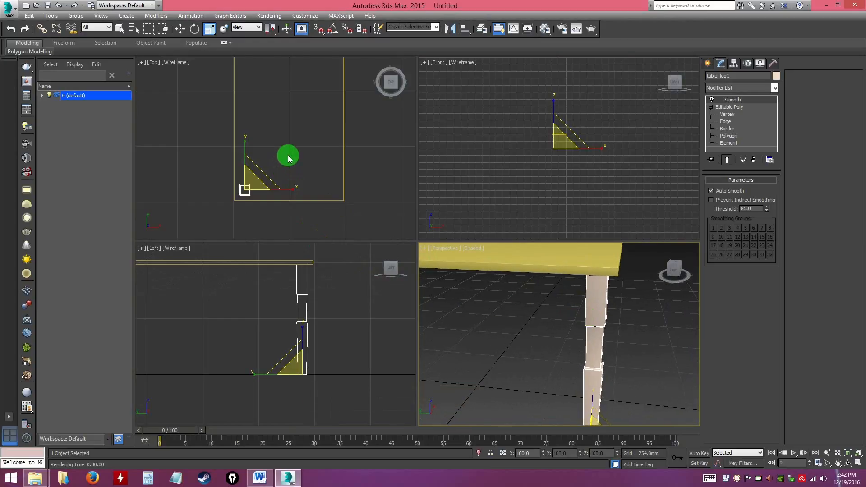
pyautogui.hotkey('alt', 'w')
pyautogui.keyDown('alt'); pyautogui.moveTo(402, 217); pyautogui.dragTo(408, 242, button='middle'); pyautogui.keyUp('alt')
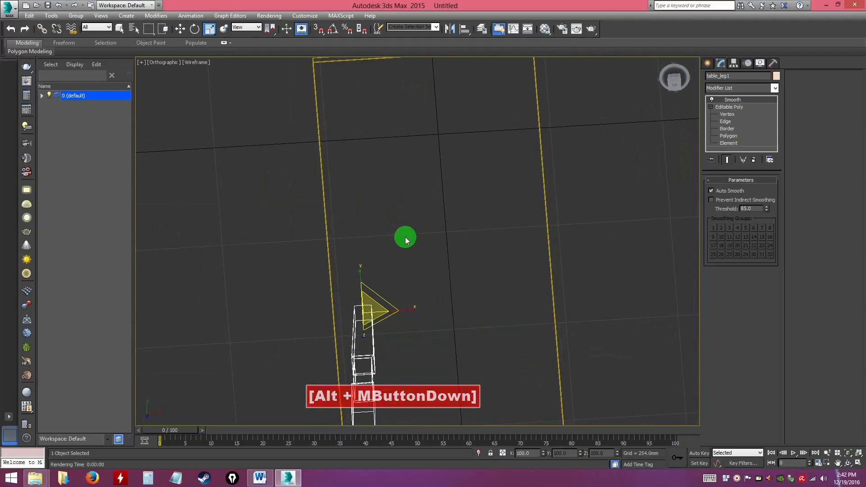
pyautogui.press('t')
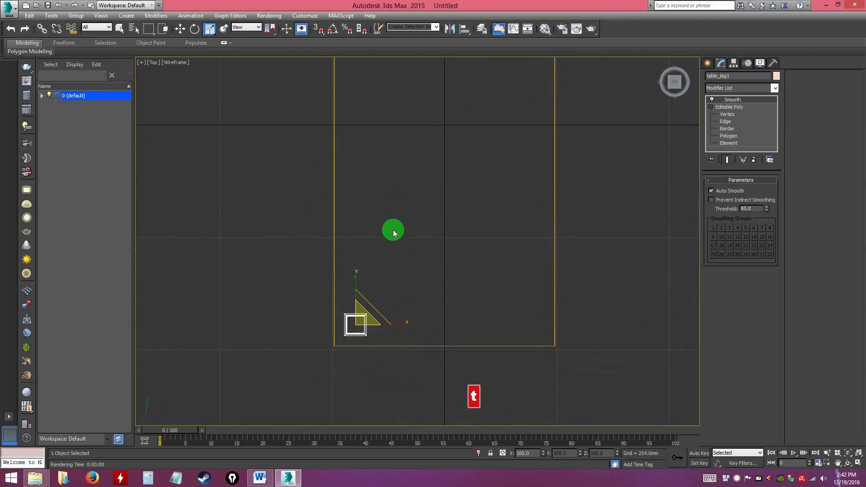
pyautogui.moveTo(402, 228); pyautogui.dragTo(380, 253, button='middle')
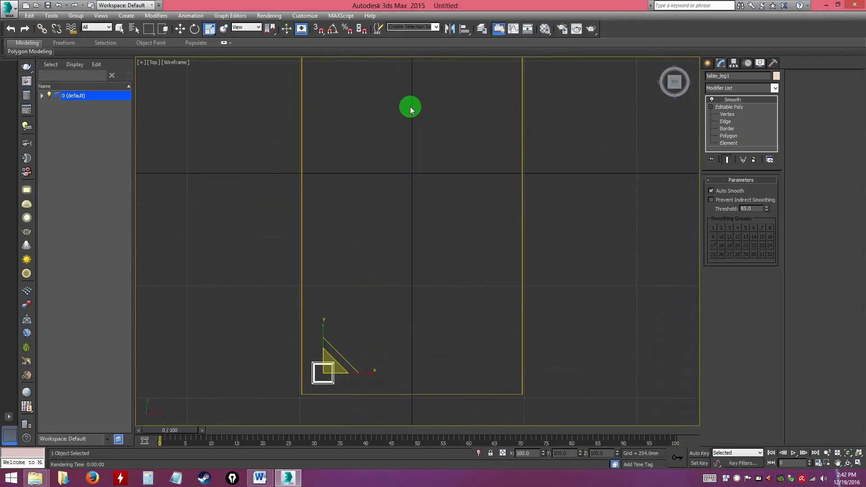
# - Review the mouse navigation settings in the user interface customization dialog, then close it
pyautogui.click(305, 16)
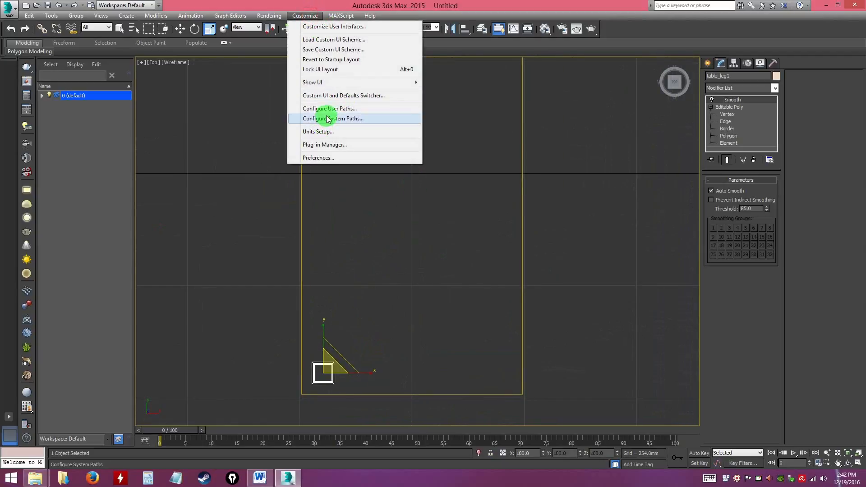
pyautogui.click(319, 28)
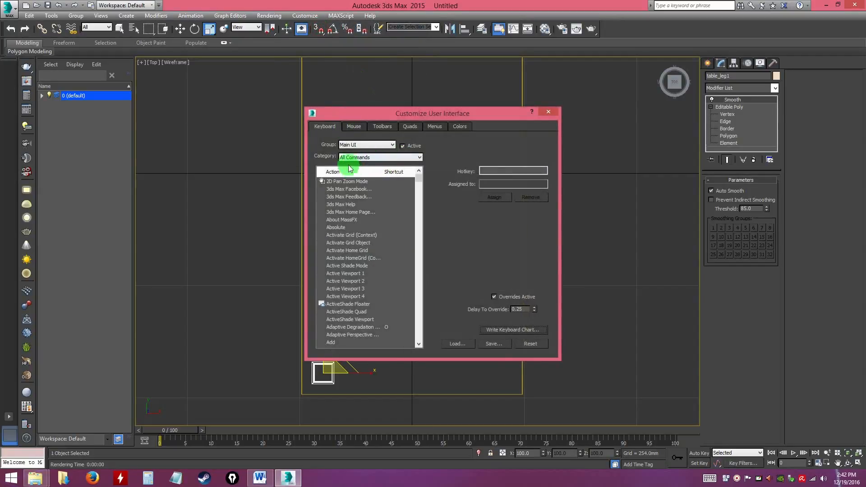
pyautogui.click(353, 126)
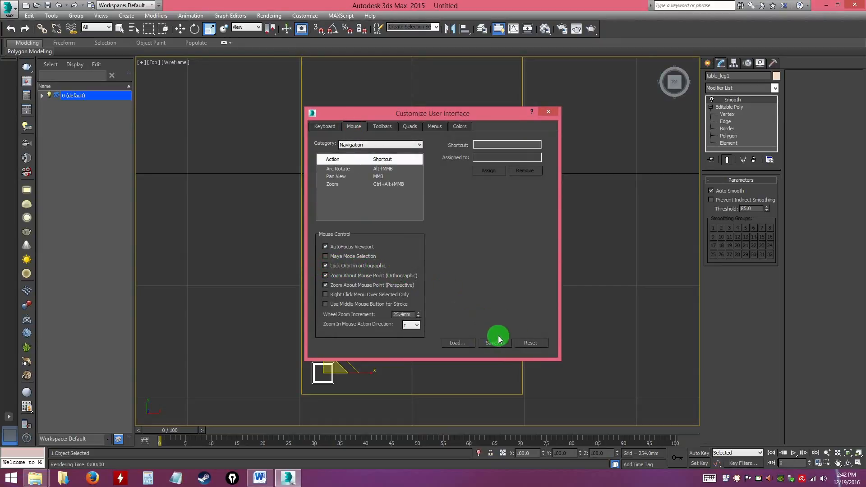
pyautogui.click(548, 112)
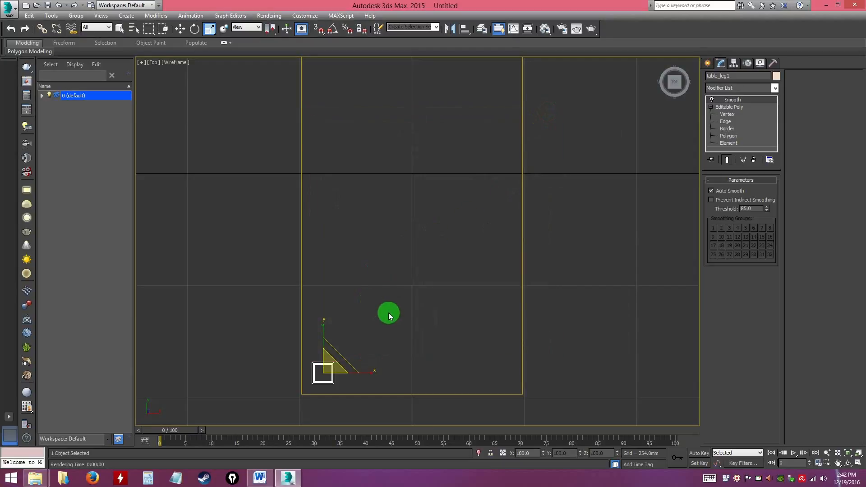
# - Clone table_leg1 along X as one copy at about X 202 mm, under the opposite corner of the same table end
pyautogui.click(180, 29)
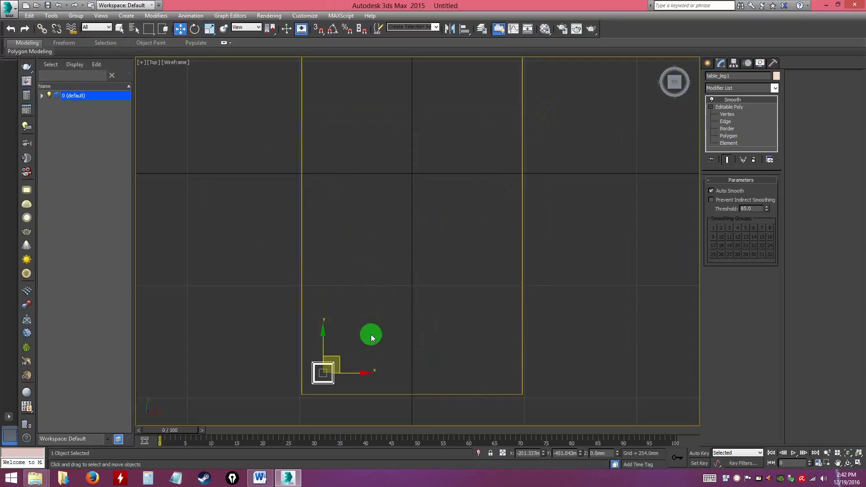
pyautogui.keyDown('shift'); pyautogui.moveTo(368, 373); pyautogui.dragTo(546, 385); pyautogui.keyUp('shift')
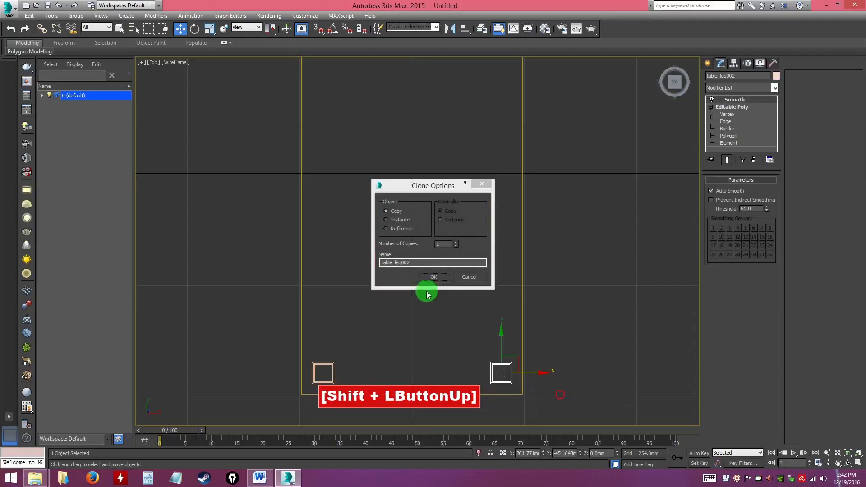
pyautogui.click(441, 277)
pyautogui.click(542, 391)
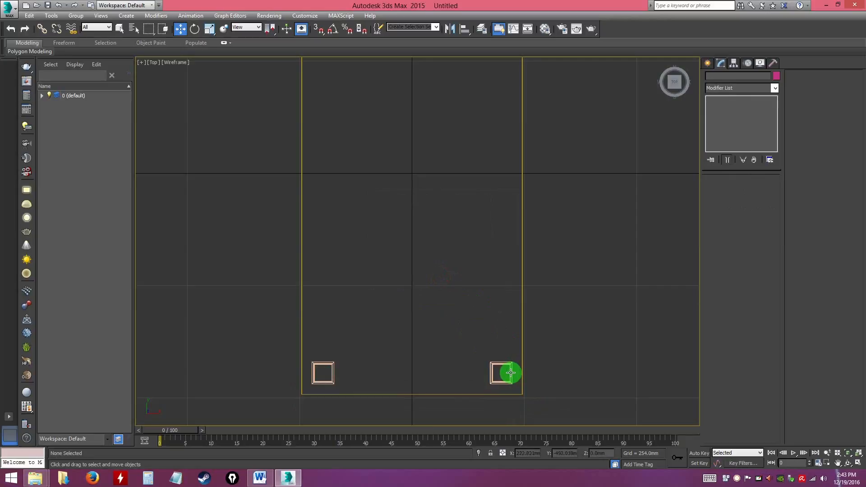
pyautogui.click(566, 369)
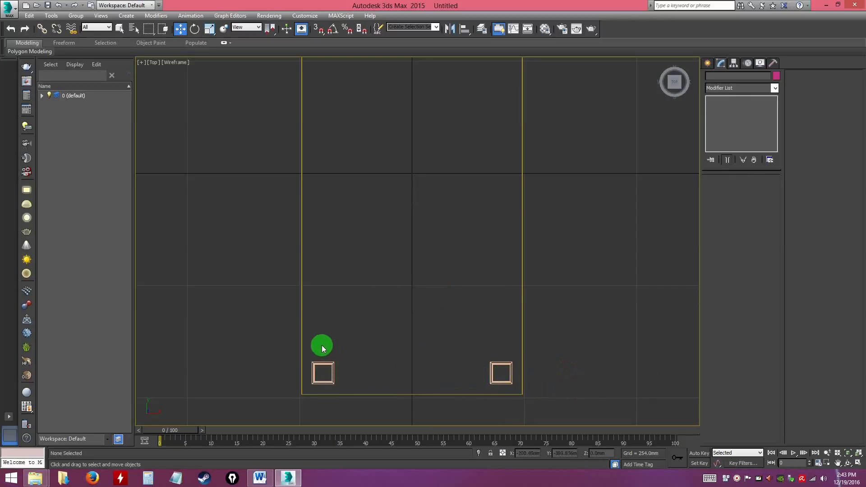
# - Select both table legs in the Top view, then clear the selection
pyautogui.moveTo(447, 394); pyautogui.dragTo(516, 389)
pyautogui.scroll(-2, 440, 283)
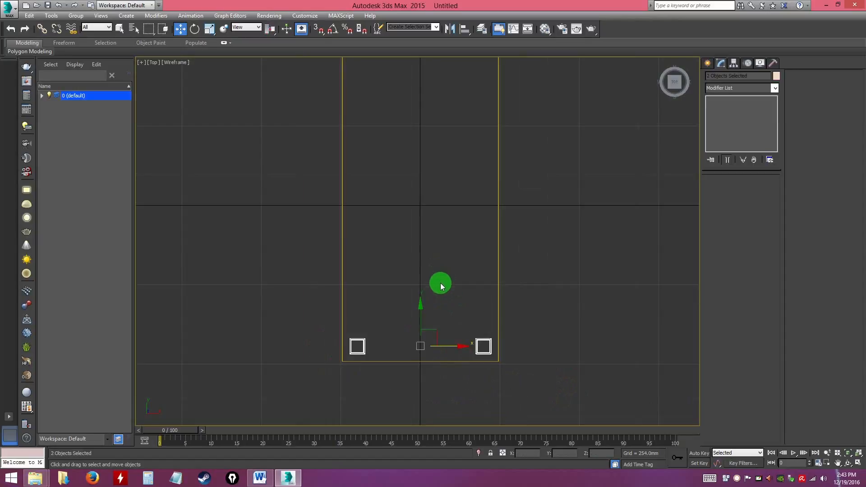
pyautogui.press('alt')
pyautogui.moveTo(437, 223); pyautogui.dragTo(429, 268, button='middle')
pyautogui.click(372, 359)
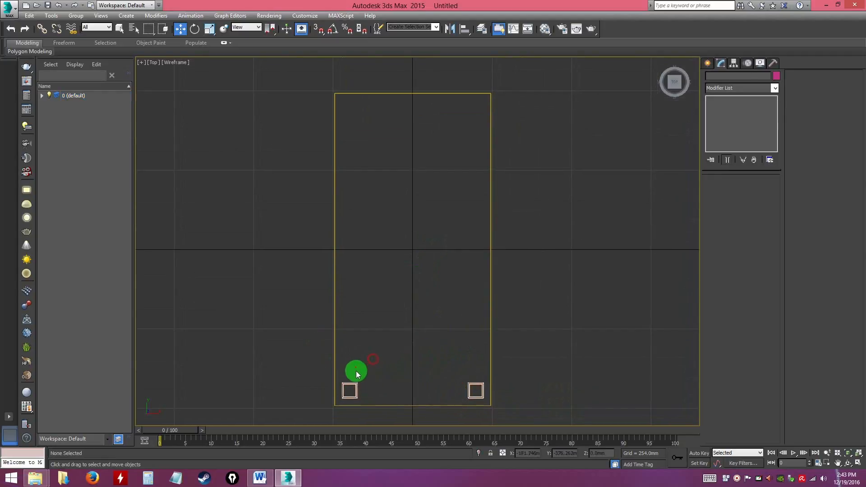
# - Clone both table legs along Y to the opposite end of the table, then clear the selection
pyautogui.moveTo(469, 398); pyautogui.dragTo(481, 397)
pyautogui.moveTo(425, 374); pyautogui.dragTo(477, 324)
pyautogui.hotkey('ctrl', 'z')
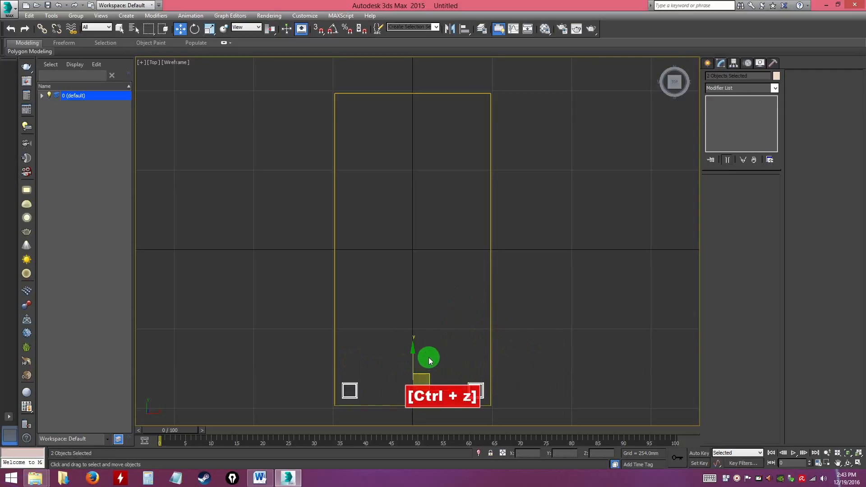
pyautogui.keyDown('shift'); pyautogui.moveTo(412, 356); pyautogui.dragTo(398, 74); pyautogui.keyUp('shift')
pyautogui.click(434, 277)
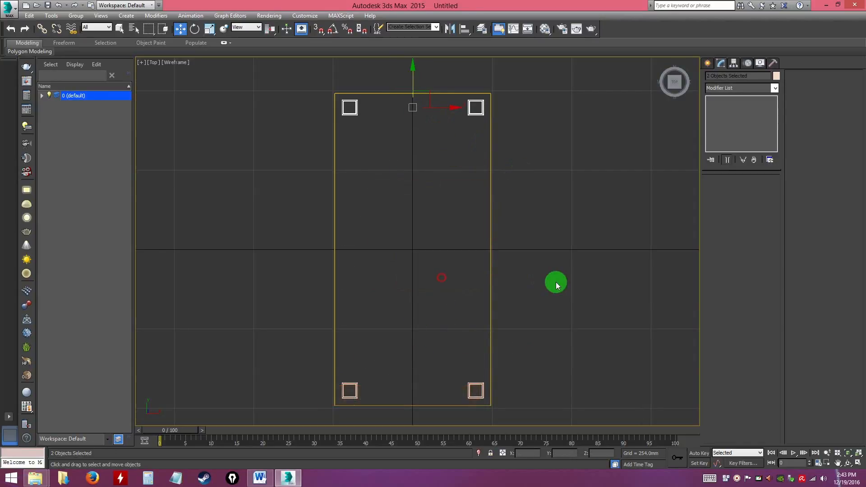
pyautogui.click(556, 283)
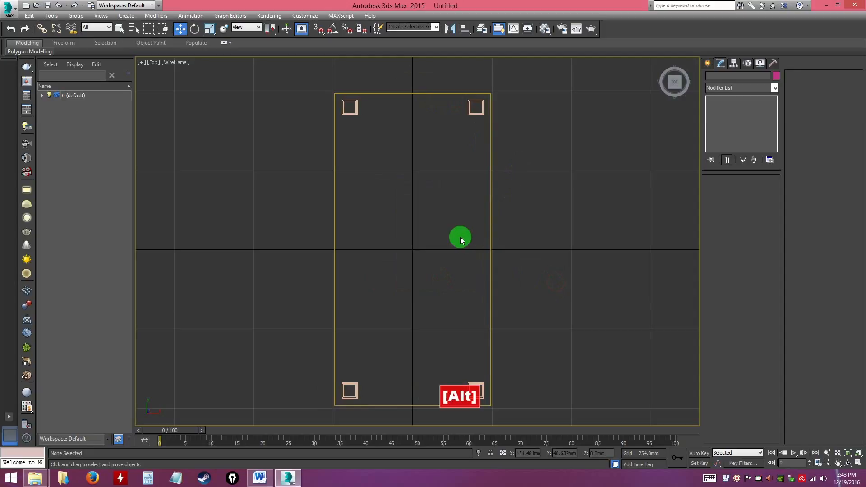
# - Show the table and its four legs in a maximized Perspective view
pyautogui.hotkey('alt', 'w')
pyautogui.hotkey('alt', 'w')
pyautogui.keyDown('alt'); pyautogui.moveTo(573, 315); pyautogui.dragTo(431, 258, button='middle'); pyautogui.keyUp('alt')
pyautogui.keyDown('alt'); pyautogui.moveTo(487, 259); pyautogui.dragTo(437, 278, button='middle'); pyautogui.keyUp('alt')
pyautogui.keyDown('alt'); pyautogui.moveTo(542, 236); pyautogui.dragTo(744, 100, button='middle'); pyautogui.keyUp('alt')
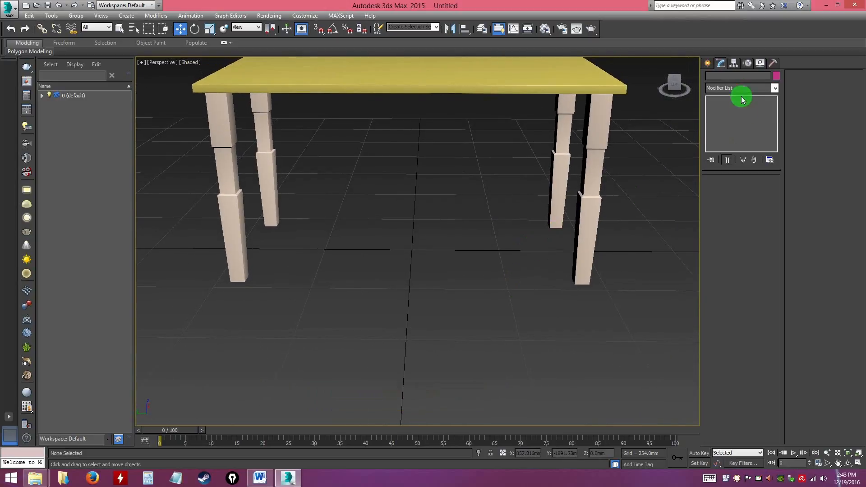
# - Create a cylinder with a radius of about 47 mm and a height of about 100 mm at the grid centre between the legs
pyautogui.click(707, 63)
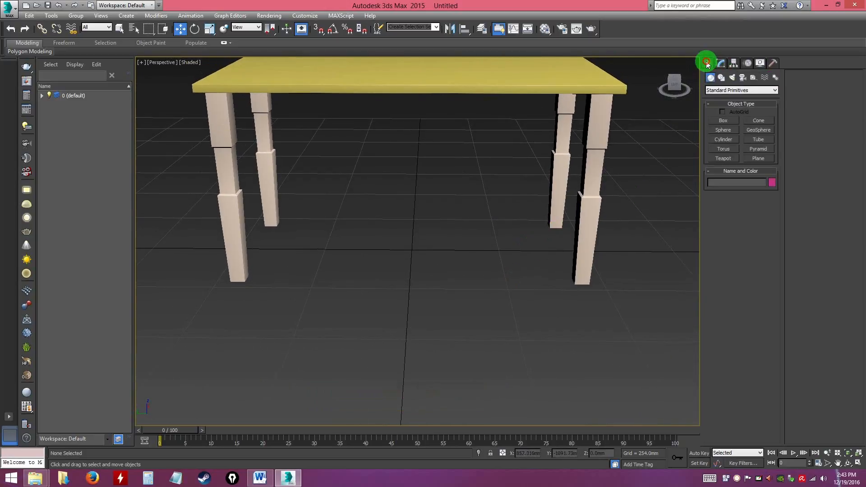
pyautogui.click(723, 139)
pyautogui.keyDown('alt'); pyautogui.moveTo(469, 252); pyautogui.dragTo(482, 252, button='middle'); pyautogui.keyUp('alt')
pyautogui.scroll(4, 482, 253)
pyautogui.keyDown('alt'); pyautogui.moveTo(418, 302); pyautogui.dragTo(402, 310, button='middle'); pyautogui.keyUp('alt')
pyautogui.keyDown('alt'); pyautogui.moveTo(433, 240); pyautogui.dragTo(399, 243, button='middle'); pyautogui.keyUp('alt')
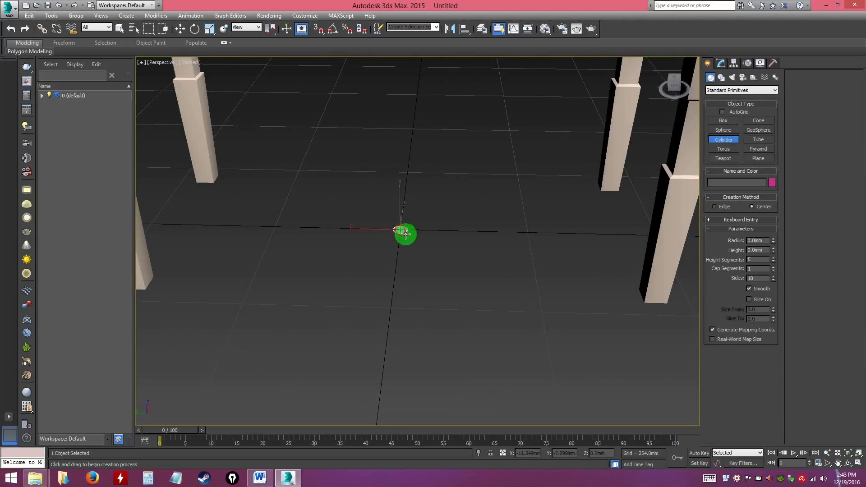
pyautogui.click(401, 190)
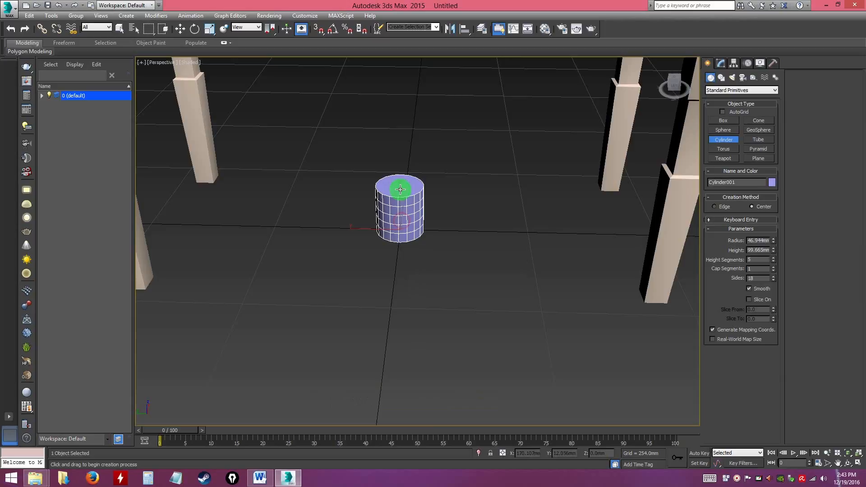
pyautogui.rightClick(425, 192)
# - Rename the cylinder as cup and set its height to 150 mm
pyautogui.click(721, 63)
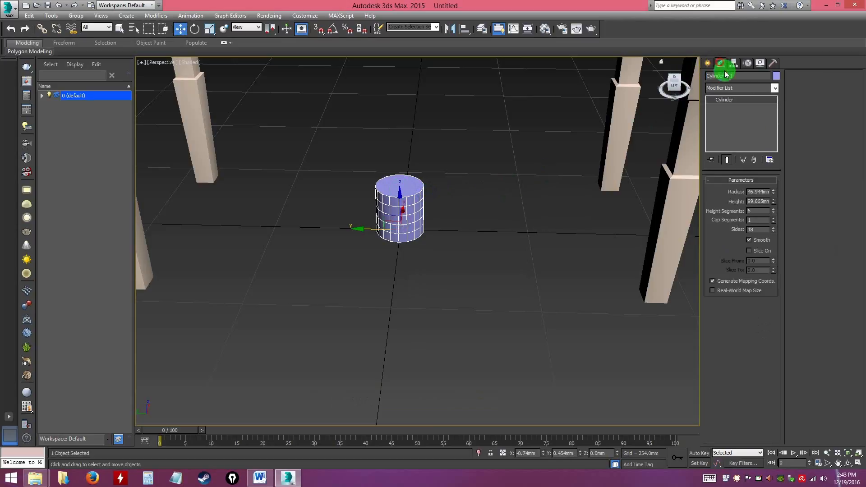
pyautogui.doubleClick(737, 76)
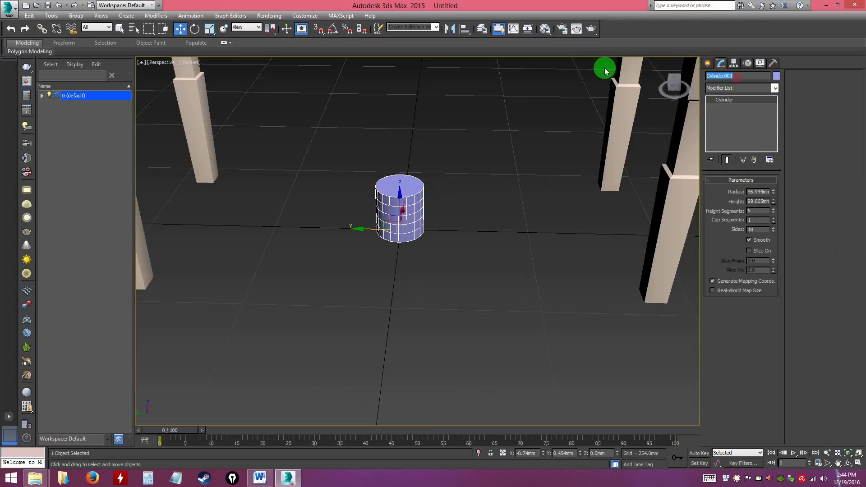
pyautogui.press('Return')
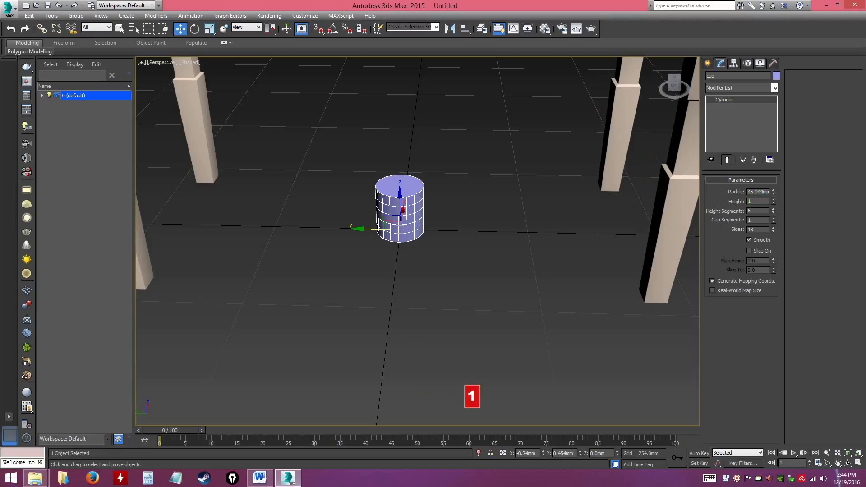
pyautogui.click(760, 202)
pyautogui.write('150')
pyautogui.press('Return')
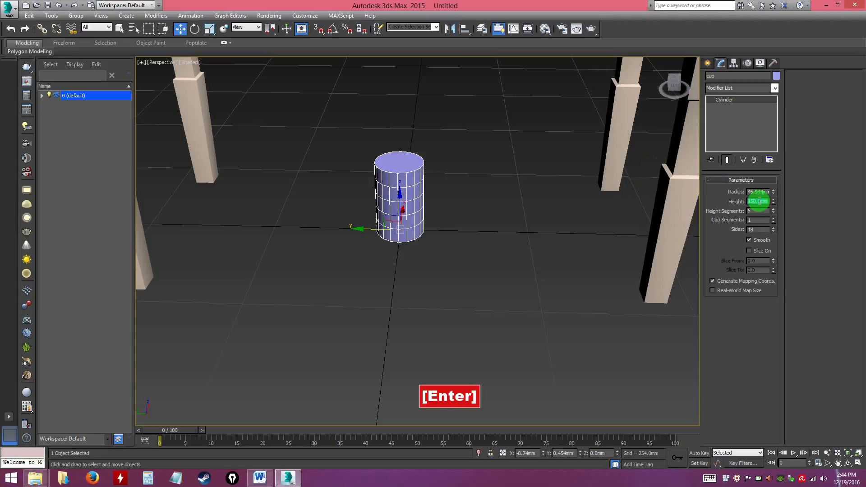
# - Compare the cup's size with the table and set its height to 120 mm
pyautogui.keyDown('alt'); pyautogui.moveTo(439, 255); pyautogui.dragTo(457, 285, button='middle'); pyautogui.keyUp('alt')
pyautogui.scroll(-5, 464, 281)
pyautogui.keyDown('alt'); pyautogui.scroll(4, 464, 269); pyautogui.keyUp('alt')
pyautogui.keyDown('alt'); pyautogui.scroll(-5, 456, 282); pyautogui.keyUp('alt')
pyautogui.scroll(5, 456, 285)
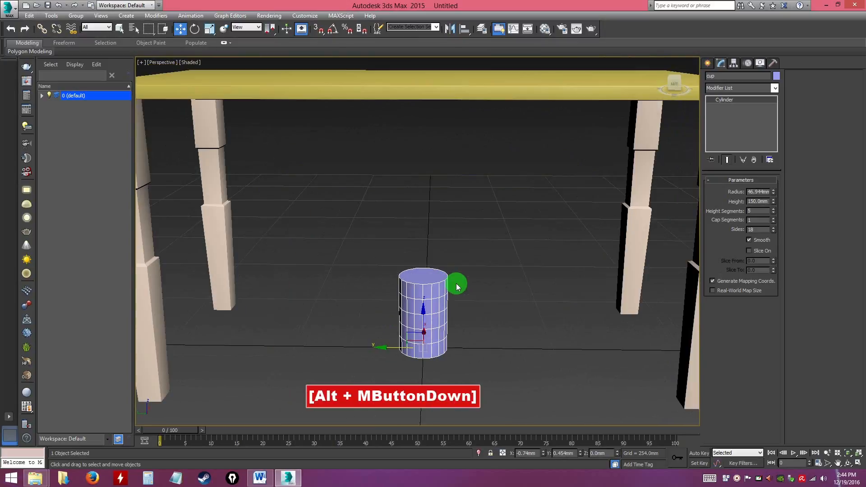
pyautogui.doubleClick(755, 203)
pyautogui.write('120')
pyautogui.press('Return')
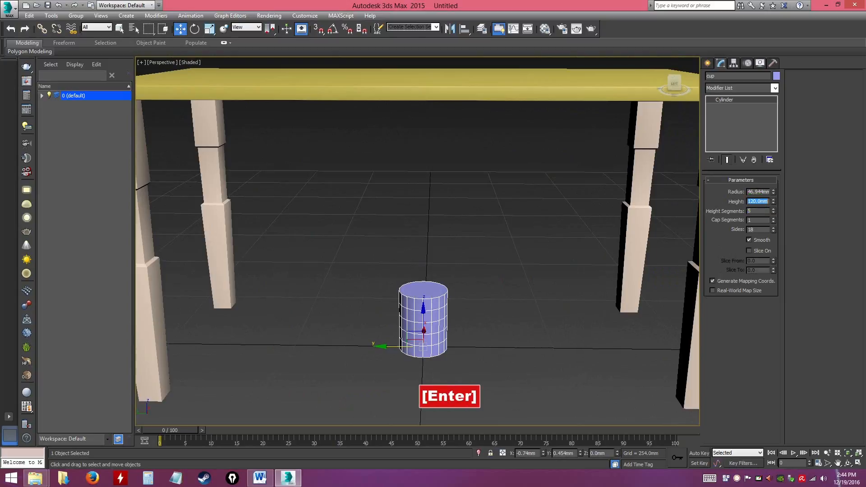
pyautogui.click(466, 316)
pyautogui.click(436, 304)
# - Set the cup's radius to 35 mm
pyautogui.moveTo(483, 305)
pyautogui.keyDown('alt'); pyautogui.mouseDown(button='middle')
pyautogui.moveTo(486, 315)
pyautogui.moveTo(507, 267)
pyautogui.moveTo(478, 288)
pyautogui.moveTo(485, 302)
pyautogui.mouseUp(button='middle'); pyautogui.keyUp('alt')
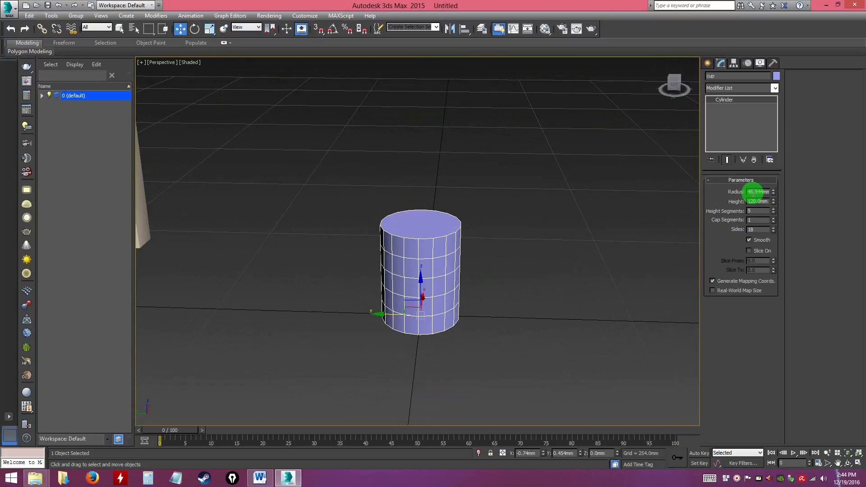
pyautogui.moveTo(775, 196); pyautogui.dragTo(773, 200)
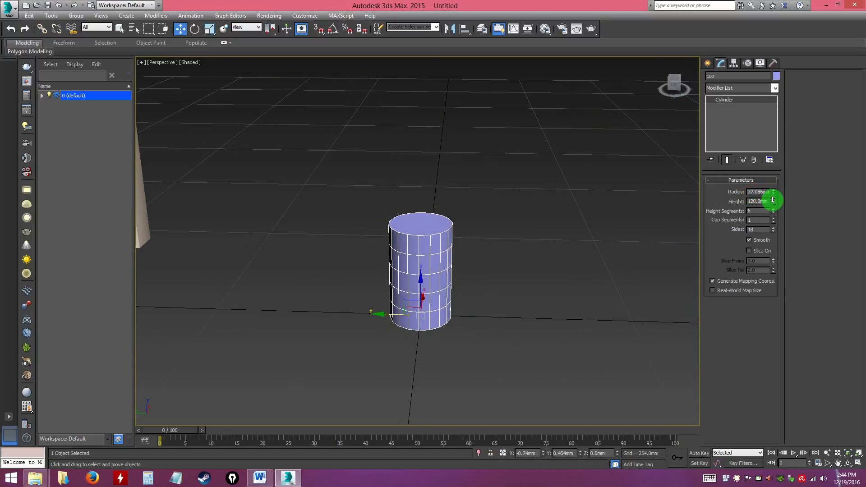
pyautogui.press('Return')
pyautogui.click(514, 290)
pyautogui.click(422, 272)
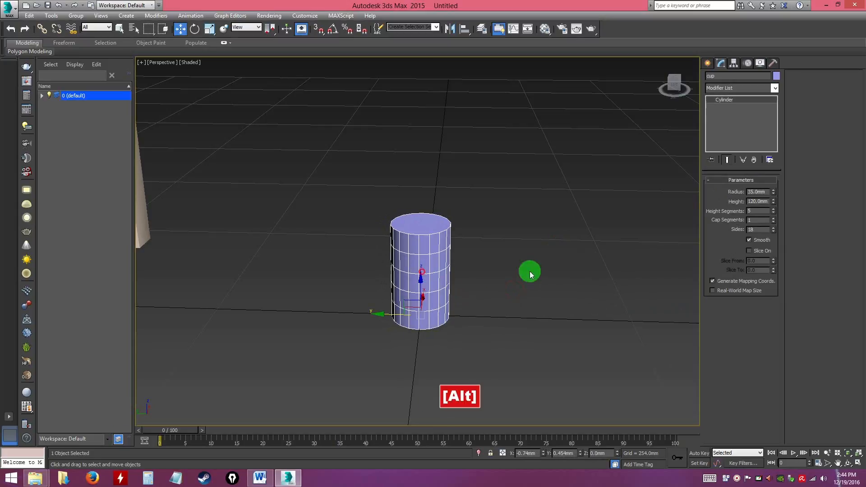
# - Reduce the cup's height segments to 1
pyautogui.press('ctrl')
pyautogui.press('ctrl')
pyautogui.press('ctrl')
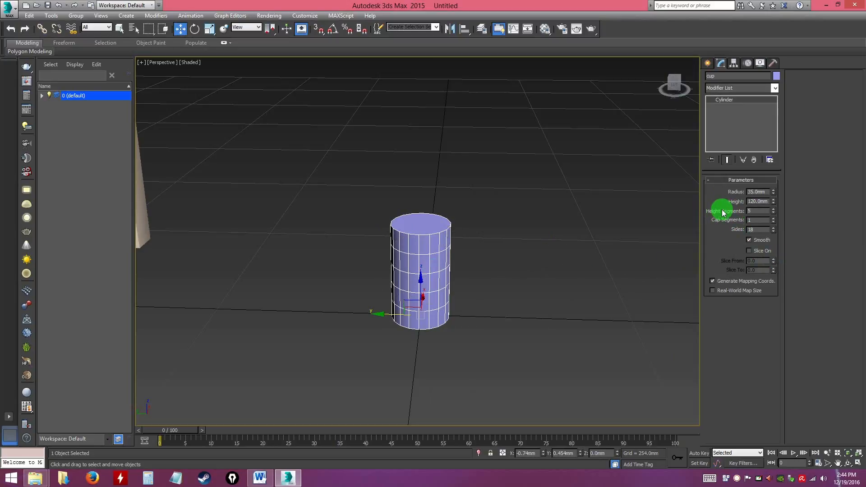
pyautogui.press('ctrl')
pyautogui.moveTo(761, 211); pyautogui.dragTo(705, 207)
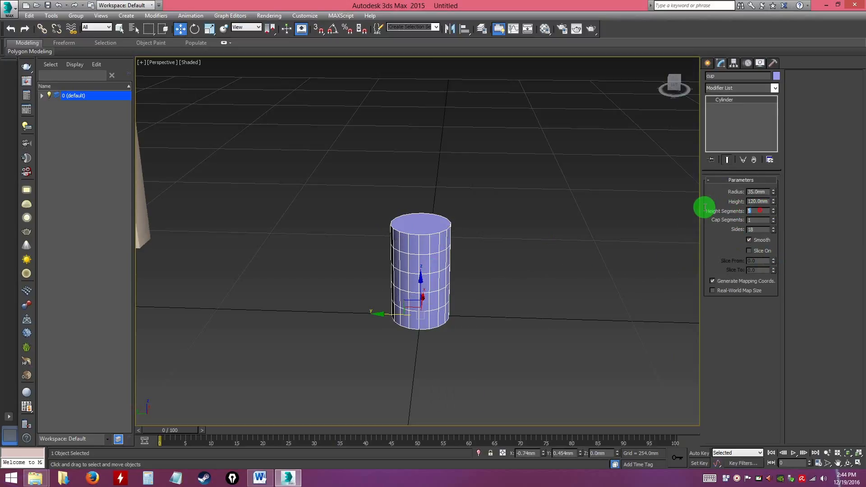
pyautogui.press('Return')
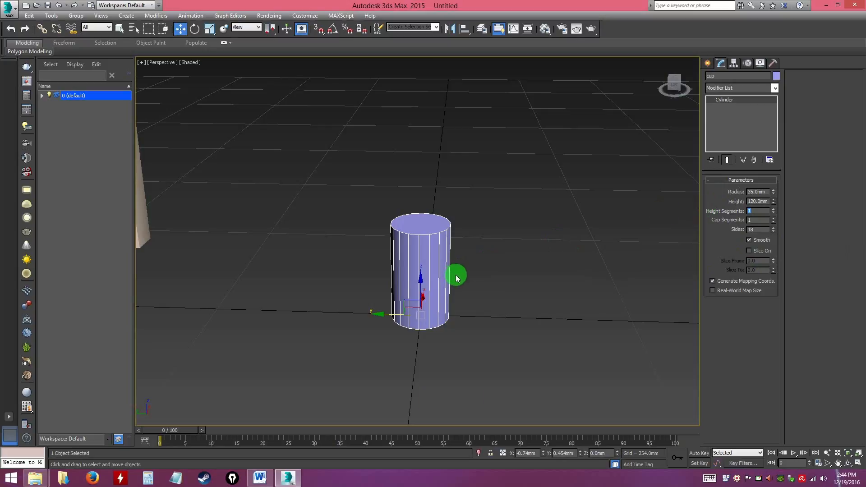
pyautogui.click(483, 280)
pyautogui.click(412, 257)
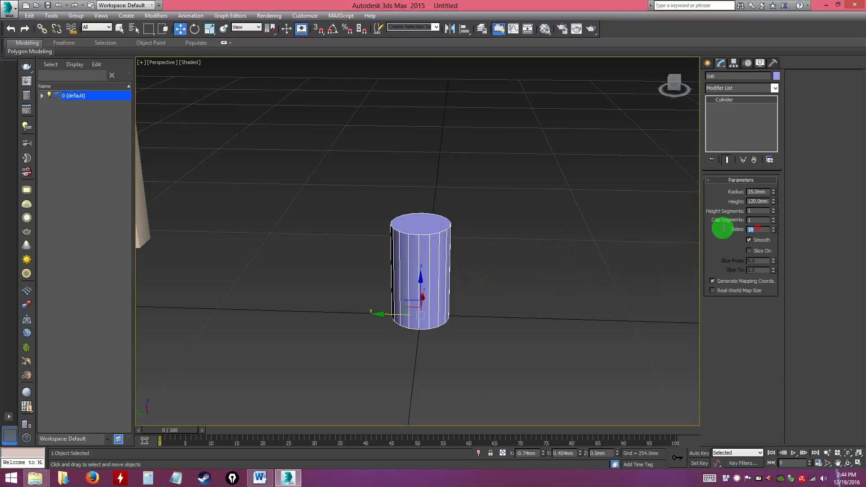
# - Set the cup's number of sides to 32 for a rounder outline
pyautogui.keyDown('alt'); pyautogui.moveTo(524, 240); pyautogui.dragTo(487, 344, button='middle'); pyautogui.keyUp('alt')
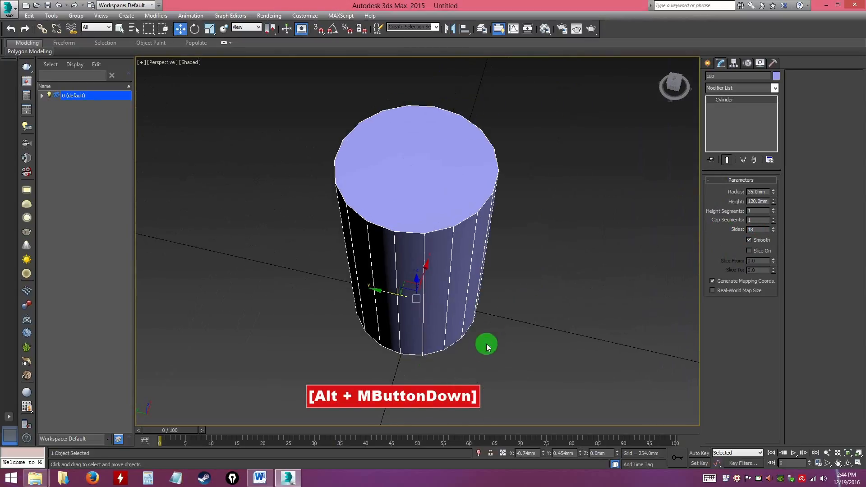
pyautogui.click(773, 229)
pyautogui.click(774, 231)
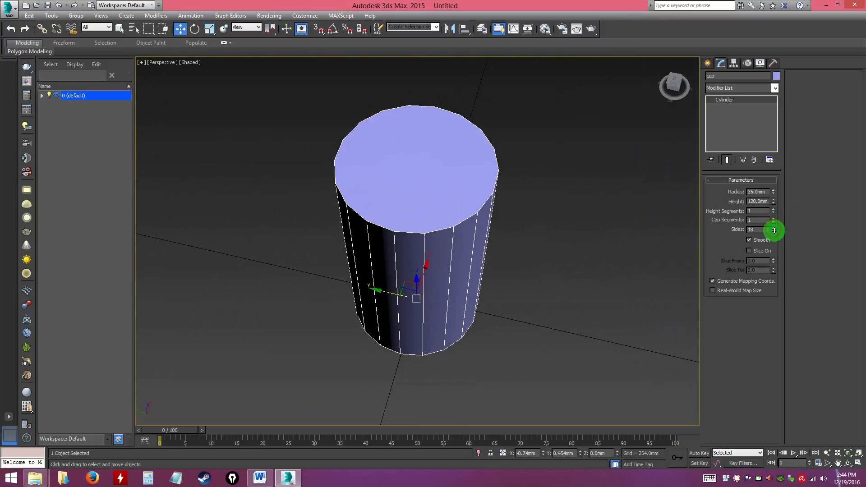
pyautogui.moveTo(774, 231); pyautogui.dragTo(779, 159)
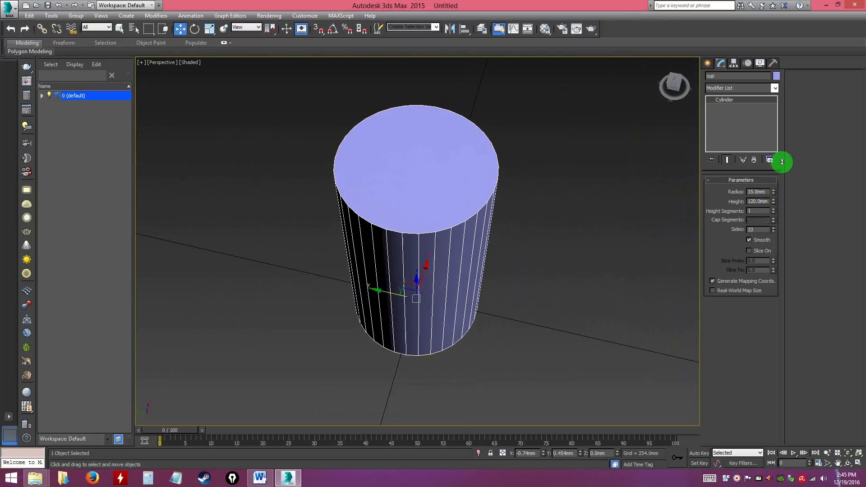
pyautogui.doubleClick(761, 229)
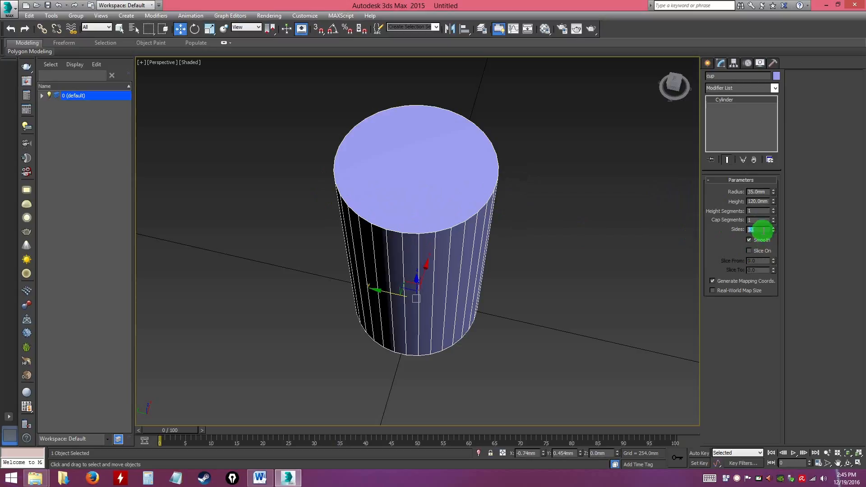
pyautogui.press('Return')
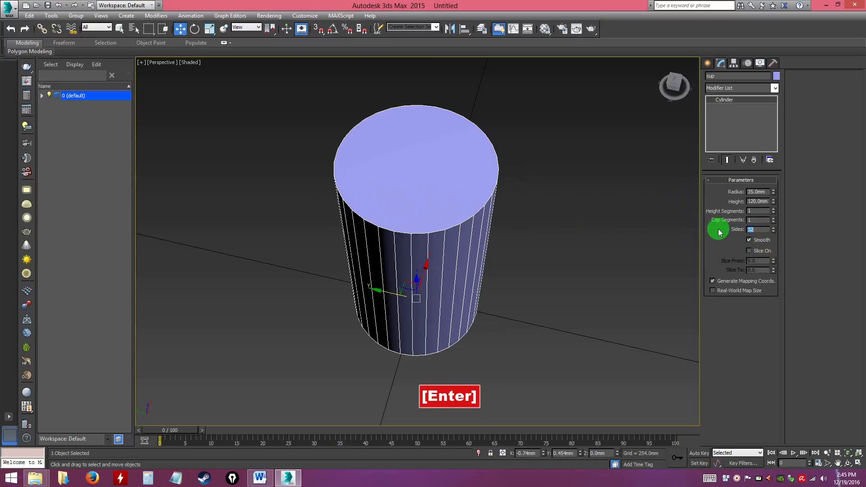
pyautogui.click(533, 265)
pyautogui.keyDown('alt'); pyautogui.moveTo(476, 257); pyautogui.dragTo(501, 230, button='middle'); pyautogui.keyUp('alt')
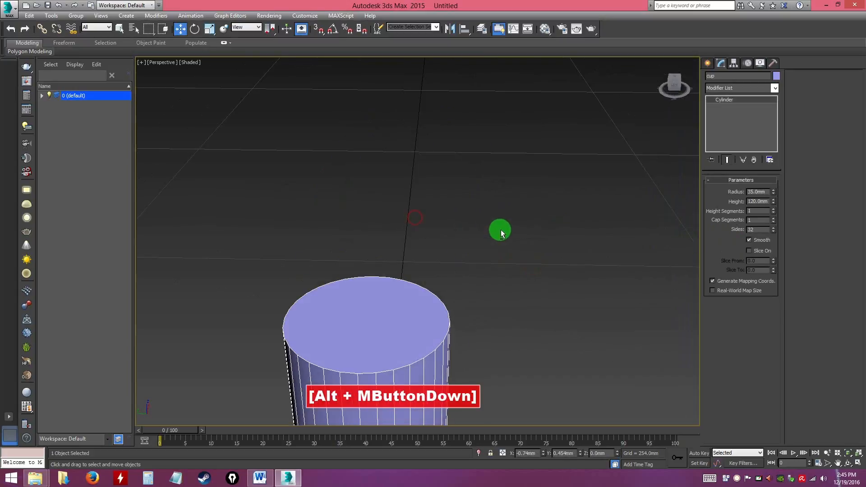
# - Move the cup to the world origin by setting its X and Y position to 0 mm
pyautogui.press('z')
pyautogui.keyDown('alt'); pyautogui.moveTo(445, 294); pyautogui.dragTo(553, 280, button='middle'); pyautogui.keyUp('alt')
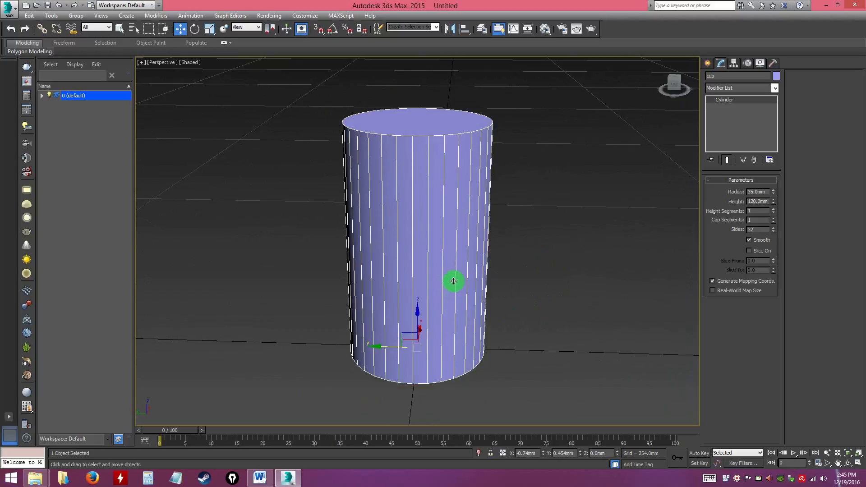
pyautogui.click(195, 29)
pyautogui.click(179, 29)
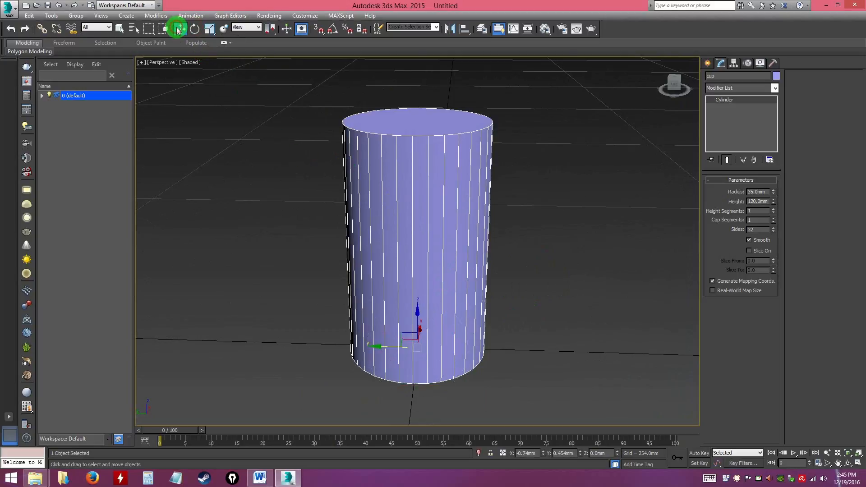
pyautogui.doubleClick(530, 453)
pyautogui.write('0')
pyautogui.press('Return')
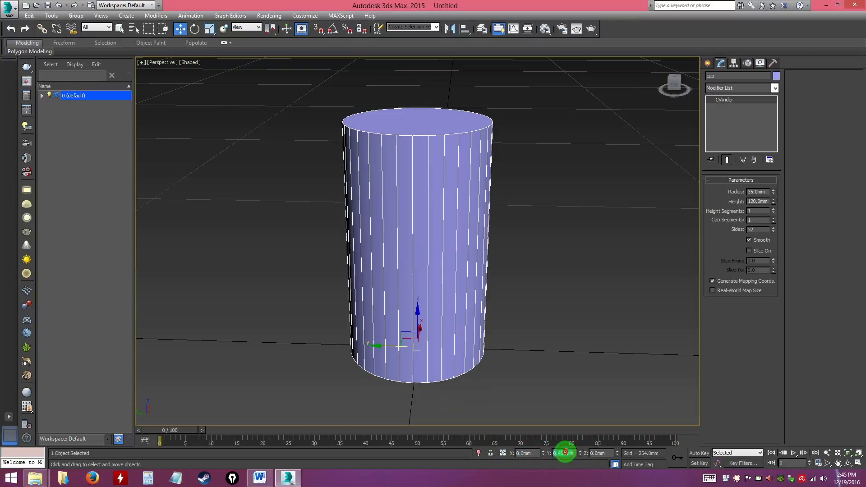
pyautogui.write('0')
pyautogui.press('Return')
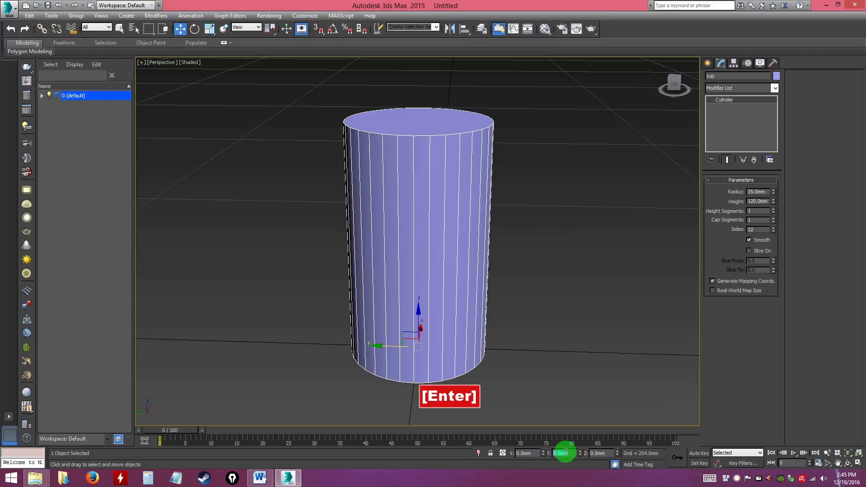
# - Convert the cup to an Editable Poly
pyautogui.keyDown('alt'); pyautogui.moveTo(439, 309); pyautogui.dragTo(514, 306, button='middle'); pyautogui.keyUp('alt')
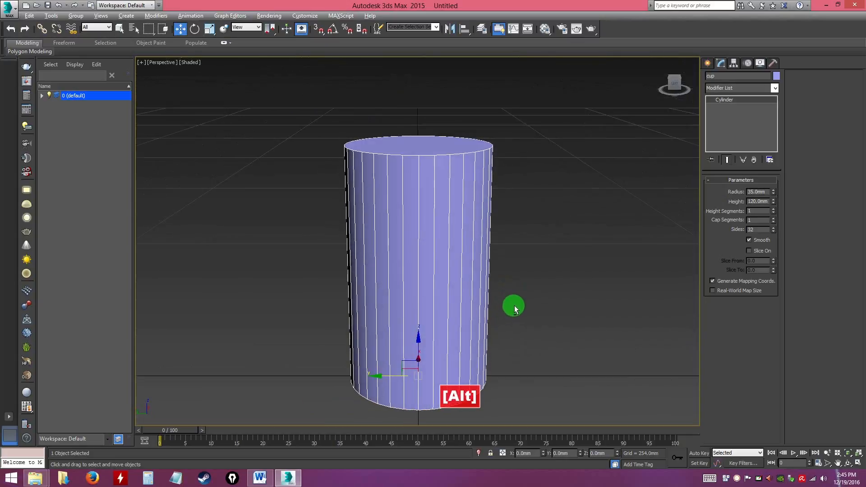
pyautogui.rightClick(424, 215)
pyautogui.moveTo(465, 304)
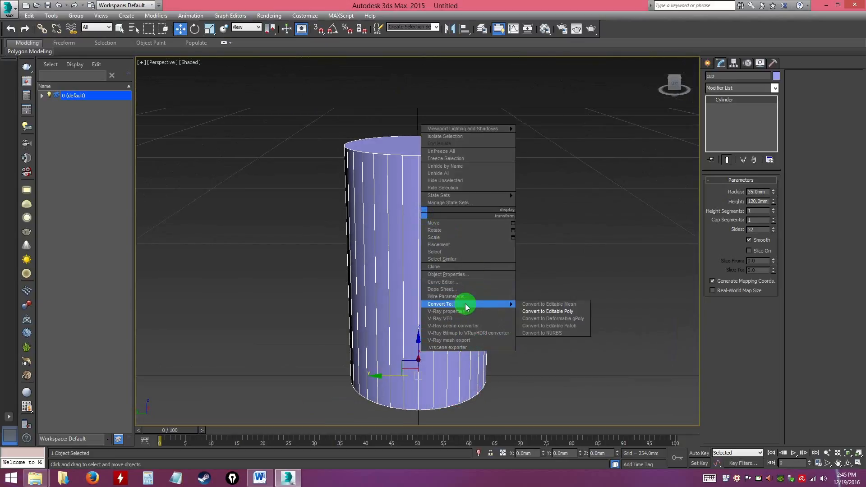
pyautogui.click(540, 312)
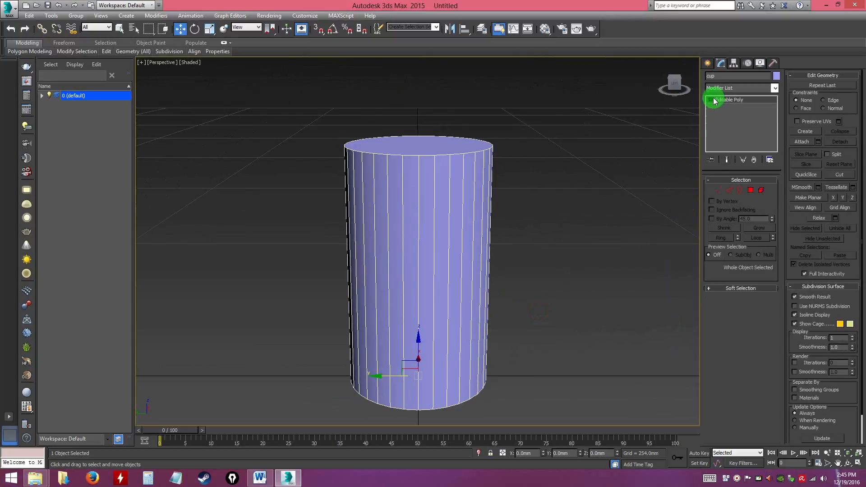
# - Select the vertices around the cup's upper rim and scale them outward to taper the cup towards its base
pyautogui.click(732, 110)
pyautogui.moveTo(302, 102); pyautogui.dragTo(545, 182)
pyautogui.keyDown('alt'); pyautogui.moveTo(532, 226); pyautogui.dragTo(530, 231, button='middle'); pyautogui.keyUp('alt')
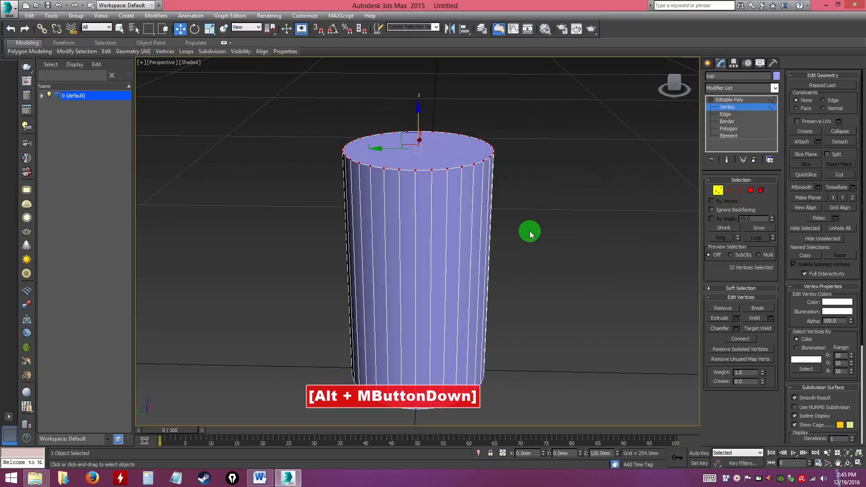
pyautogui.press('r')
pyautogui.moveTo(423, 143)
pyautogui.mouseDown()
pyautogui.moveTo(437, 145)
pyautogui.moveTo(400, 117)
pyautogui.moveTo(418, 140)
pyautogui.moveTo(412, 131)
pyautogui.mouseUp()
pyautogui.keyDown('alt'); pyautogui.moveTo(479, 228); pyautogui.dragTo(439, 137, button='middle'); pyautogui.keyUp('alt')
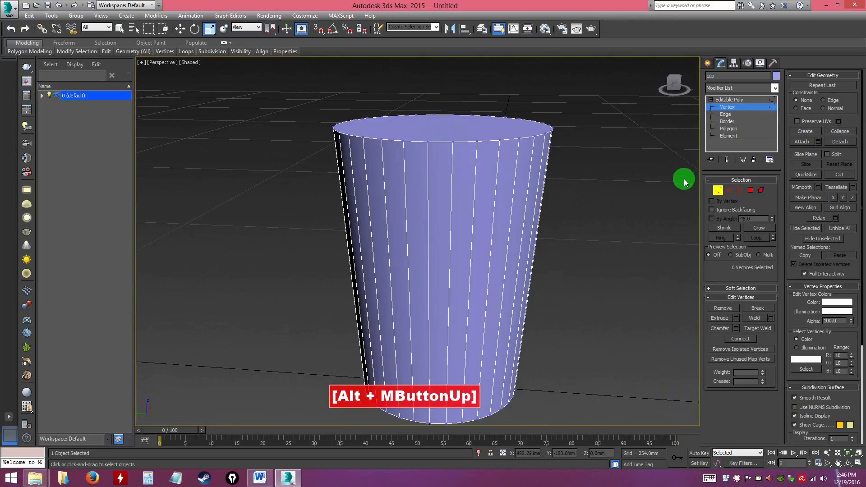
# - Select the polygon on the cup's underside and begin a Bevel on it with a height of 0 mm
pyautogui.keyDown('alt'); pyautogui.moveTo(590, 172); pyautogui.dragTo(570, 140, button='middle'); pyautogui.keyUp('alt')
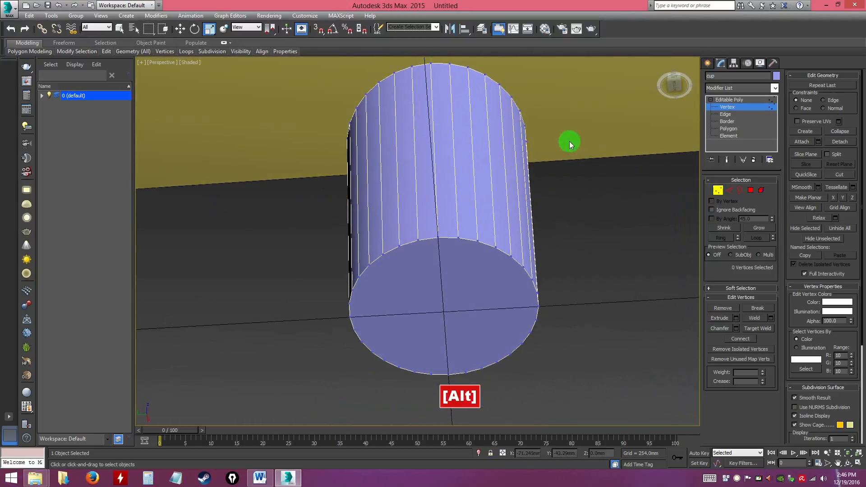
pyautogui.click(727, 129)
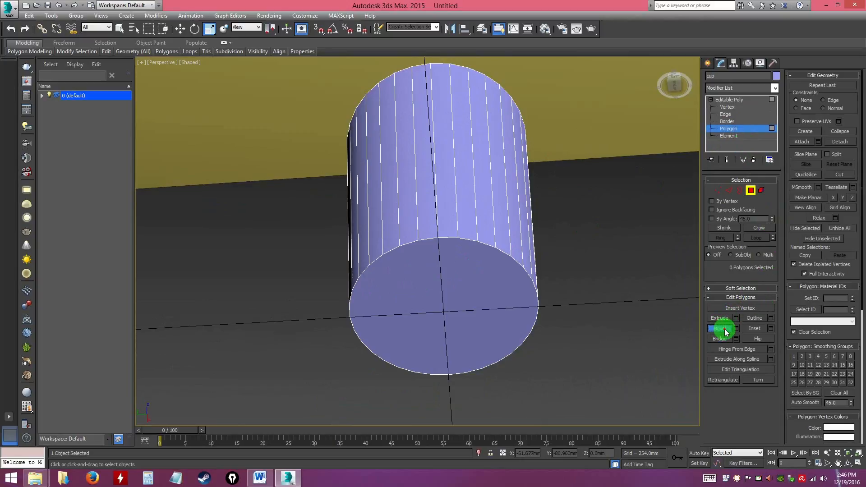
pyautogui.click(444, 288)
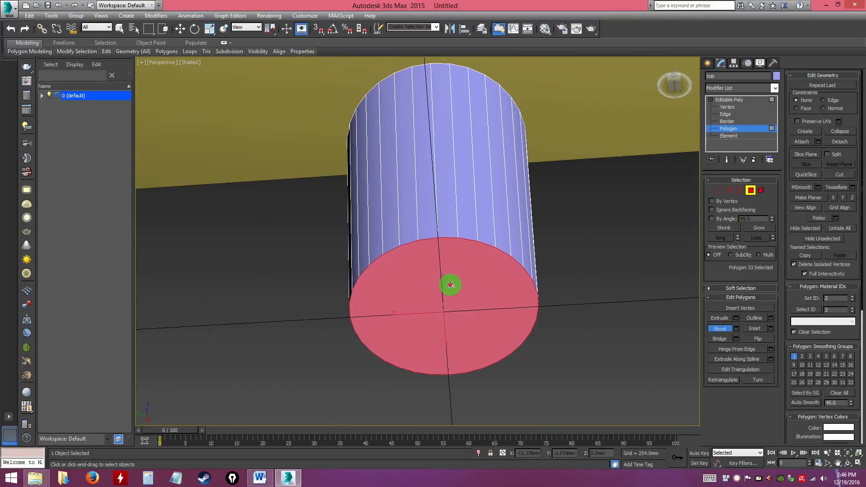
pyautogui.keyDown('alt'); pyautogui.moveTo(445, 280); pyautogui.dragTo(483, 302, button='middle'); pyautogui.keyUp('alt')
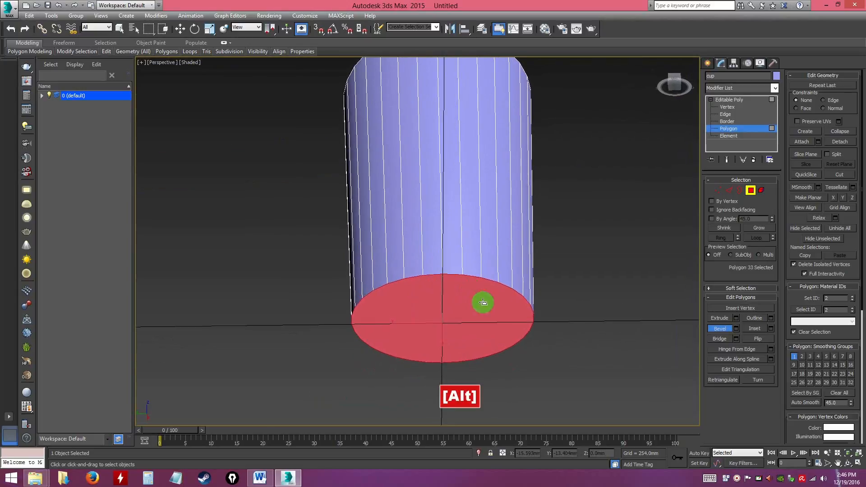
pyautogui.click(736, 331)
pyautogui.keyDown('alt'); pyautogui.moveTo(537, 310); pyautogui.dragTo(516, 135, button='middle'); pyautogui.keyUp('alt')
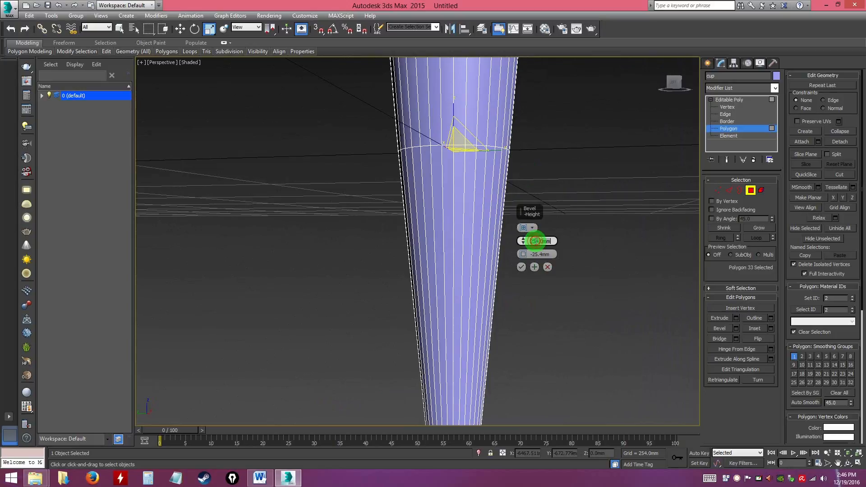
pyautogui.click(535, 241)
pyautogui.write('0')
pyautogui.press('Return')
# - Set the underside bevel's outline to about -5.183 mm and apply it, continuing with another bevel
pyautogui.keyDown('alt'); pyautogui.moveTo(474, 185); pyautogui.dragTo(503, 238, button='middle'); pyautogui.keyUp('alt')
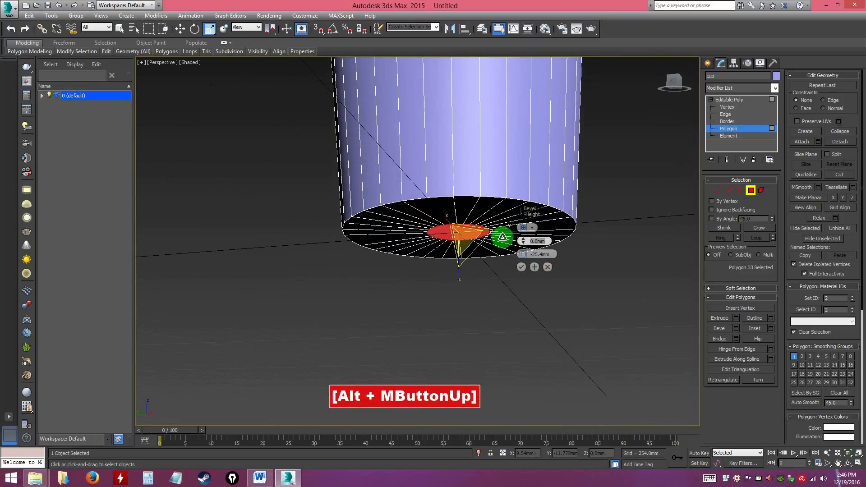
pyautogui.click(535, 254)
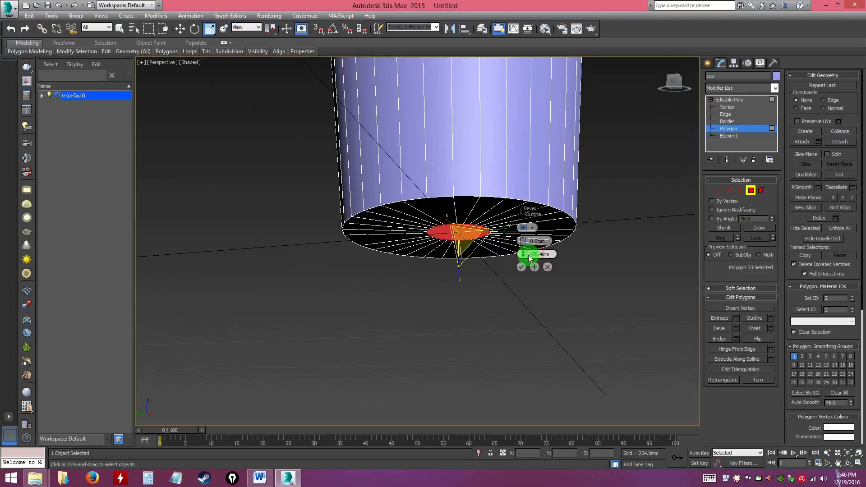
pyautogui.moveTo(523, 251); pyautogui.dragTo(522, 249)
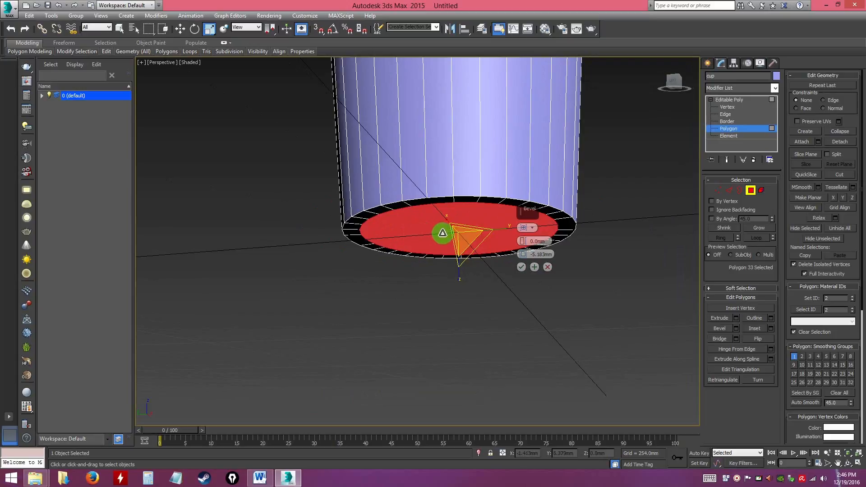
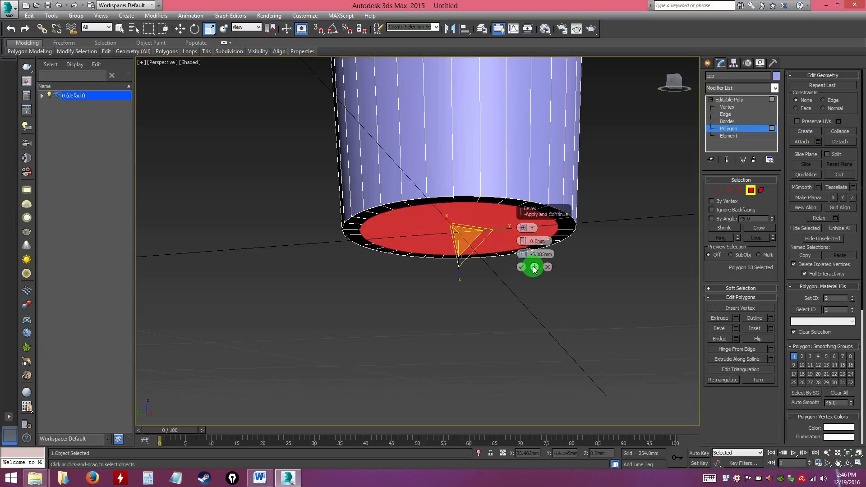
pyautogui.press('ctrl')
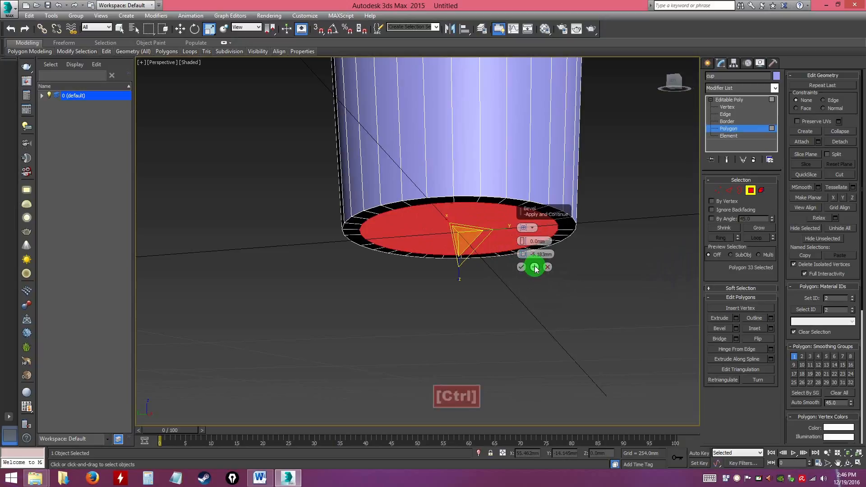
pyautogui.click(534, 267)
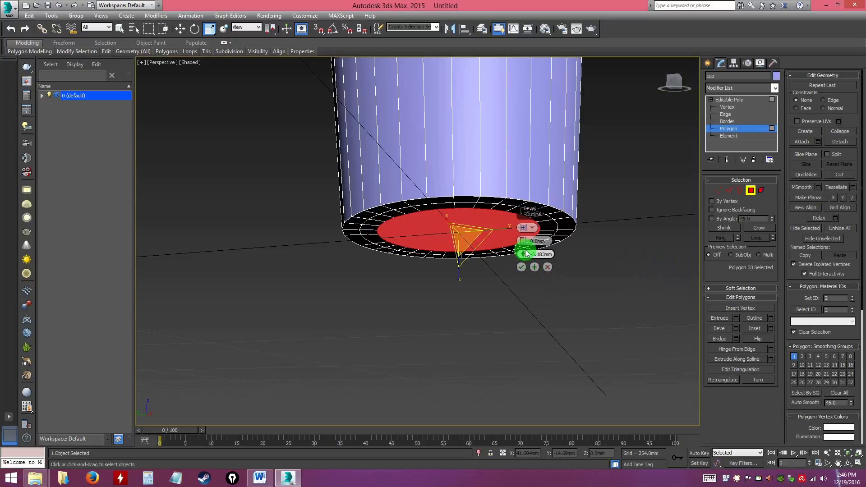
# - Recess the cup's underside with a bevel of -3 mm height and -1.814 mm outline, and leave sub-object editing
pyautogui.moveTo(524, 245); pyautogui.dragTo(525, 254)
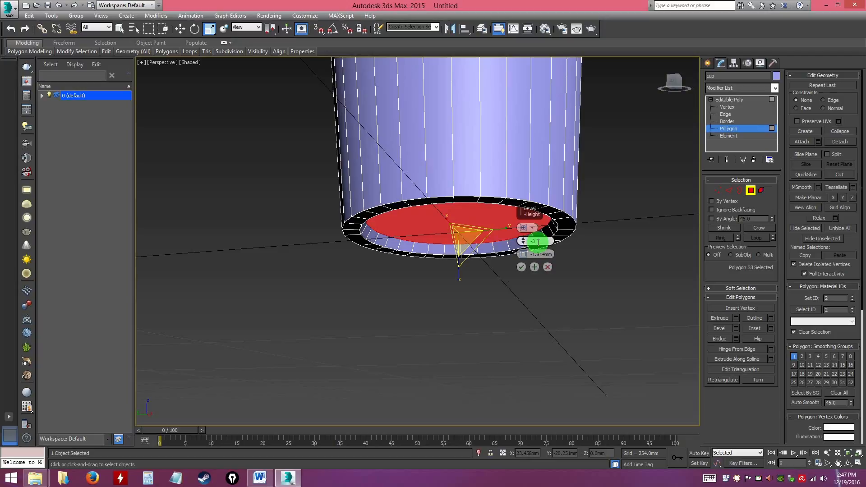
pyautogui.press('Return')
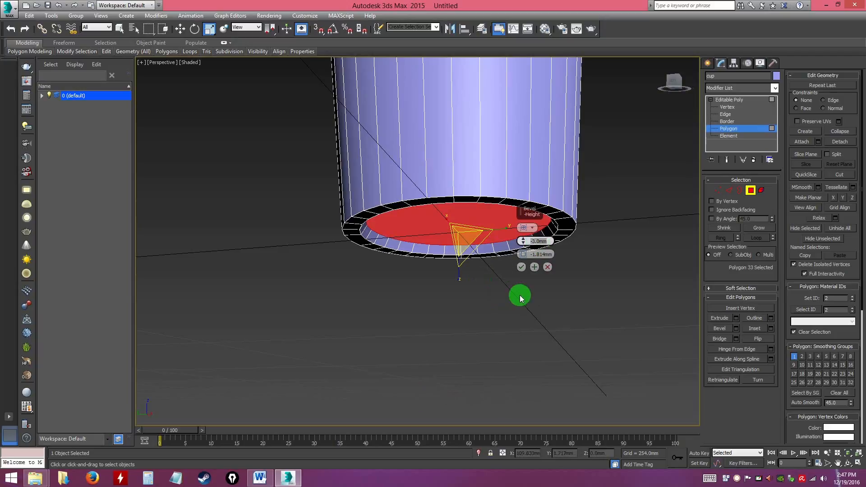
pyautogui.click(521, 269)
pyautogui.click(528, 306)
pyautogui.keyDown('alt'); pyautogui.moveTo(528, 305); pyautogui.dragTo(482, 284, button='middle'); pyautogui.keyUp('alt')
pyautogui.click(729, 99)
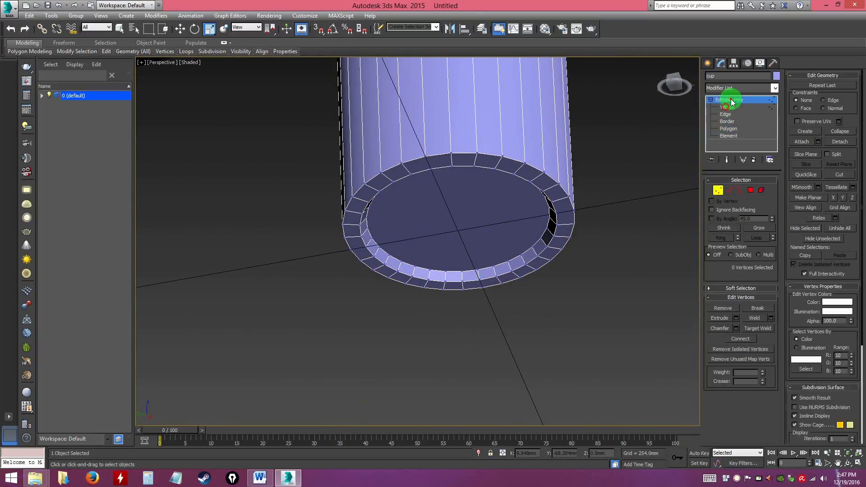
pyautogui.click(625, 218)
pyautogui.keyDown('alt'); pyautogui.moveTo(626, 217); pyautogui.dragTo(447, 226, button='middle'); pyautogui.keyUp('alt')
pyautogui.keyDown('alt'); pyautogui.moveTo(503, 212); pyautogui.dragTo(543, 219, button='middle'); pyautogui.keyUp('alt')
pyautogui.scroll(5, 543, 219)
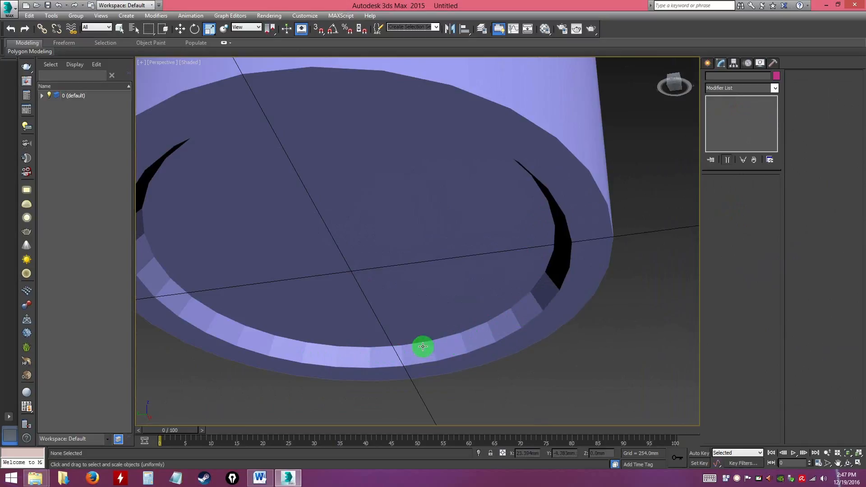
# - Reselect the cup, pick its top polygon and begin a Bevel on it with a height of 0 mm
pyautogui.click(529, 195)
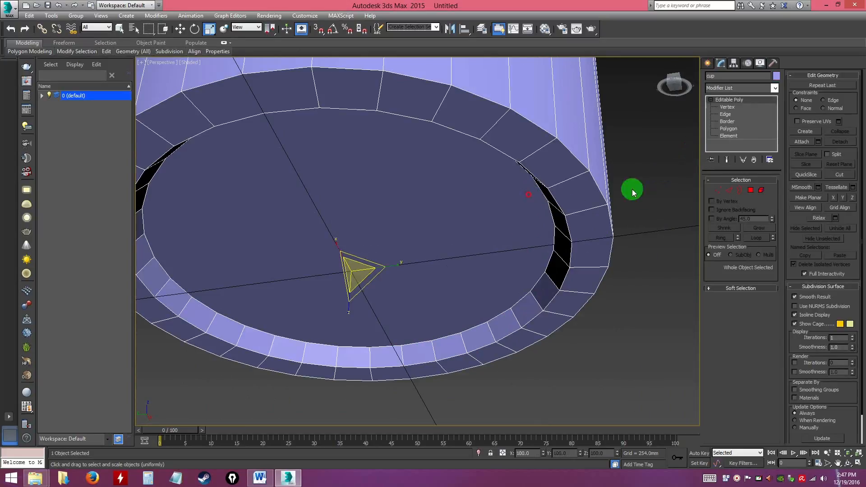
pyautogui.keyDown('alt'); pyautogui.moveTo(435, 203); pyautogui.dragTo(710, 154, button='middle'); pyautogui.keyUp('alt')
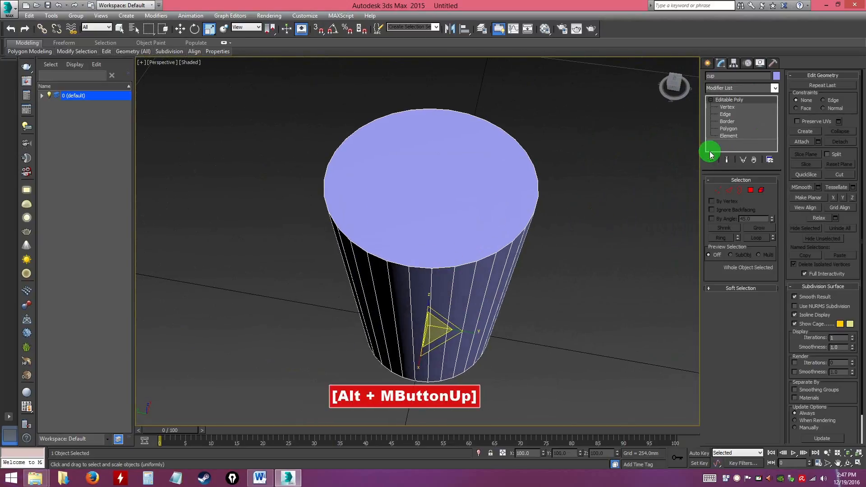
pyautogui.click(728, 129)
pyautogui.click(420, 195)
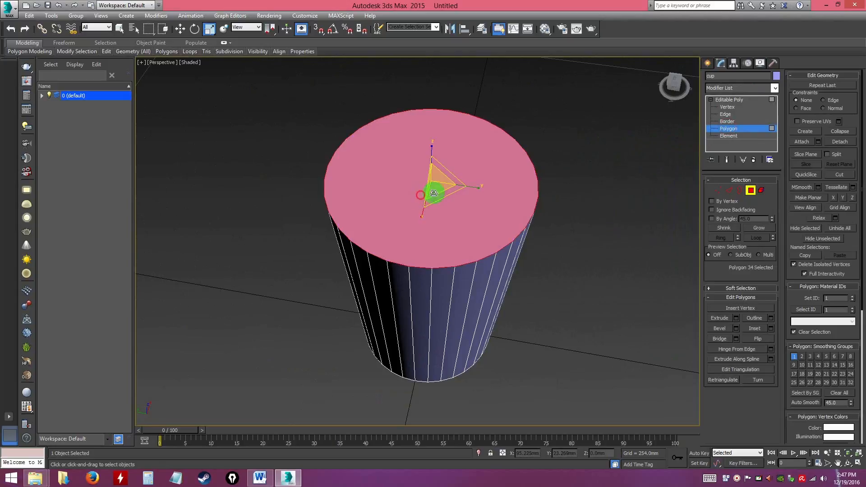
pyautogui.keyDown('alt'); pyautogui.moveTo(468, 196); pyautogui.dragTo(482, 204, button='middle'); pyautogui.keyUp('alt')
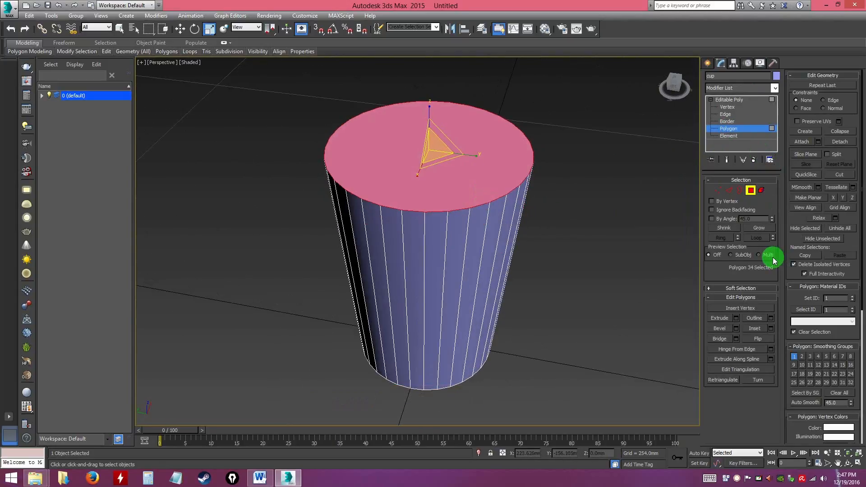
pyautogui.click(736, 329)
pyautogui.moveTo(527, 246); pyautogui.dragTo(524, 236)
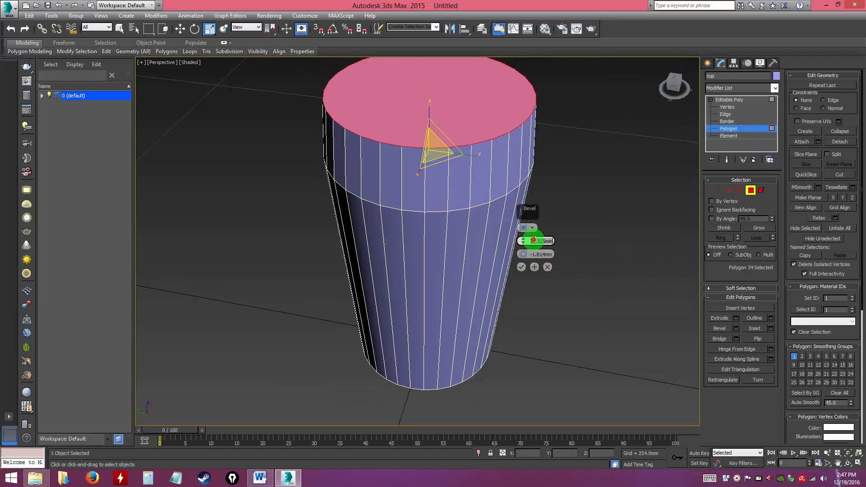
pyautogui.press('Return')
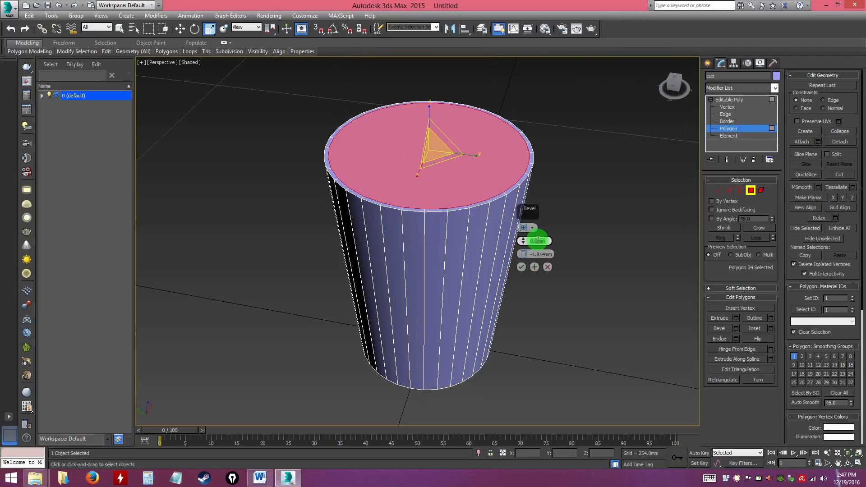
pyautogui.keyDown('alt'); pyautogui.moveTo(486, 208); pyautogui.dragTo(468, 232, button='middle'); pyautogui.keyUp('alt')
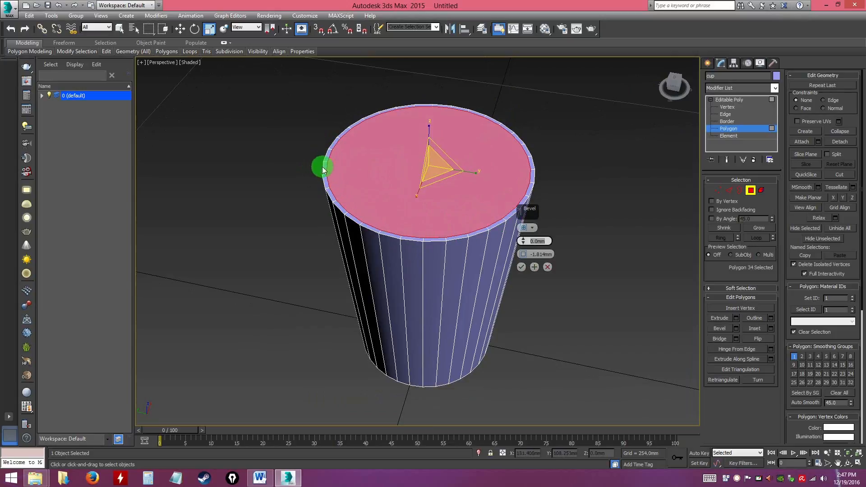
# - Set the top bevel's outline to -3 mm and apply it at 0 mm height, continuing with another bevel
pyautogui.moveTo(524, 255)
pyautogui.mouseDown()
pyautogui.moveTo(525, 264)
pyautogui.moveTo(524, 254)
pyautogui.mouseUp()
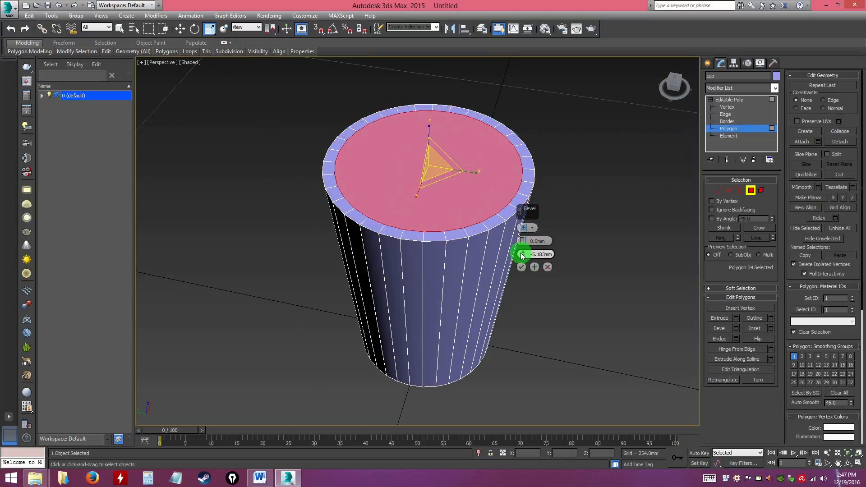
pyautogui.click(537, 255)
pyautogui.write('-2')
pyautogui.press('Return')
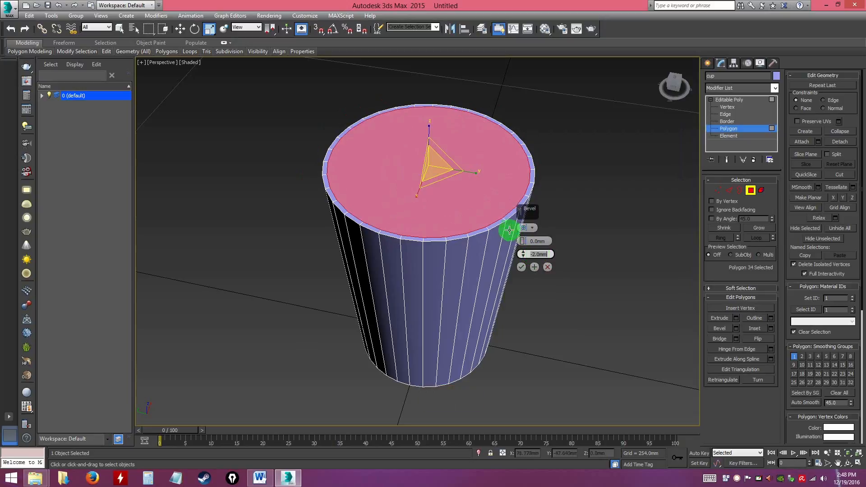
pyautogui.click(538, 254)
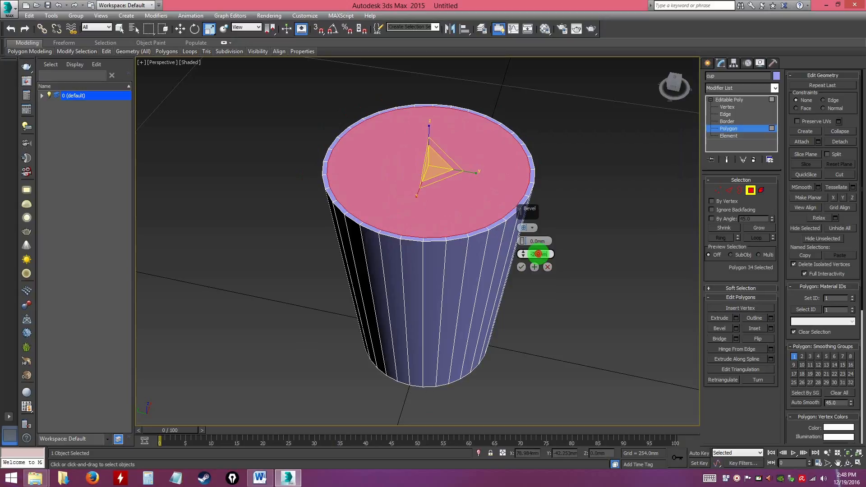
pyautogui.write('-3')
pyautogui.press('Return')
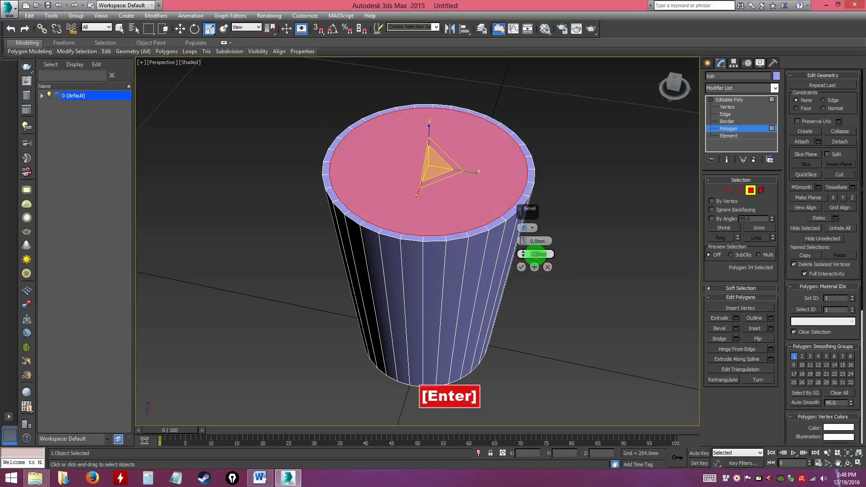
pyautogui.click(526, 268)
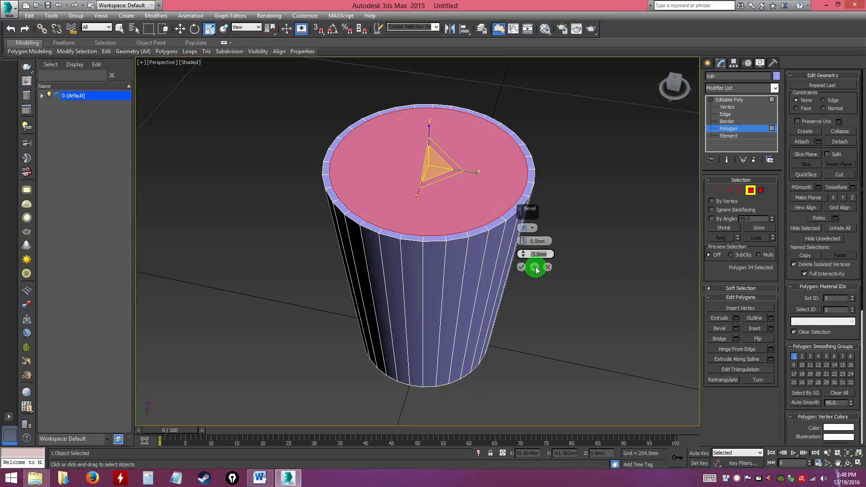
pyautogui.moveTo(532, 213); pyautogui.dragTo(564, 207)
pyautogui.moveTo(555, 237); pyautogui.dragTo(558, 238)
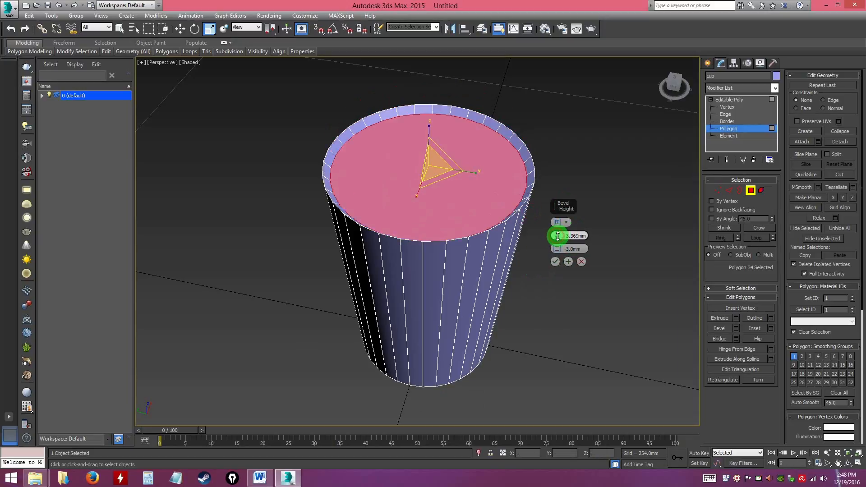
pyautogui.hotkey('ctrl', 'z')
pyautogui.click(568, 262)
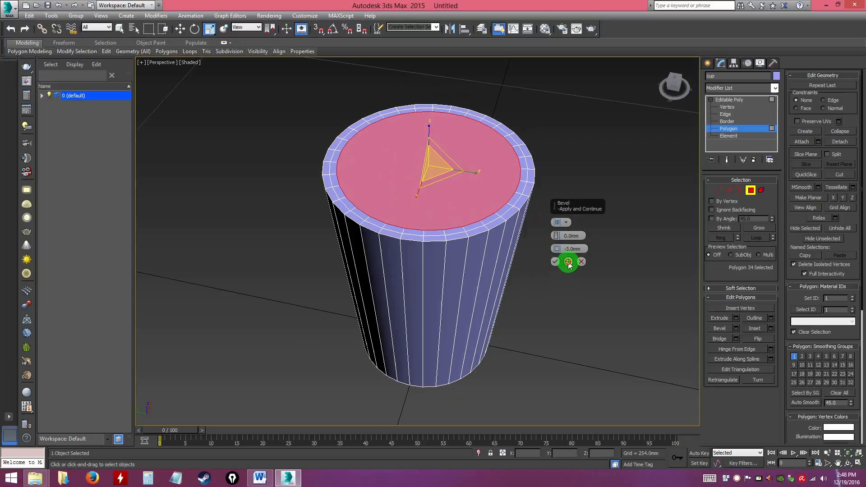
# - Try pushing the inset top polygon down into the cup with a bevel height of about -104.198 mm
pyautogui.click(557, 236)
pyautogui.moveTo(556, 235); pyautogui.dragTo(555, 317)
pyautogui.keyDown('alt'); pyautogui.moveTo(555, 317); pyautogui.dragTo(469, 292, button='middle'); pyautogui.keyUp('alt')
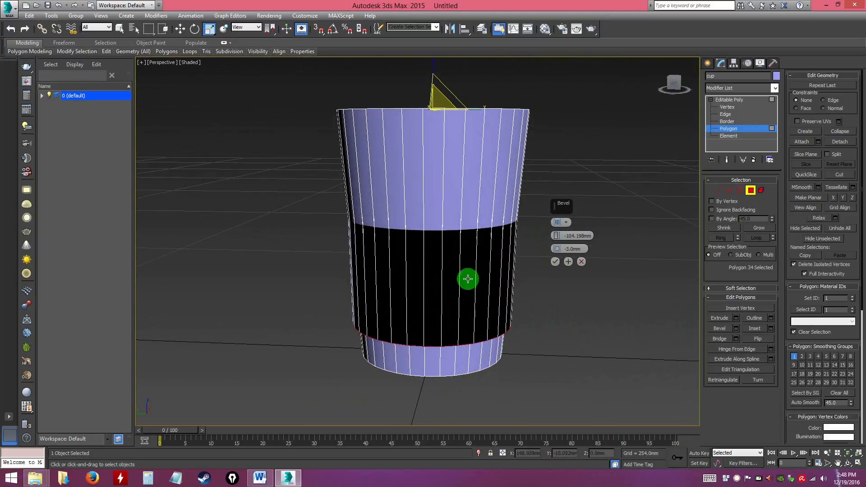
pyautogui.keyDown('alt'); pyautogui.moveTo(499, 283); pyautogui.dragTo(496, 313, button='middle'); pyautogui.keyUp('alt')
# - Reduce the depth of the inner bevel by setting its height to about -3.115 mm
pyautogui.moveTo(558, 237); pyautogui.dragTo(557, 219)
pyautogui.moveTo(434, 249)
pyautogui.keyDown('alt'); pyautogui.mouseDown(button='middle')
pyautogui.moveTo(432, 230)
pyautogui.moveTo(429, 245)
pyautogui.mouseUp(button='middle'); pyautogui.keyUp('alt')
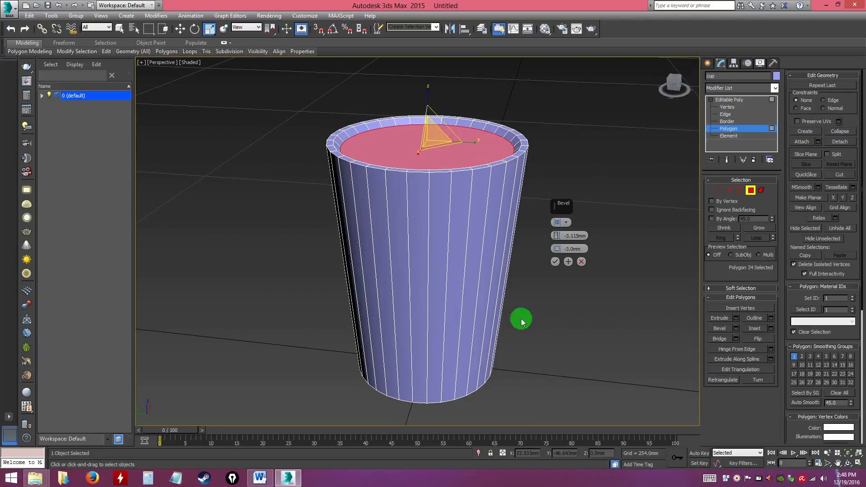
pyautogui.keyDown('alt'); pyautogui.moveTo(512, 318); pyautogui.dragTo(507, 290, button='middle'); pyautogui.keyUp('alt')
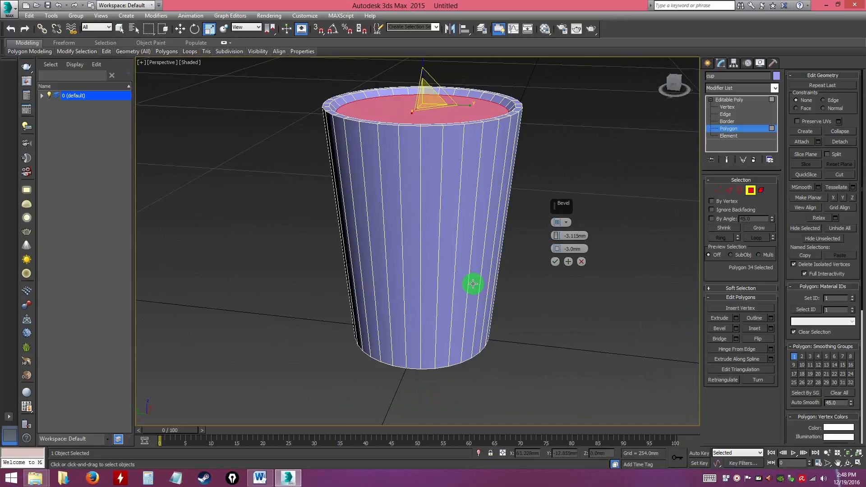
# - Show all four viewports and frame the cup closely in the Left wireframe view
pyautogui.hotkey('alt', 'w')
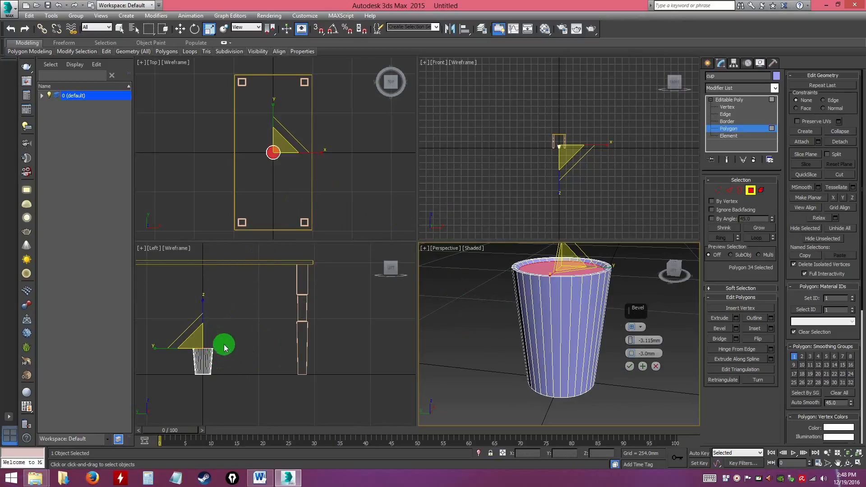
pyautogui.keyDown('alt'); pyautogui.moveTo(288, 356); pyautogui.dragTo(318, 306, button='middle'); pyautogui.keyUp('alt')
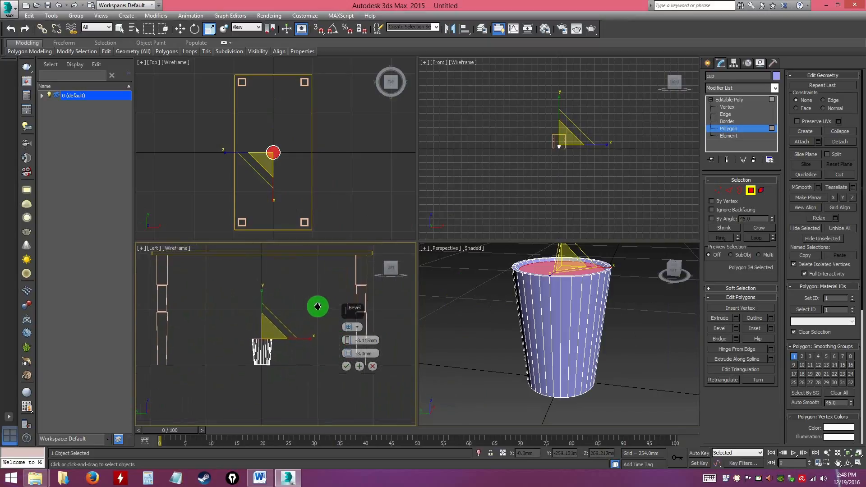
pyautogui.scroll(4, 318, 311)
pyautogui.moveTo(277, 335); pyautogui.dragTo(321, 282, button='middle')
pyautogui.scroll(4, 322, 283)
pyautogui.moveTo(253, 325); pyautogui.dragTo(346, 264, button='middle')
pyautogui.moveTo(300, 302); pyautogui.dragTo(296, 267, button='middle')
pyautogui.moveTo(295, 278); pyautogui.dragTo(298, 310)
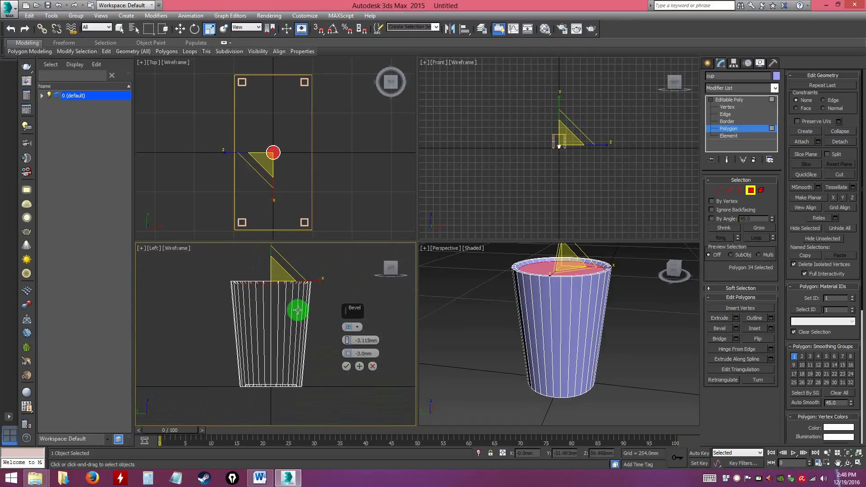
# - Set the inner bevel's height to about -115.264 mm so the top polygon reaches down near the cup's base
pyautogui.click(349, 340)
pyautogui.keyDown('ctrl'); pyautogui.moveTo(349, 342); pyautogui.dragTo(353, 433); pyautogui.keyUp('ctrl')
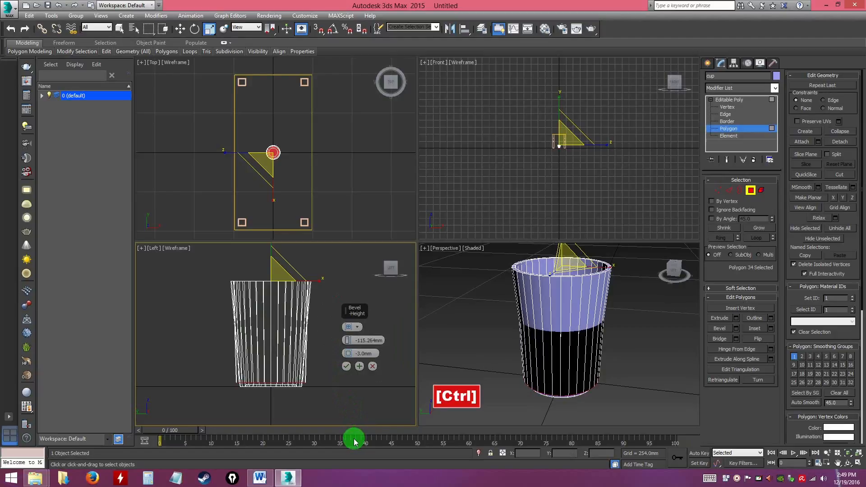
pyautogui.click(350, 366)
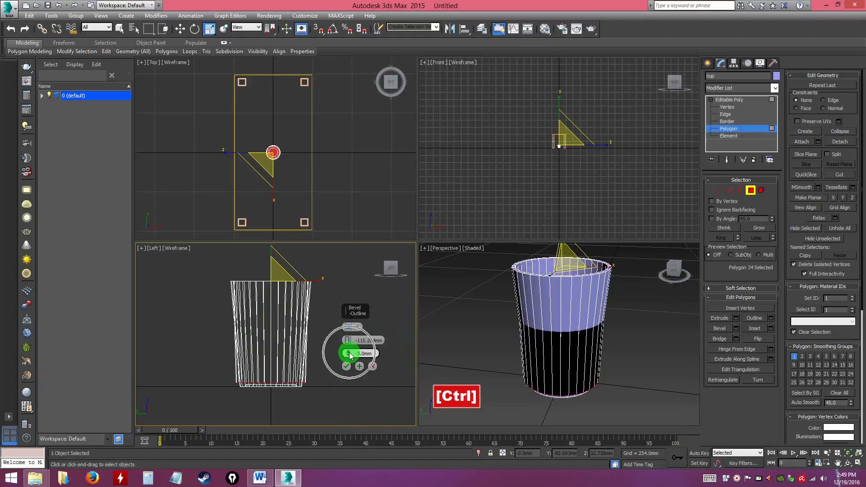
# - Set the inner bevel's outline to about -11.194 mm and apply the bevel to finish hollowing the cup
pyautogui.keyDown('ctrl'); pyautogui.moveTo(348, 353); pyautogui.dragTo(350, 360); pyautogui.keyUp('ctrl')
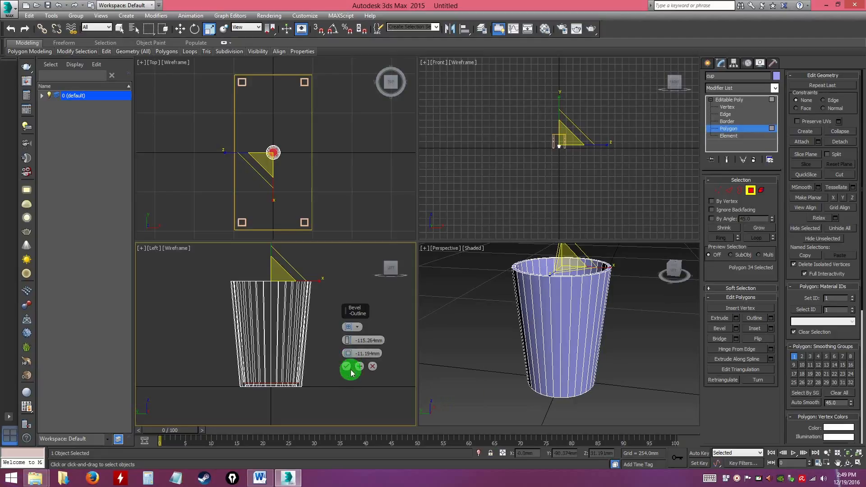
pyautogui.click(346, 367)
pyautogui.click(478, 350)
pyautogui.keyDown('alt'); pyautogui.moveTo(571, 347); pyautogui.dragTo(552, 347, button='middle'); pyautogui.keyUp('alt')
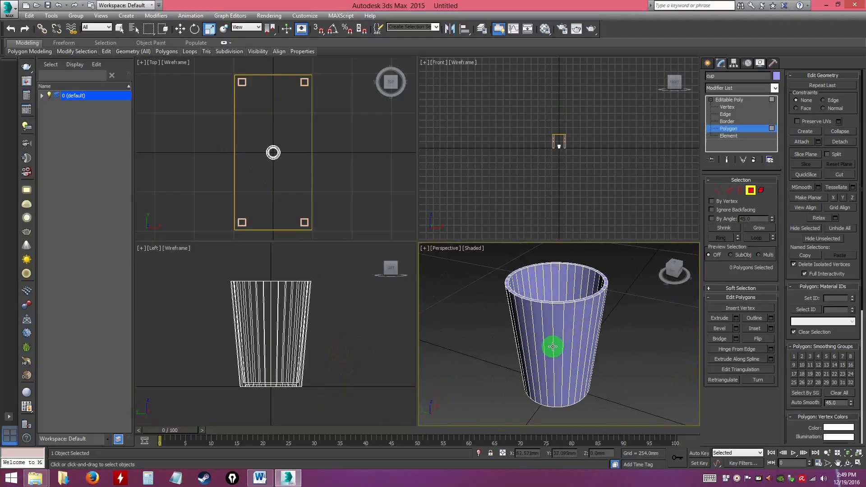
pyautogui.hotkey('alt', 'w')
pyautogui.keyDown('alt'); pyautogui.moveTo(414, 304); pyautogui.dragTo(439, 248, button='middle'); pyautogui.keyUp('alt')
pyautogui.keyDown('alt'); pyautogui.moveTo(500, 228); pyautogui.dragTo(462, 313, button='middle'); pyautogui.keyUp('alt')
pyautogui.scroll(3, 466, 306)
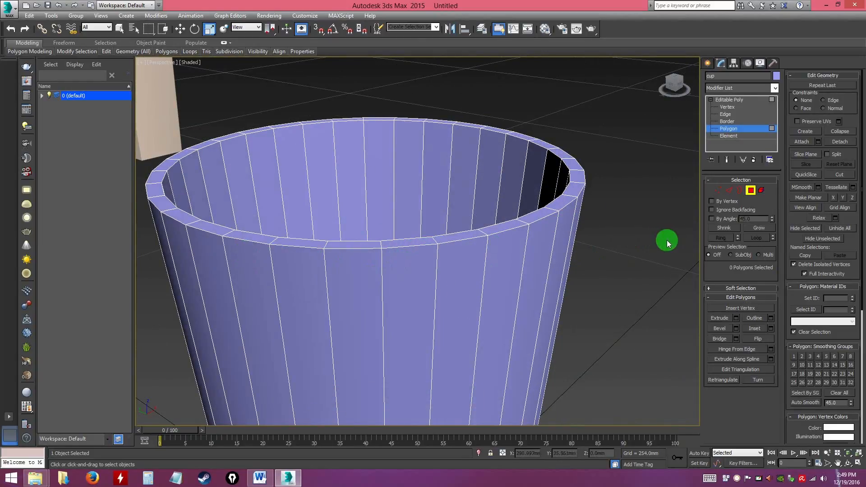
pyautogui.keyDown('alt'); pyautogui.moveTo(670, 237); pyautogui.dragTo(614, 239, button='middle'); pyautogui.keyUp('alt')
# - Slice the cup horizontally just below its rim at edge level, with the slice plane at Z 116.086 mm
pyautogui.doubleClick(727, 130)
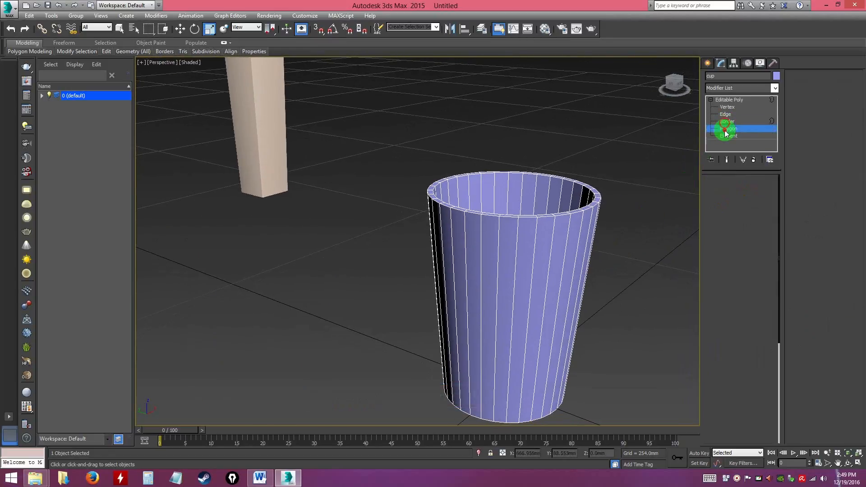
pyautogui.click(725, 116)
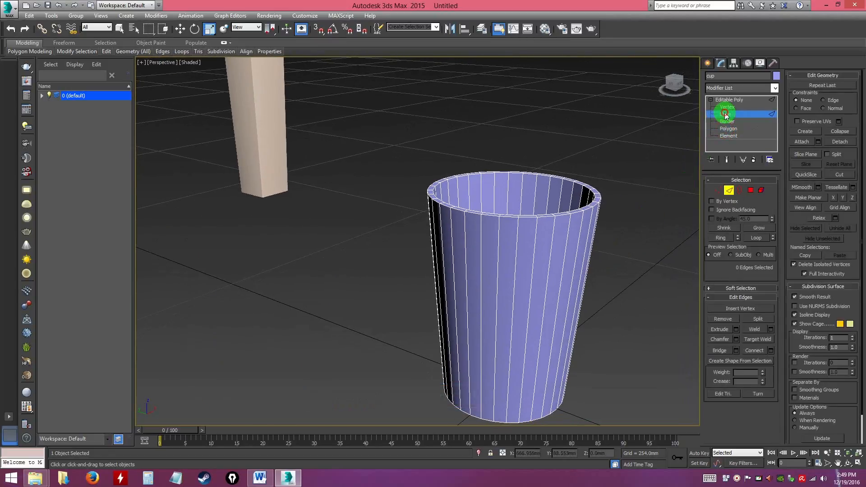
pyautogui.click(805, 155)
pyautogui.moveTo(518, 265); pyautogui.dragTo(512, 166)
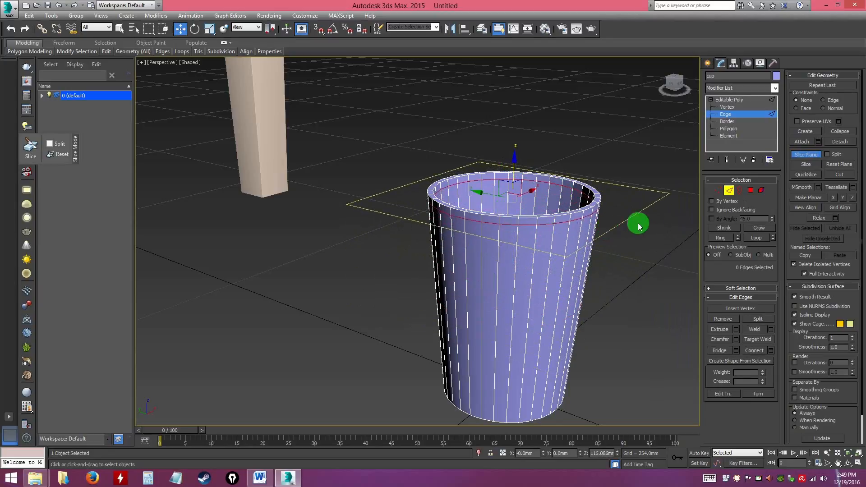
pyautogui.click(806, 165)
pyautogui.click(806, 155)
pyautogui.keyDown('alt'); pyautogui.moveTo(589, 264); pyautogui.dragTo(591, 305, button='middle'); pyautogui.keyUp('alt')
pyautogui.rightClick(620, 274)
pyautogui.click(584, 293)
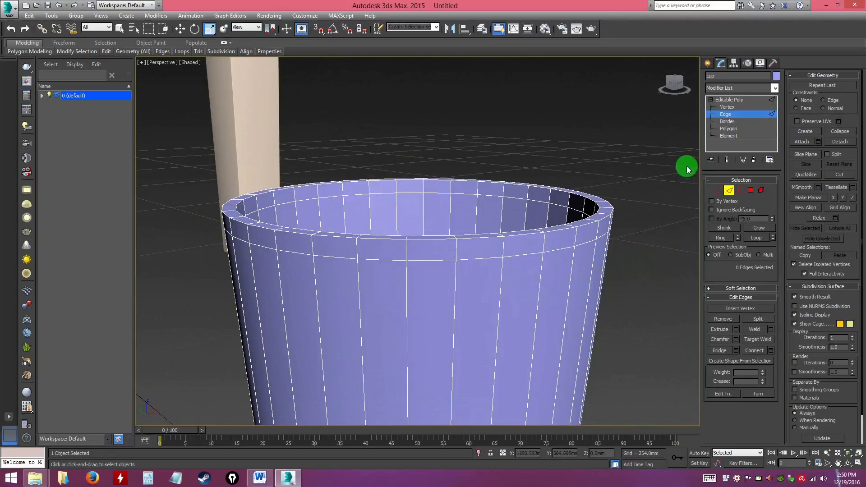
# - Switch to polygon level with the plain Select tool and select one polygon in the outer band below the rim
pyautogui.click(722, 130)
pyautogui.click(581, 240)
pyautogui.click(561, 241)
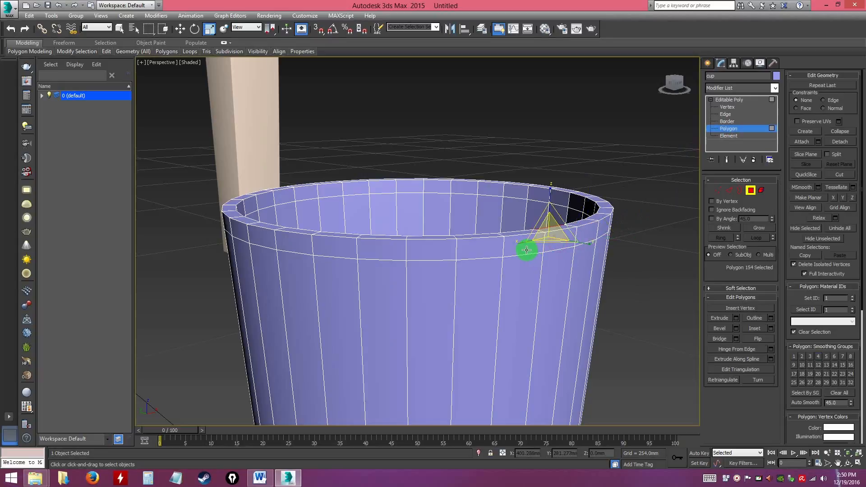
pyautogui.click(526, 249)
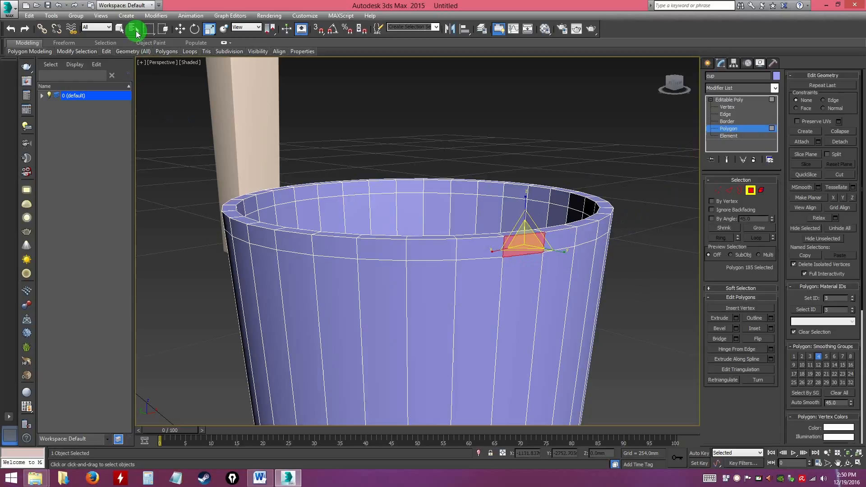
pyautogui.click(120, 30)
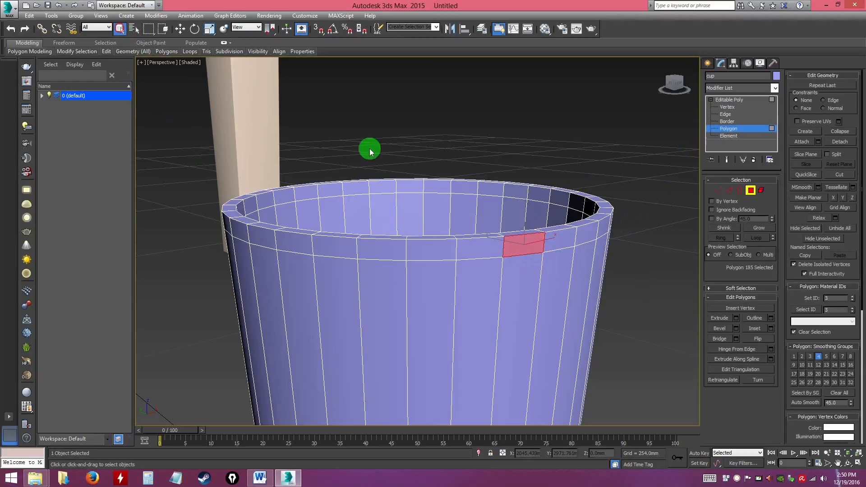
pyautogui.click(489, 249)
pyautogui.click(531, 248)
pyautogui.press('w')
pyautogui.press('q')
pyautogui.click(549, 245)
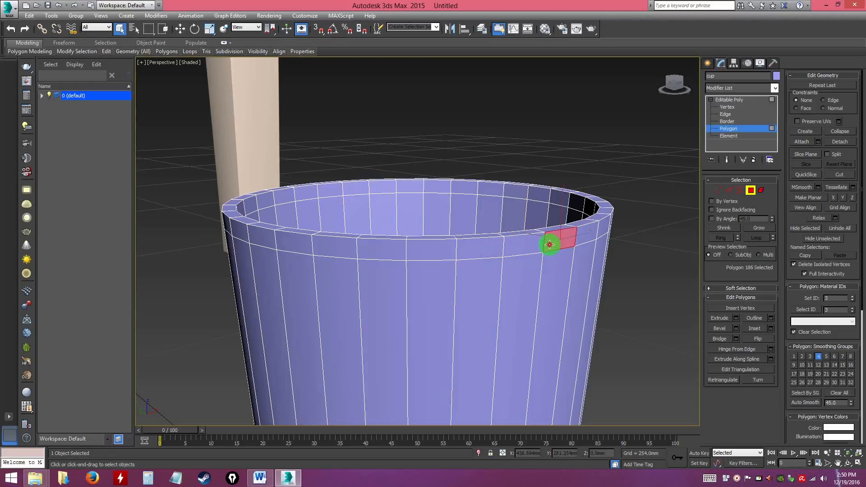
pyautogui.press('q')
pyautogui.press('q')
pyautogui.press('q')
pyautogui.press('q')
pyautogui.press('q')
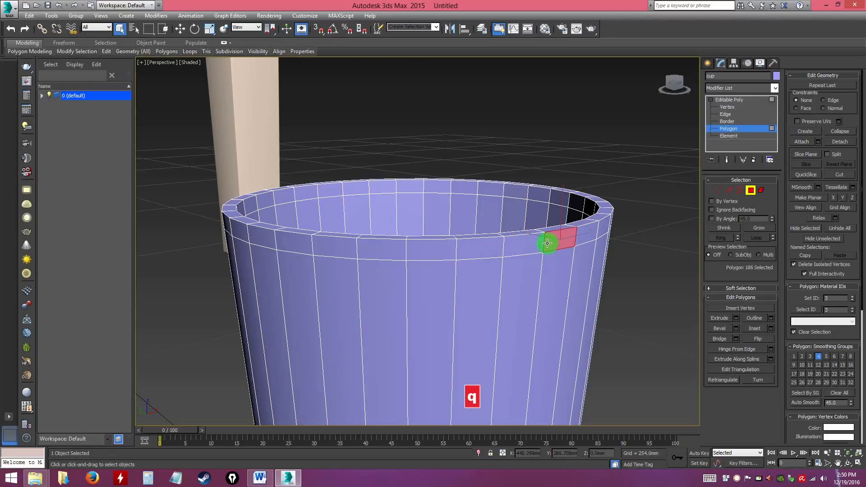
# - Select five adjacent polygons of the outer band below the rim one by one
pyautogui.click(618, 269)
pyautogui.click(564, 245)
pyautogui.keyDown('ctrl'); pyautogui.click(525, 246); pyautogui.keyUp('ctrl')
pyautogui.keyDown('ctrl'); pyautogui.click(492, 246); pyautogui.keyUp('ctrl')
pyautogui.keyDown('ctrl'); pyautogui.click(448, 248); pyautogui.keyUp('ctrl')
pyautogui.keyDown('ctrl'); pyautogui.click(400, 248); pyautogui.keyUp('ctrl')
pyautogui.keyDown('alt'); pyautogui.moveTo(398, 269); pyautogui.dragTo(503, 276, button='middle'); pyautogui.keyUp('alt')
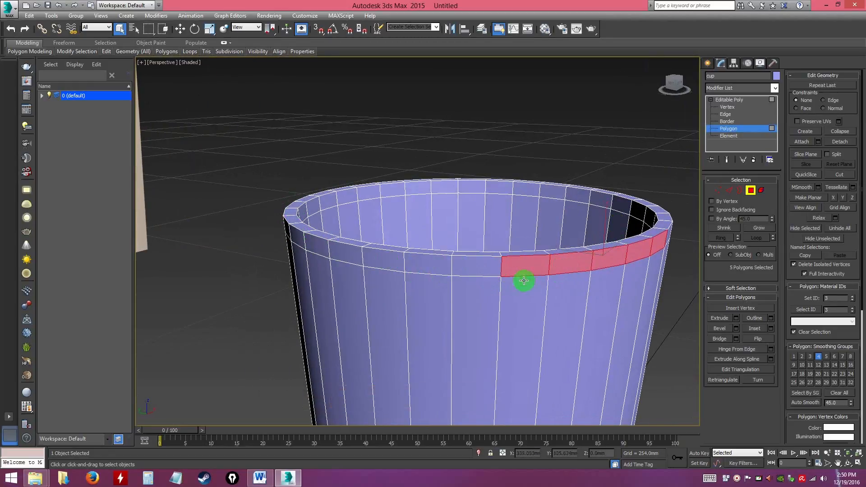
# - Clear the selection and loop-select all polygons of the outer band below the rim from two neighbouring polygons
pyautogui.click(618, 291)
pyautogui.click(607, 260)
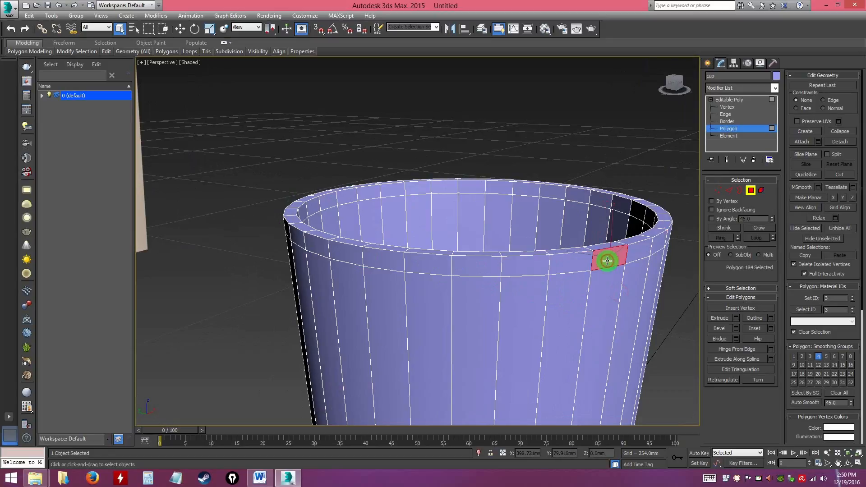
pyautogui.keyDown('shift'); pyautogui.click(537, 266); pyautogui.keyUp('shift')
pyautogui.click(683, 304)
pyautogui.click(609, 261)
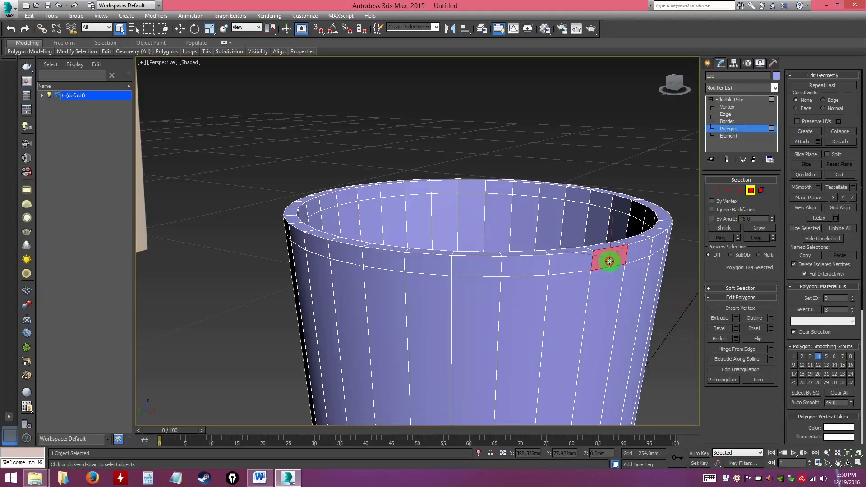
pyautogui.keyDown('shift'); pyautogui.click(567, 263); pyautogui.keyUp('shift')
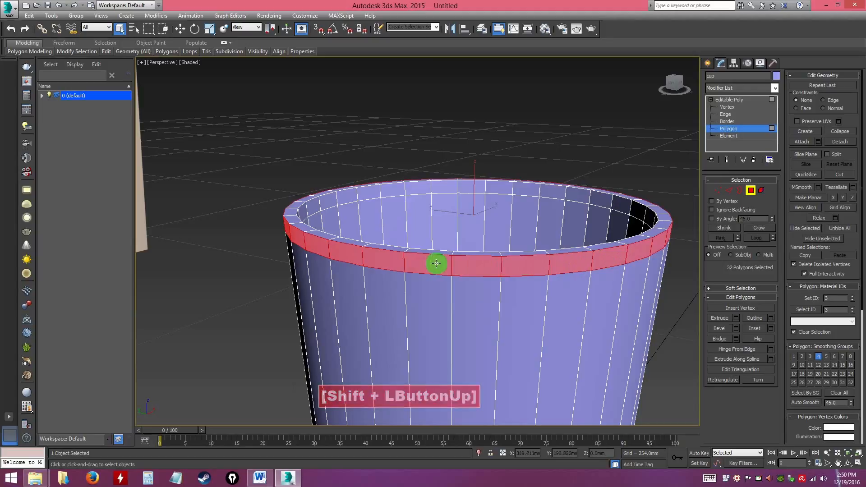
# - Loop-select a vertical strip of polygons running down the cup's side and inspect it around the base
pyautogui.click(661, 300)
pyautogui.click(569, 258)
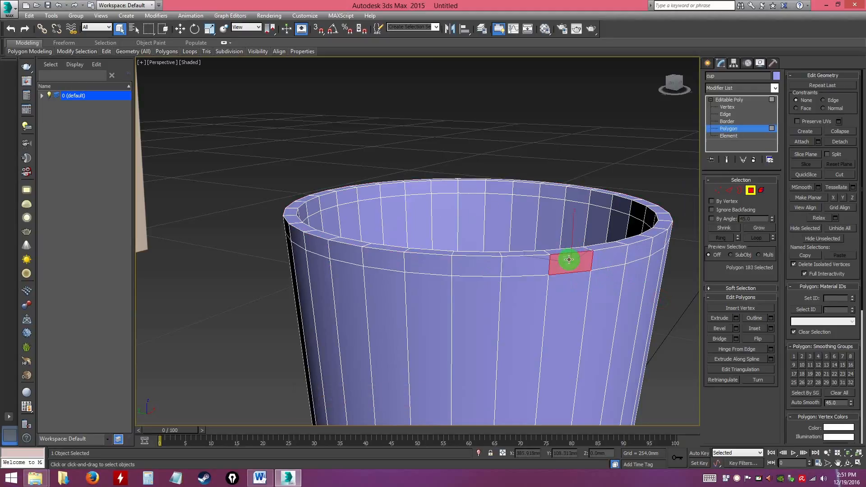
pyautogui.keyDown('shift'); pyautogui.click(567, 305); pyautogui.keyUp('shift')
pyautogui.keyDown('alt'); pyautogui.moveTo(608, 303); pyautogui.dragTo(484, 210, button='middle'); pyautogui.keyUp('alt')
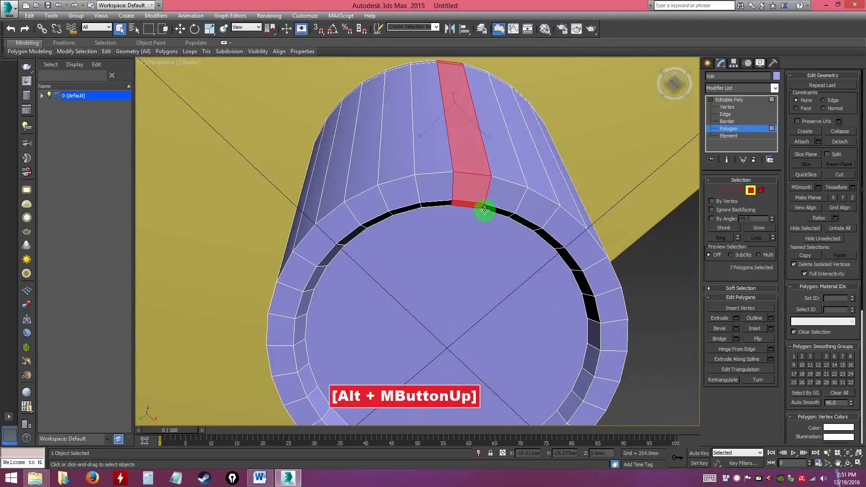
pyautogui.keyDown('alt'); pyautogui.moveTo(481, 151); pyautogui.dragTo(466, 124, button='middle'); pyautogui.keyUp('alt')
pyautogui.keyDown('alt'); pyautogui.moveTo(464, 170); pyautogui.dragTo(460, 116, button='middle'); pyautogui.keyUp('alt')
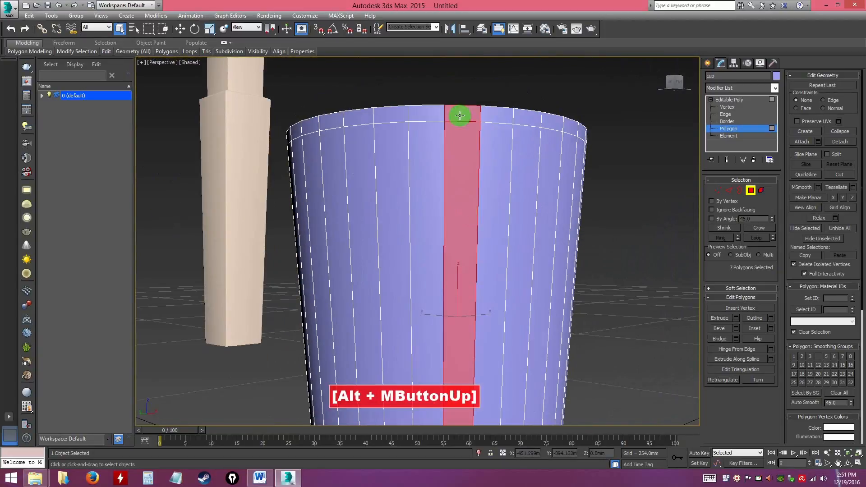
pyautogui.keyDown('alt'); pyautogui.moveTo(472, 199); pyautogui.dragTo(475, 236, button='middle'); pyautogui.keyUp('alt')
# - Replace the vertical strip selection with the full loop of outer polygons just below the rim
pyautogui.click(601, 296)
pyautogui.click(517, 260)
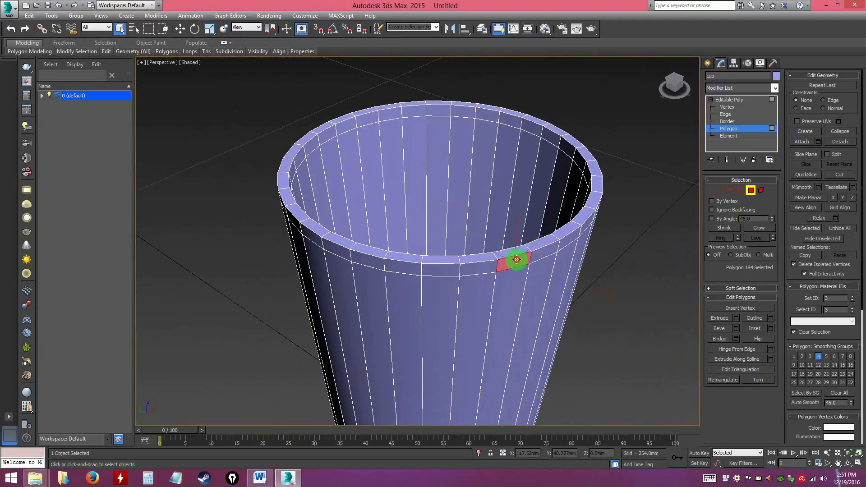
pyautogui.keyDown('shift'); pyautogui.click(476, 269); pyautogui.keyUp('shift')
pyautogui.keyDown('alt'); pyautogui.moveTo(576, 288); pyautogui.dragTo(579, 266, button='middle'); pyautogui.keyUp('alt')
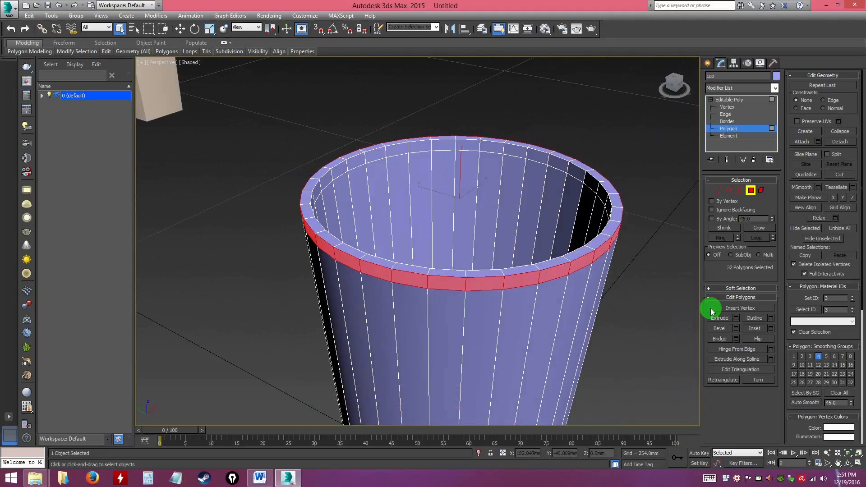
# - Start a bevel on the selected rim band and set both its height and outline to 0 mm
pyautogui.click(736, 329)
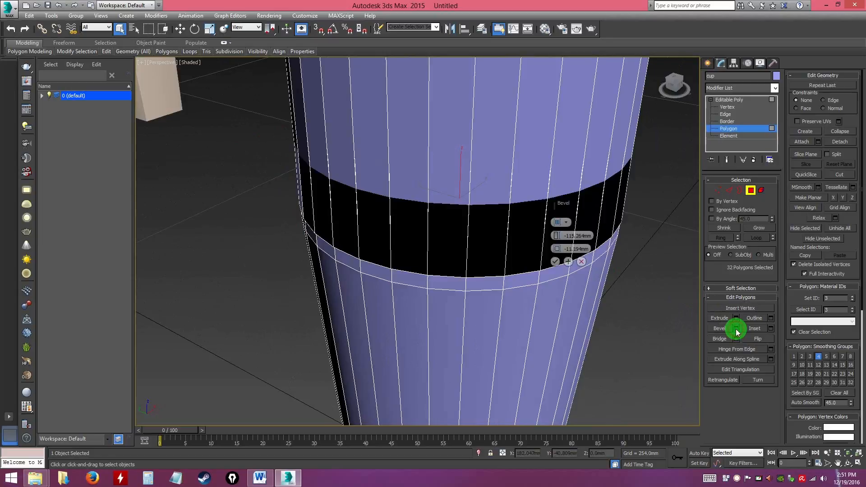
pyautogui.keyDown('alt'); pyautogui.moveTo(647, 294); pyautogui.dragTo(624, 295, button='middle'); pyautogui.keyUp('alt')
pyautogui.scroll(5, 624, 295)
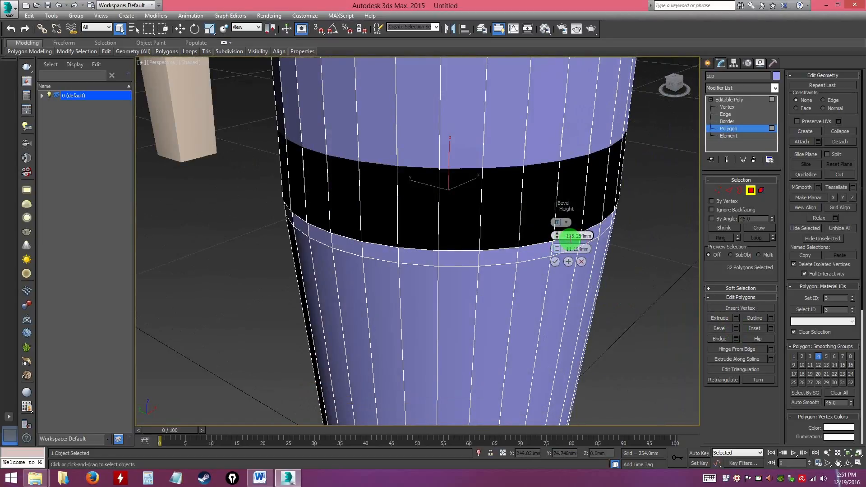
pyautogui.press('ctrl')
pyautogui.doubleClick(569, 237)
pyautogui.write('0')
pyautogui.press('Return')
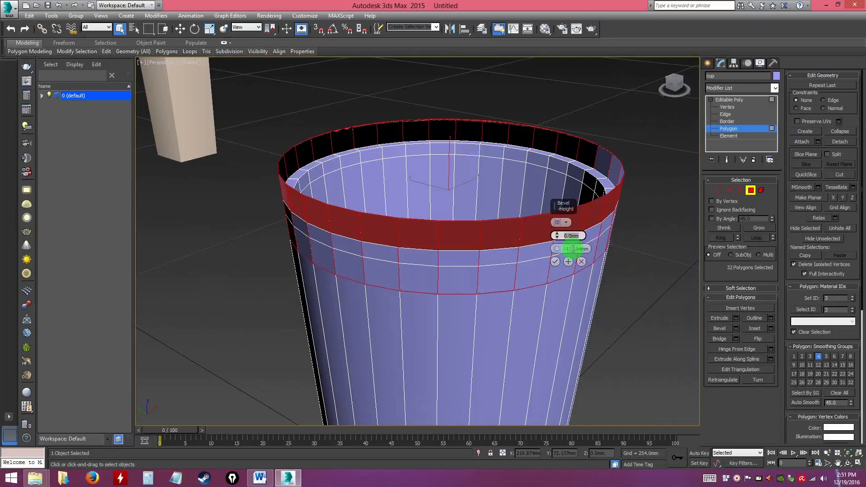
pyautogui.click(568, 248)
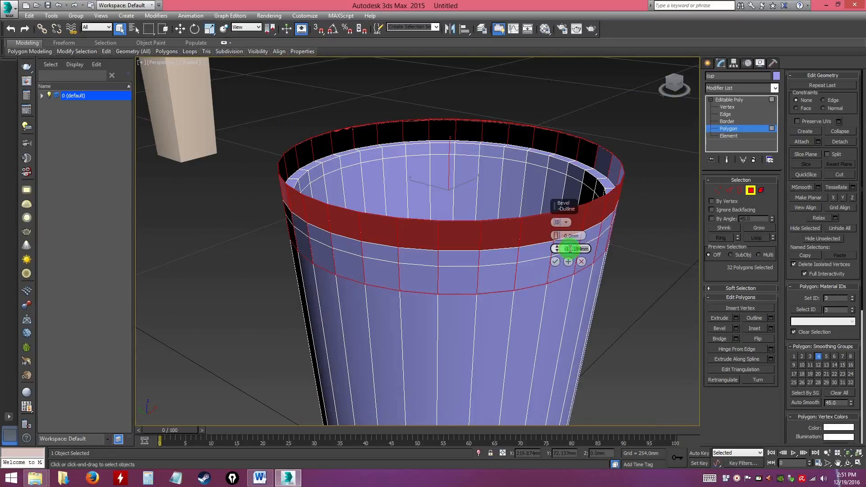
pyautogui.write('0')
pyautogui.press('Return')
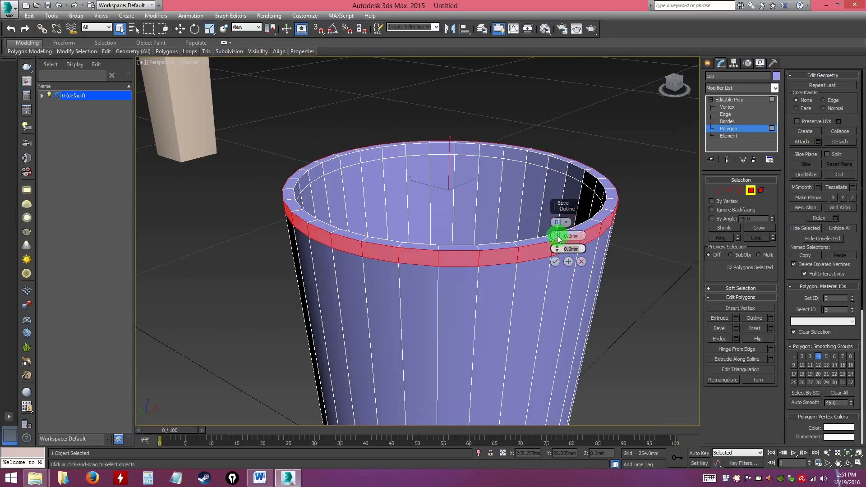
# - Try out a different bevel height on the rim band and reset it to 0 mm
pyautogui.moveTo(557, 237); pyautogui.dragTo(558, 236)
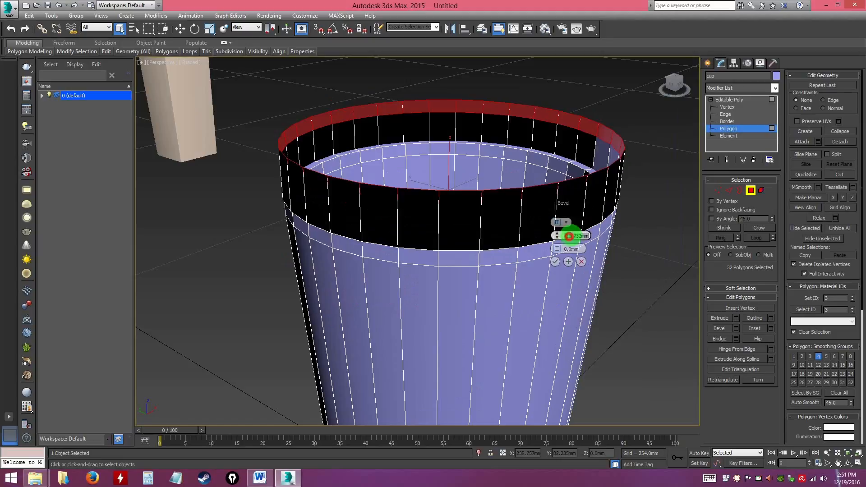
pyautogui.write('0')
pyautogui.press('Return')
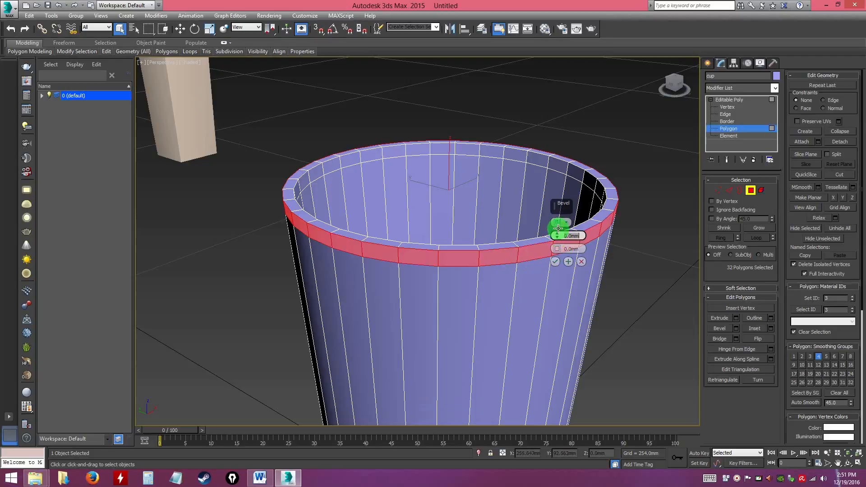
# - Set the rim band's bevel type to Local Normal, comparing it with the Group option
pyautogui.press('ctrl')
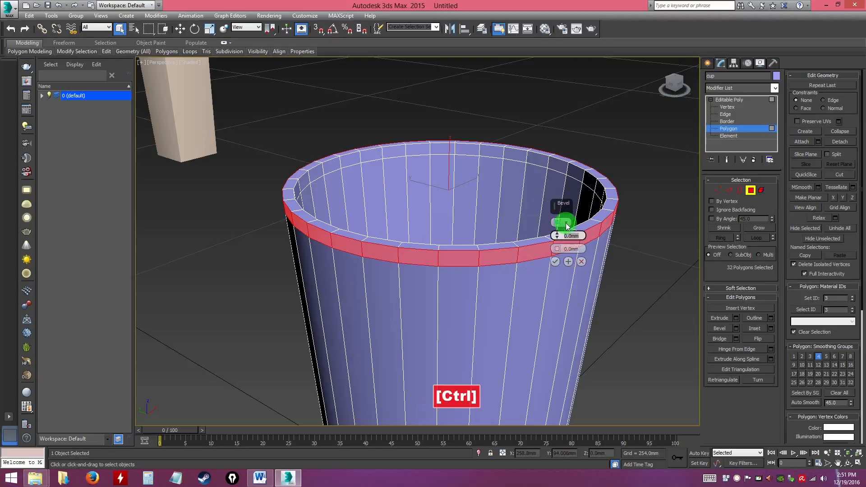
pyautogui.press('ctrl')
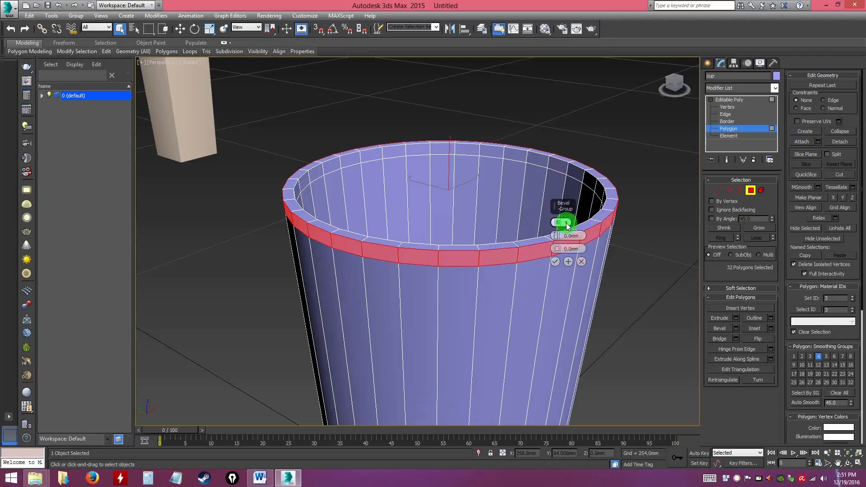
pyautogui.click(567, 225)
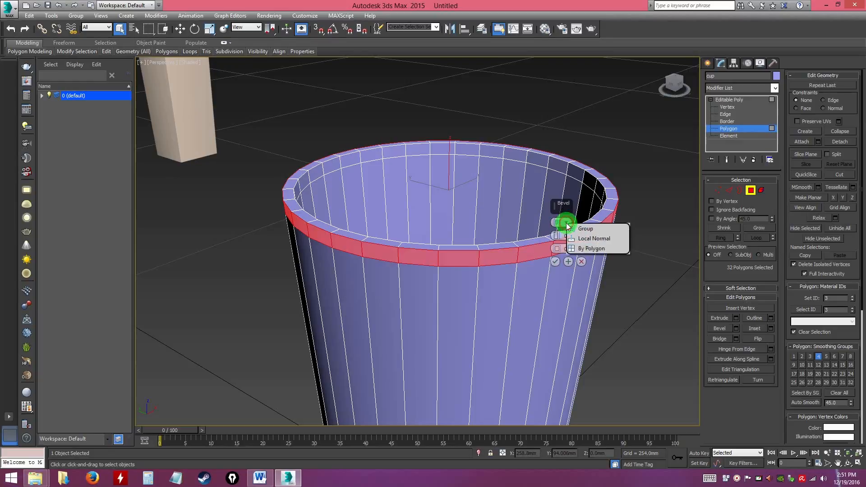
pyautogui.click(583, 241)
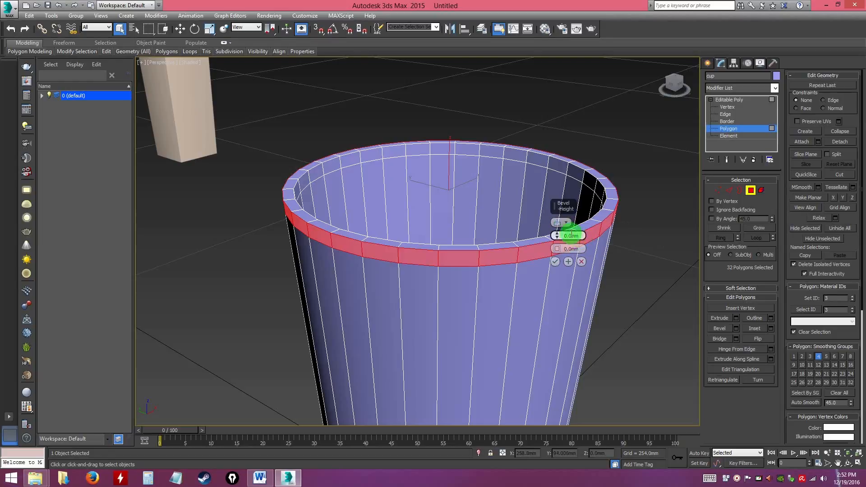
pyautogui.click(569, 228)
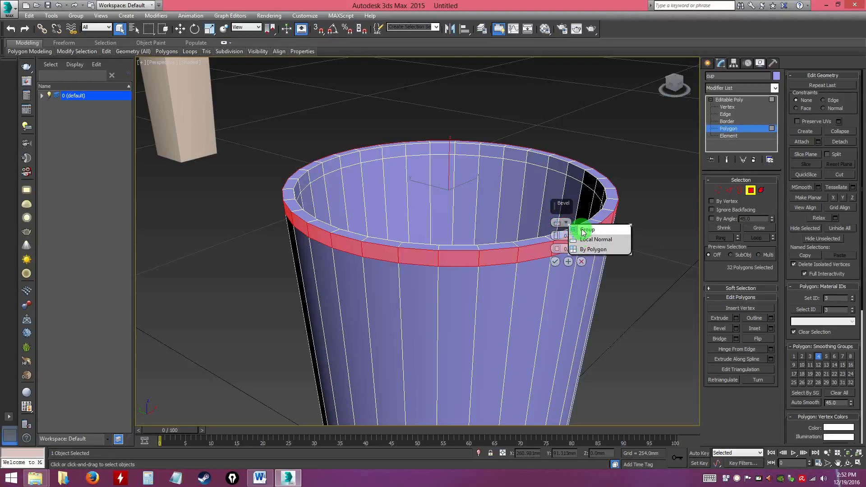
pyautogui.click(569, 230)
pyautogui.click(567, 222)
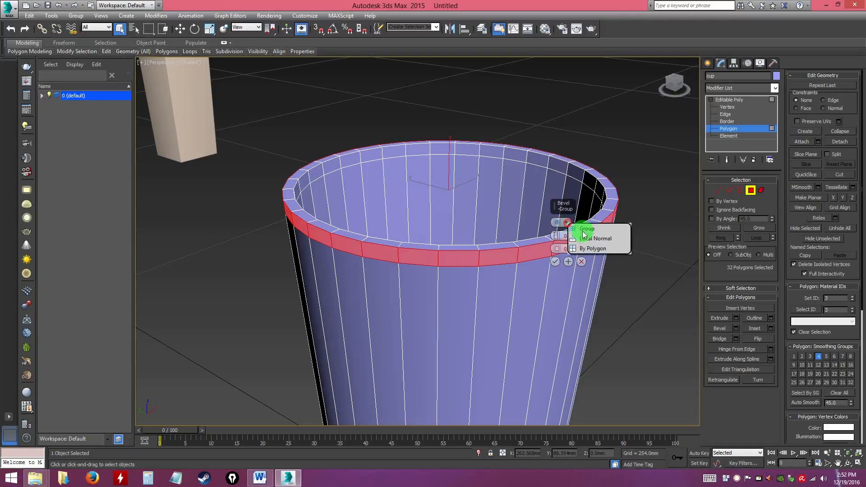
pyautogui.click(584, 242)
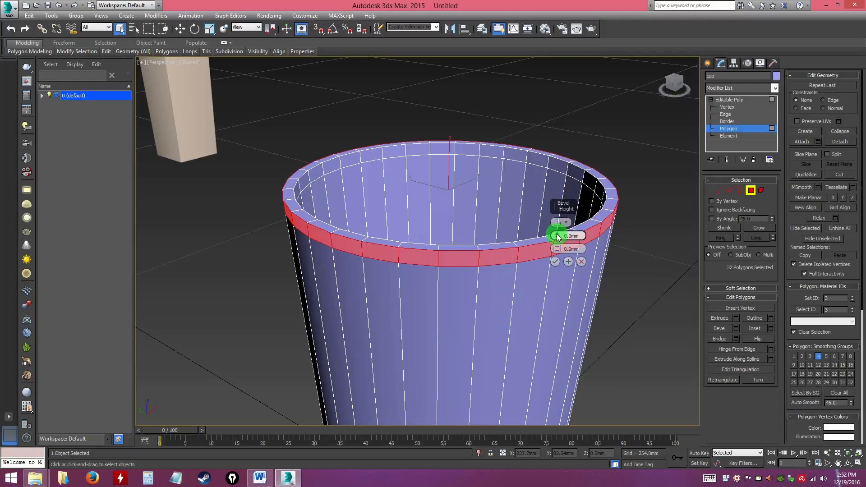
# - Try out different bevel heights on the rim band and set the height to 1.5 mm
pyautogui.moveTo(557, 238); pyautogui.dragTo(557, 235)
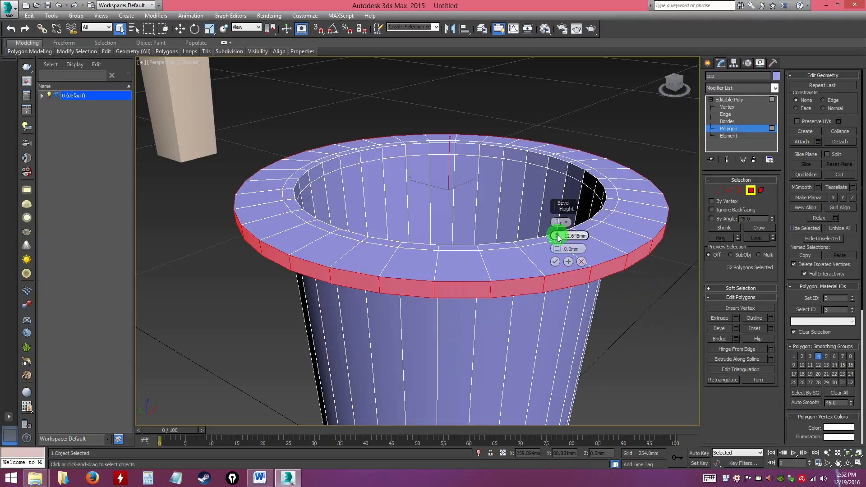
pyautogui.moveTo(557, 235); pyautogui.dragTo(558, 239)
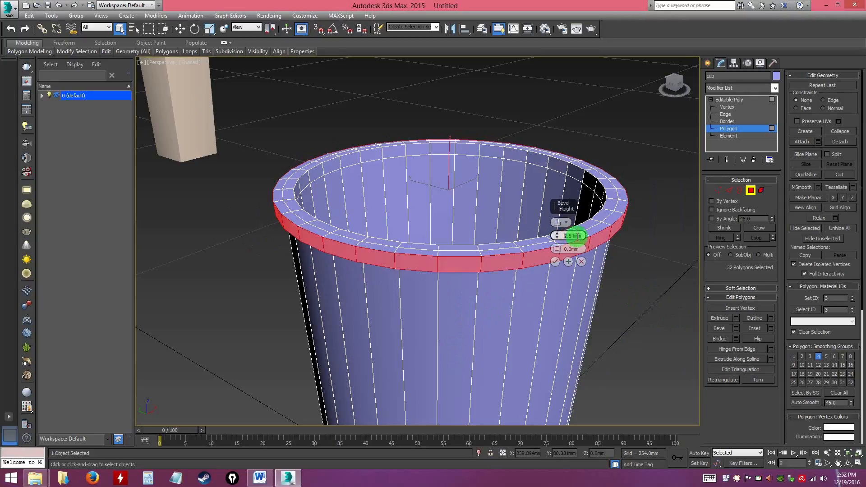
pyautogui.write('2')
pyautogui.press('Return')
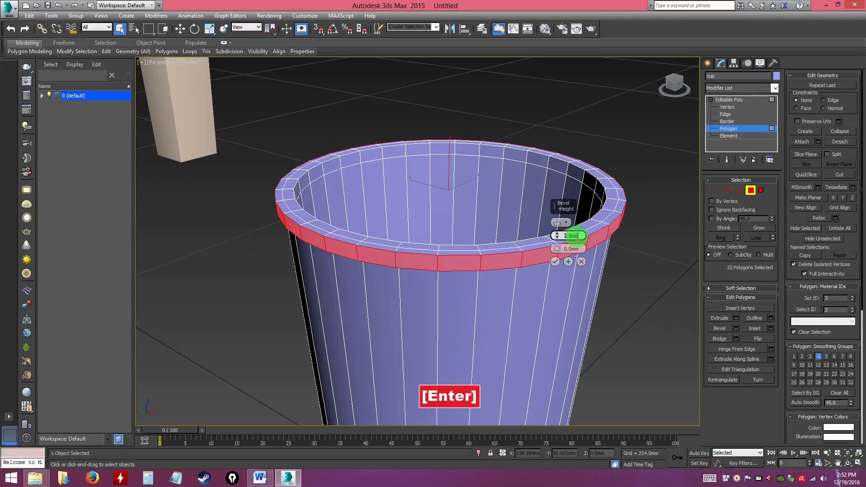
pyautogui.write('1.5')
pyautogui.press('Return')
# - Try a bevel outline of -2 mm, adjust it to about -0.73 mm and apply the rim bevel
pyautogui.moveTo(561, 251); pyautogui.dragTo(570, 250)
pyautogui.write('-2')
pyautogui.press('Return')
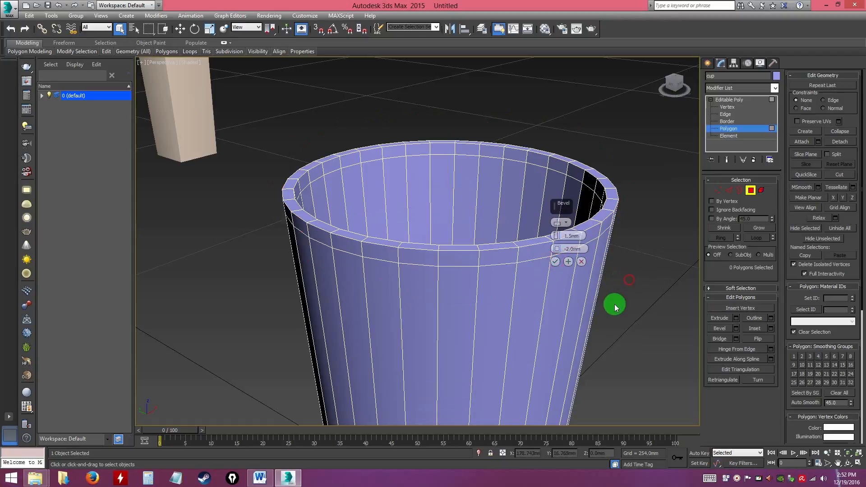
pyautogui.hotkey('ctrl', 'z')
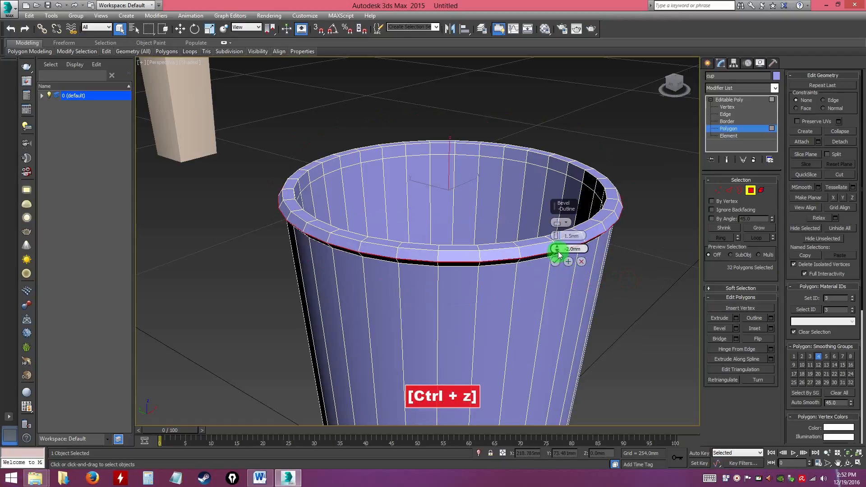
pyautogui.moveTo(558, 253); pyautogui.dragTo(559, 250)
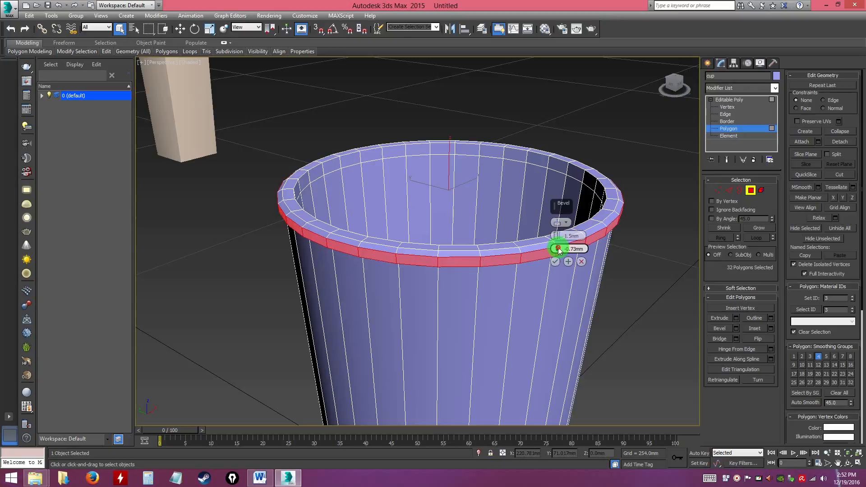
pyautogui.click(555, 261)
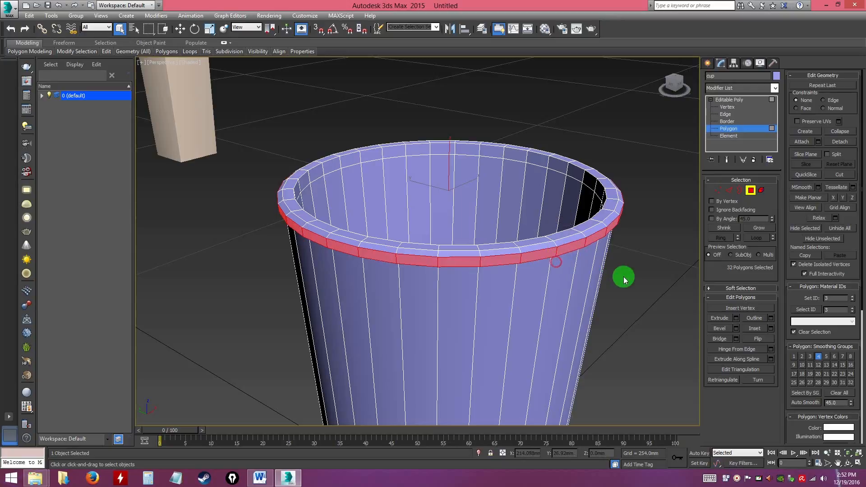
# - Leave polygon editing, deselect the cup and examine the shading of its beveled rim from several angles
pyautogui.click(664, 261)
pyautogui.keyDown('alt'); pyautogui.moveTo(629, 310); pyautogui.dragTo(620, 225, button='middle'); pyautogui.keyUp('alt')
pyautogui.click(730, 99)
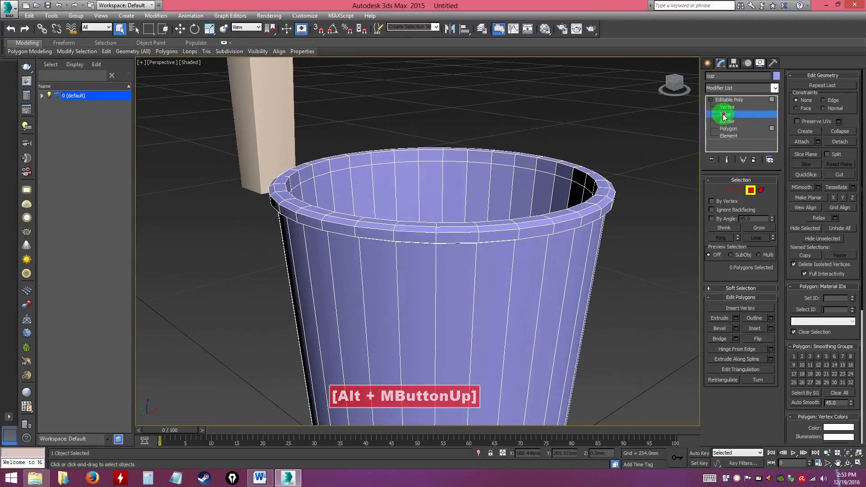
pyautogui.click(683, 224)
pyautogui.keyDown('alt'); pyautogui.moveTo(649, 276); pyautogui.dragTo(585, 279, button='middle'); pyautogui.keyUp('alt')
pyautogui.scroll(4, 579, 271)
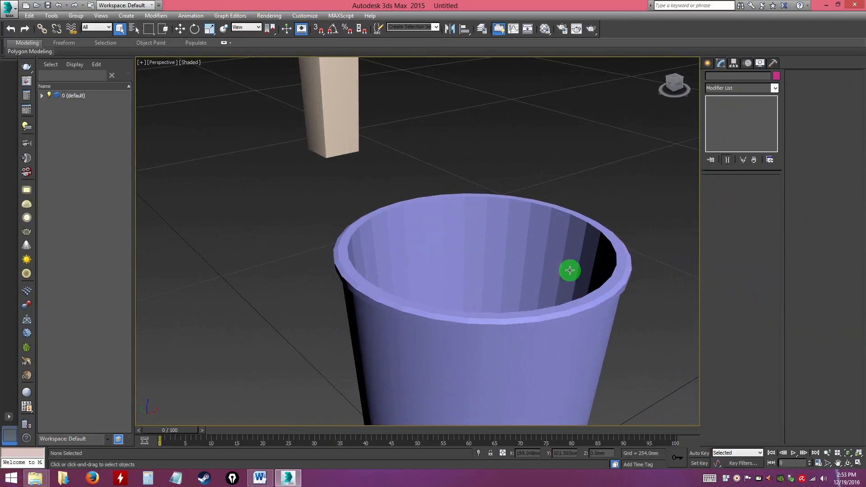
pyautogui.keyDown('alt'); pyautogui.moveTo(589, 272); pyautogui.dragTo(549, 264, button='middle'); pyautogui.keyUp('alt')
pyautogui.keyDown('alt'); pyautogui.moveTo(560, 318); pyautogui.dragTo(522, 265, button='middle'); pyautogui.keyUp('alt')
# - Add a Smooth modifier to the whole cup with Auto Smooth on and a threshold of 45
pyautogui.click(495, 256)
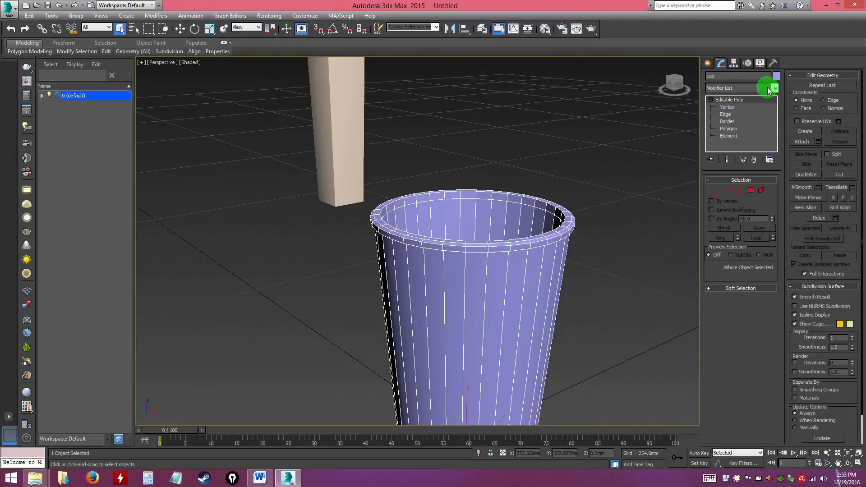
pyautogui.click(727, 106)
pyautogui.click(723, 100)
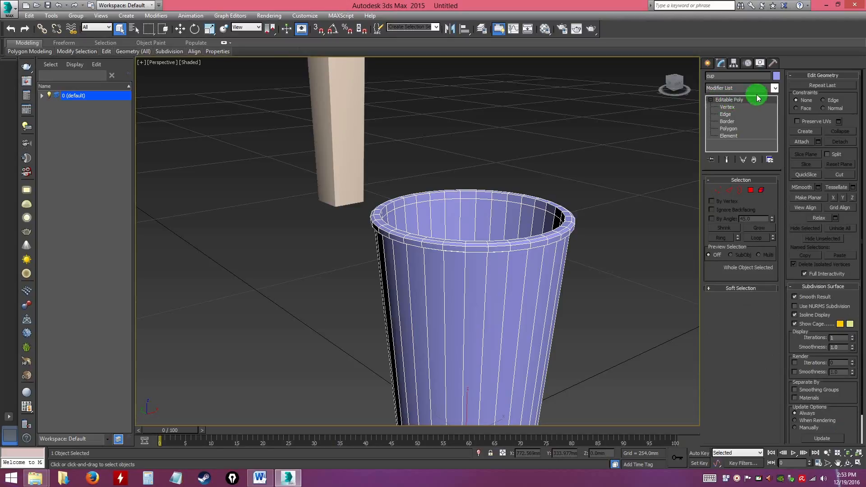
pyautogui.click(775, 87)
pyautogui.moveTo(774, 100); pyautogui.dragTo(764, 283)
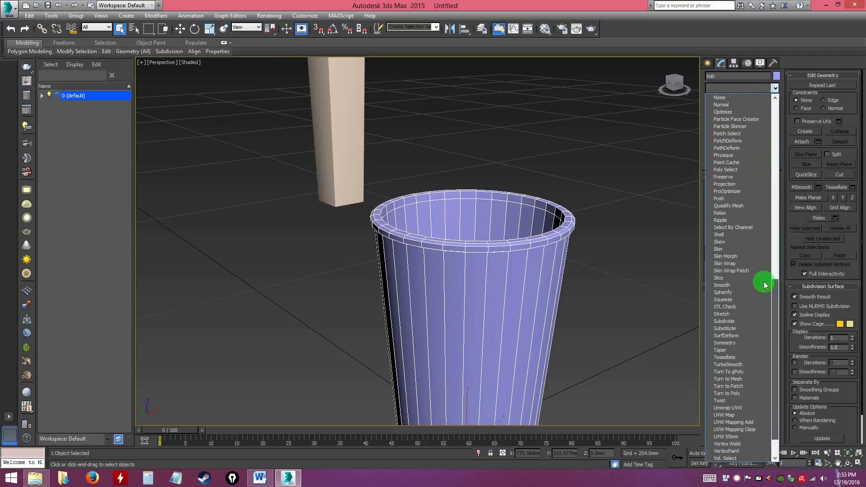
pyautogui.click(726, 286)
pyautogui.click(712, 192)
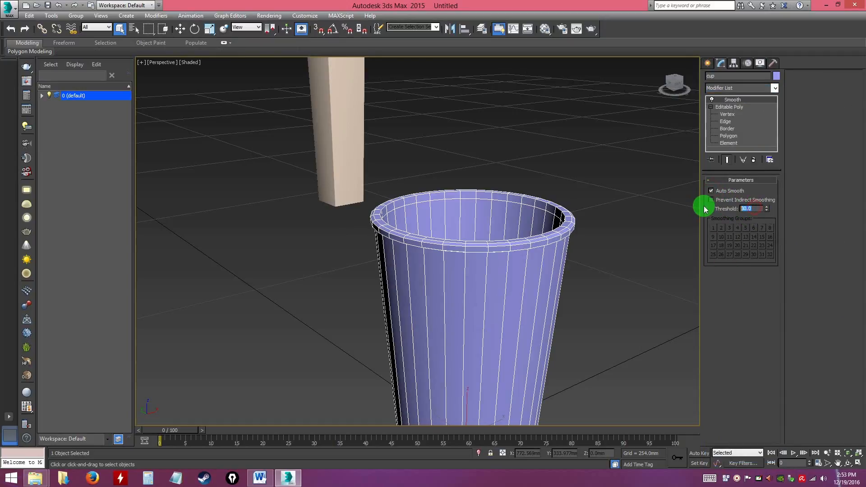
pyautogui.write('45')
pyautogui.press('Return')
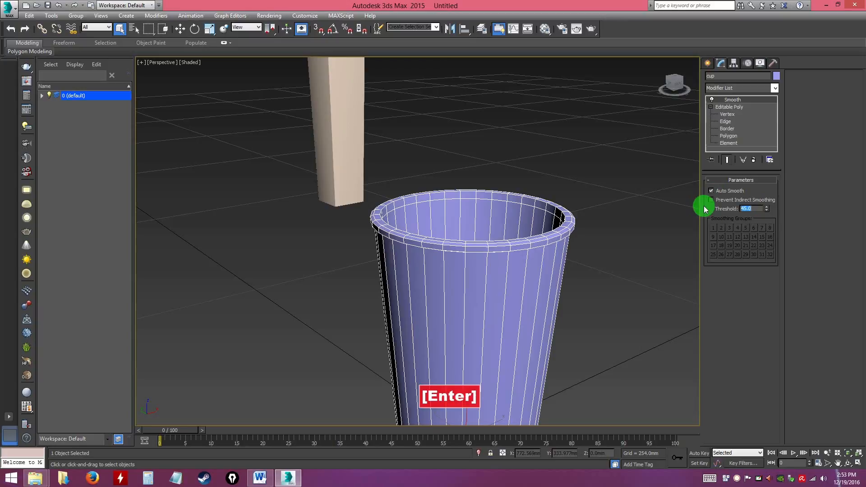
pyautogui.click(621, 284)
pyautogui.keyDown('alt'); pyautogui.moveTo(586, 323); pyautogui.dragTo(615, 316, button='middle'); pyautogui.keyUp('alt')
# - Move the cup straight up about 515 mm in the Left view, onto the table top
pyautogui.click(572, 263)
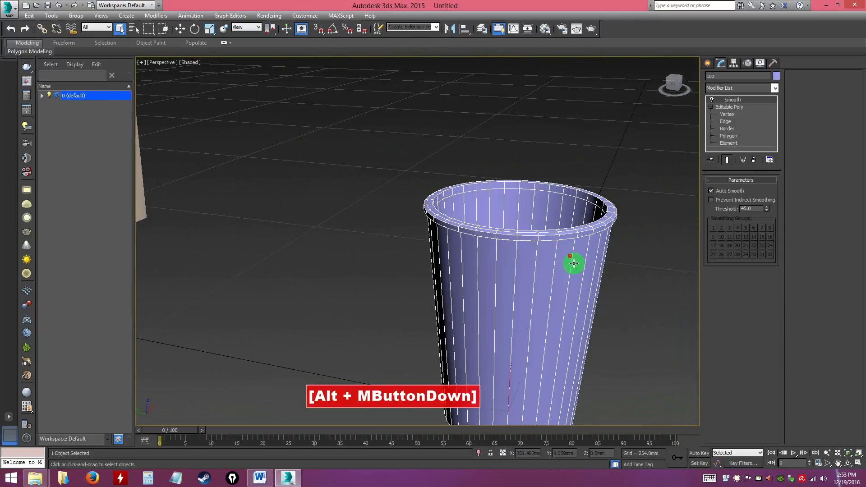
pyautogui.scroll(-6, 609, 305)
pyautogui.keyDown('alt'); pyautogui.moveTo(609, 306); pyautogui.dragTo(589, 315, button='middle'); pyautogui.keyUp('alt')
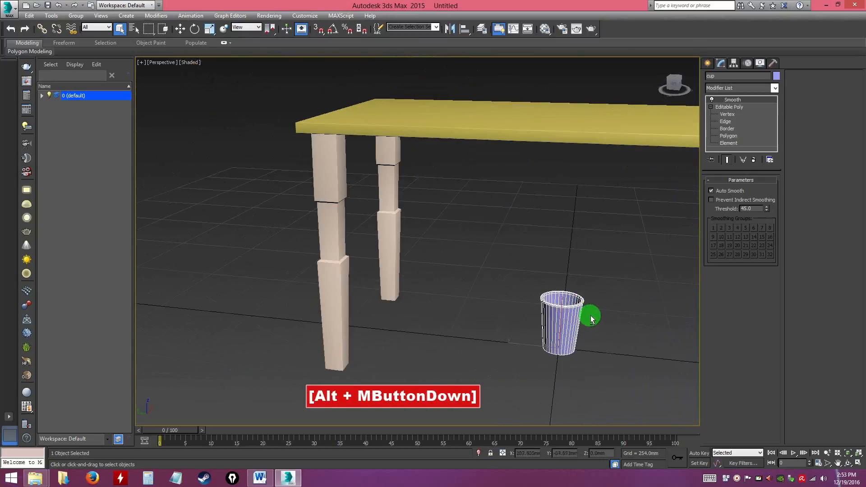
pyautogui.hotkey('alt', 'w')
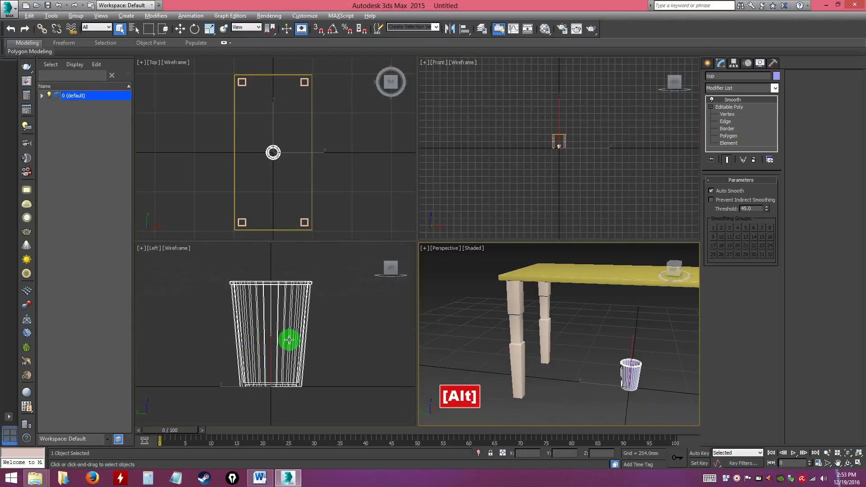
pyautogui.hotkey('alt', 'w')
pyautogui.scroll(-8, 519, 304)
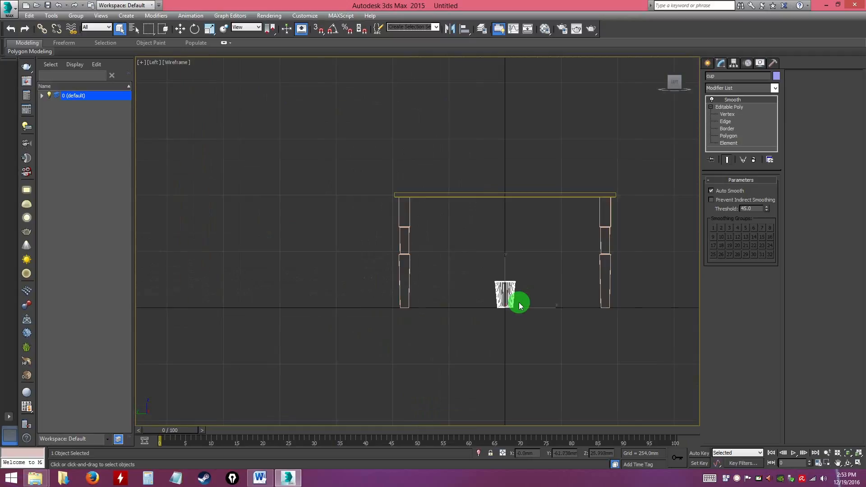
pyautogui.moveTo(530, 289); pyautogui.dragTo(479, 309, button='middle')
pyautogui.press('w')
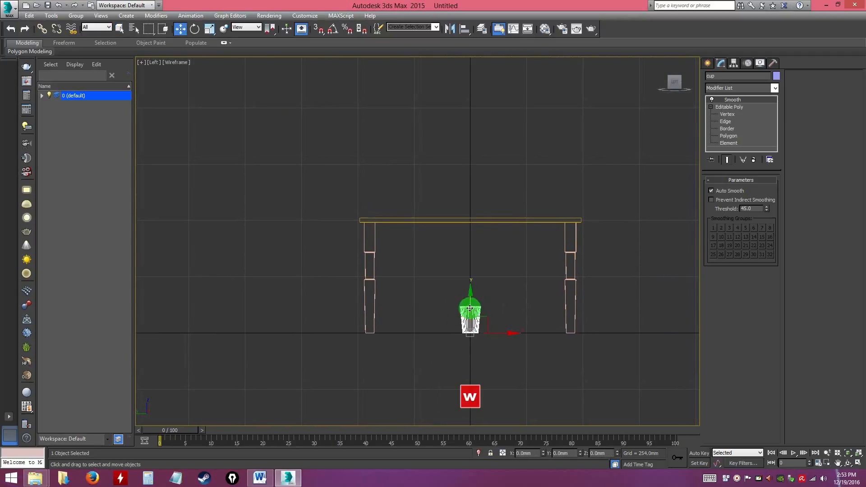
pyautogui.moveTo(469, 291); pyautogui.dragTo(474, 179)
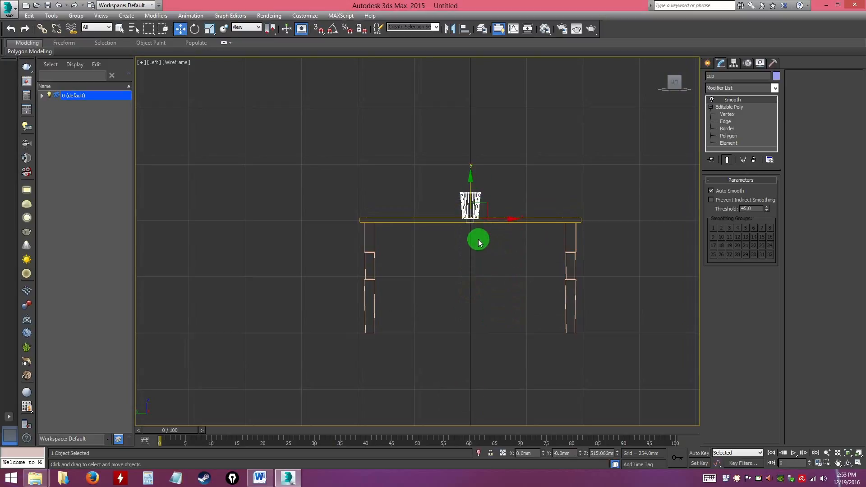
# - Fine-tune the cup's height to about 519.5 mm so its base rests on the table top's surface, and deselect it
pyautogui.press('z')
pyautogui.moveTo(422, 363); pyautogui.dragTo(418, 354)
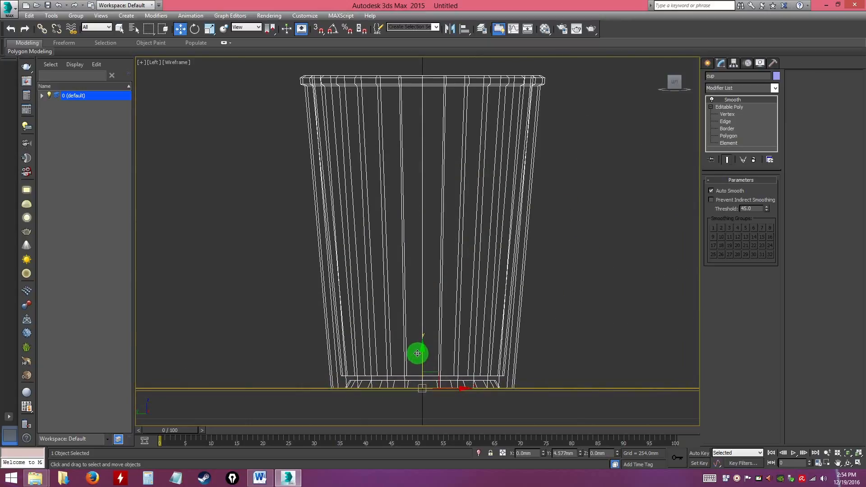
pyautogui.click(543, 321)
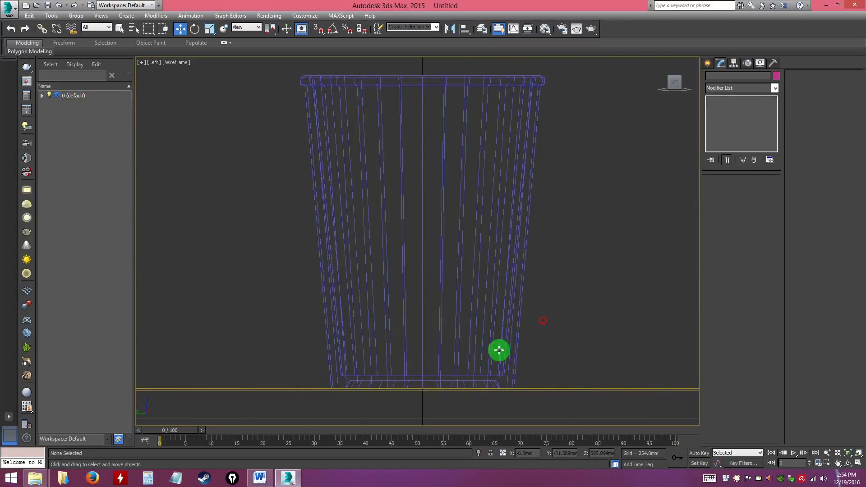
pyautogui.click(442, 332)
pyautogui.moveTo(424, 350); pyautogui.dragTo(420, 350)
pyautogui.click(588, 323)
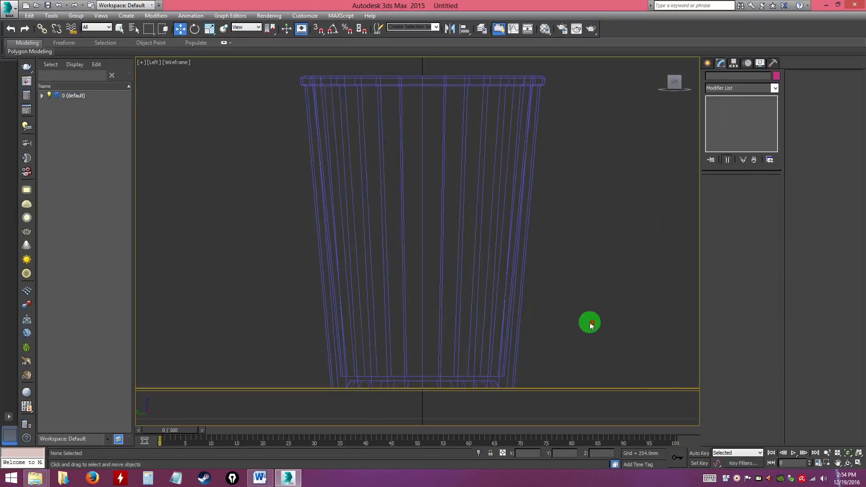
# - Return to the Perspective view and inspect the cup's placement on the table, checking the cup and table top
pyautogui.hotkey('alt', 'w')
pyautogui.hotkey('alt', 'w')
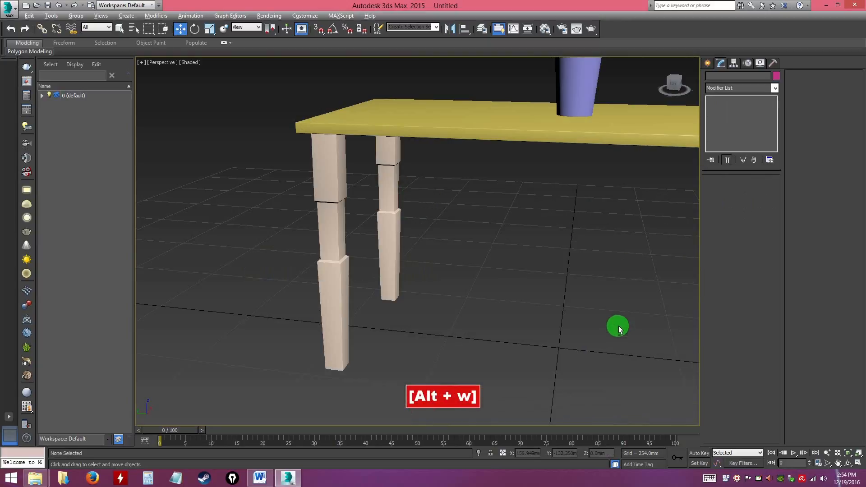
pyautogui.keyDown('alt'); pyautogui.moveTo(503, 286); pyautogui.dragTo(464, 321, button='middle'); pyautogui.keyUp('alt')
pyautogui.click(441, 200)
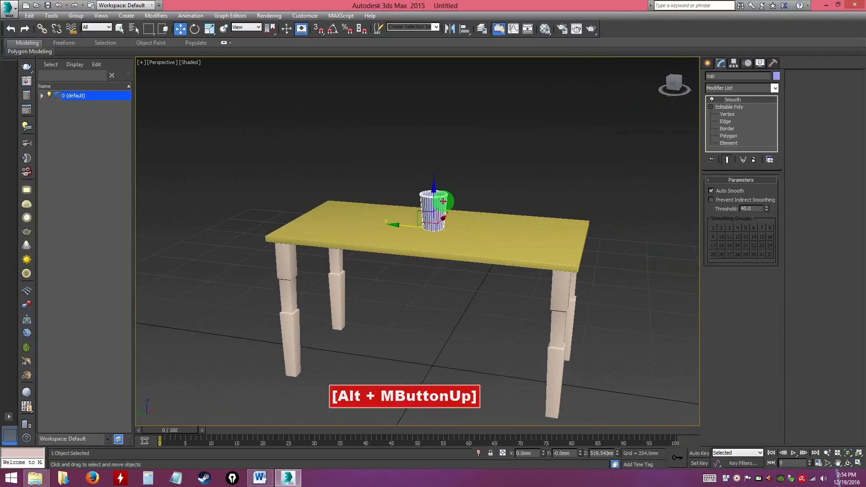
pyautogui.click(519, 180)
pyautogui.keyDown('alt'); pyautogui.moveTo(569, 307); pyautogui.dragTo(549, 303, button='middle'); pyautogui.keyUp('alt')
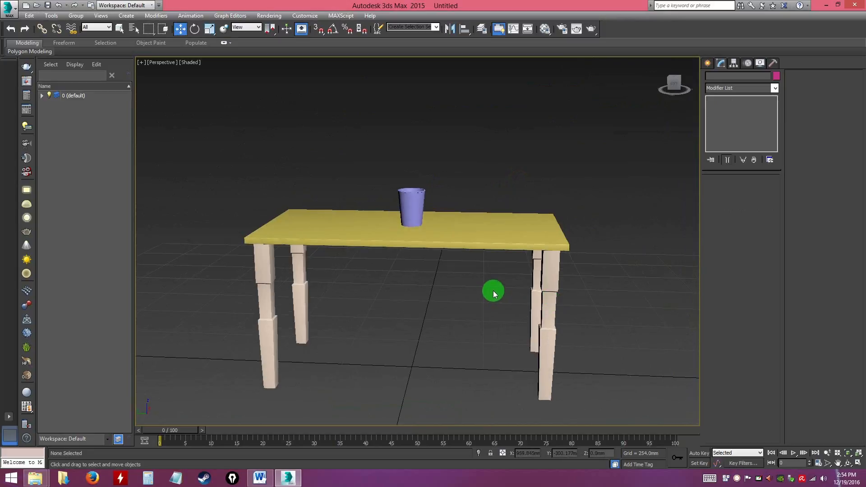
pyautogui.click(556, 242)
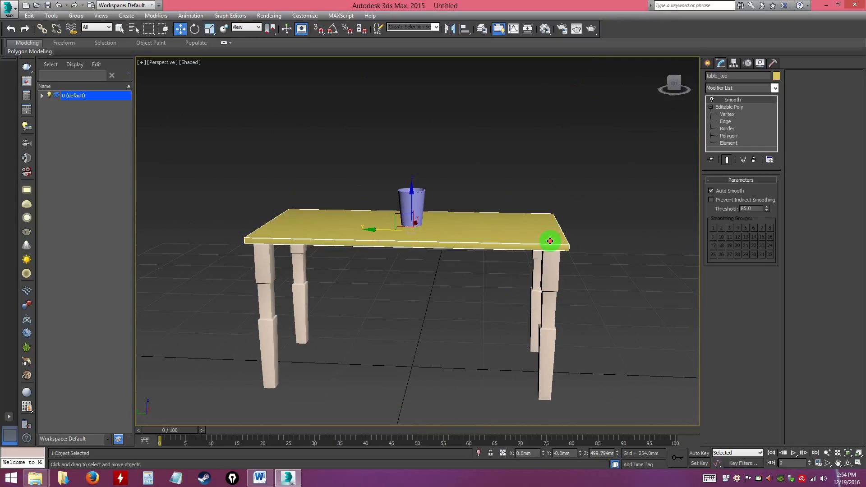
pyautogui.click(614, 265)
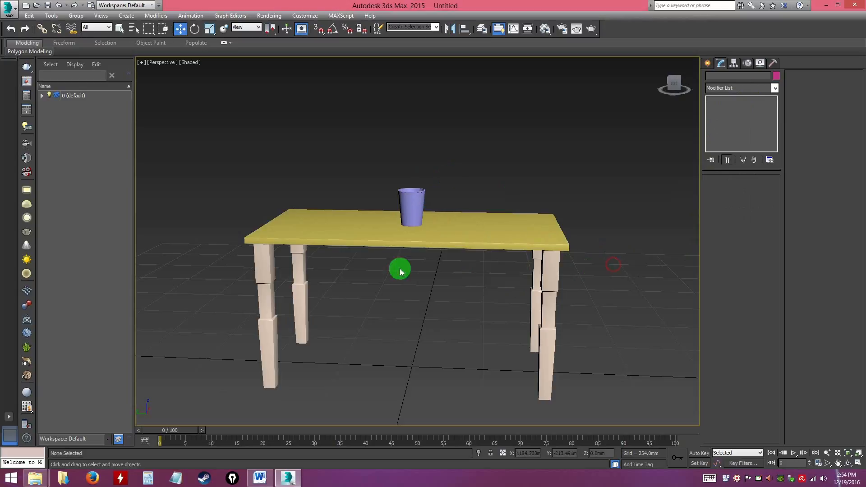